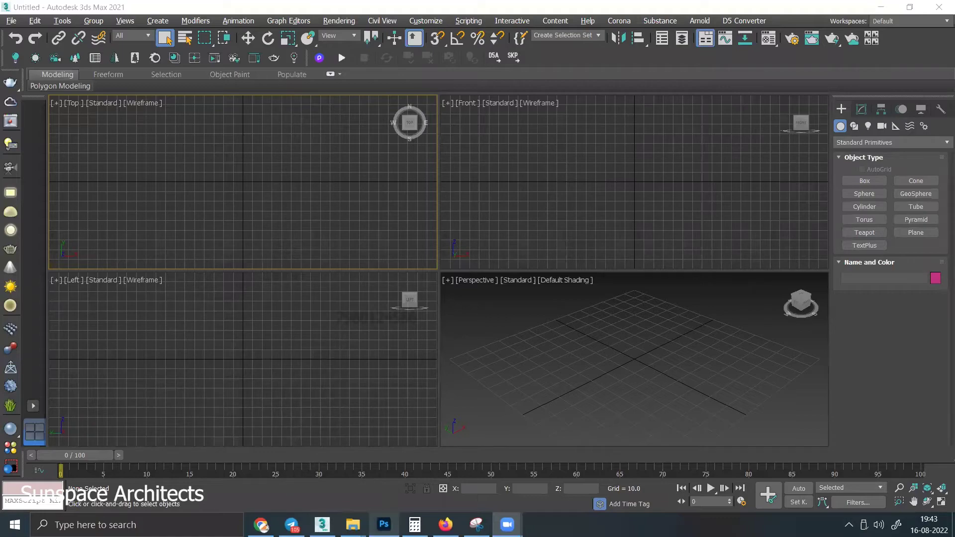
Step: Switch from the empty 3ds Max scene to the browser showing WhatsApp Web
{"action": "left_click", "coordinate": [383, 524]}
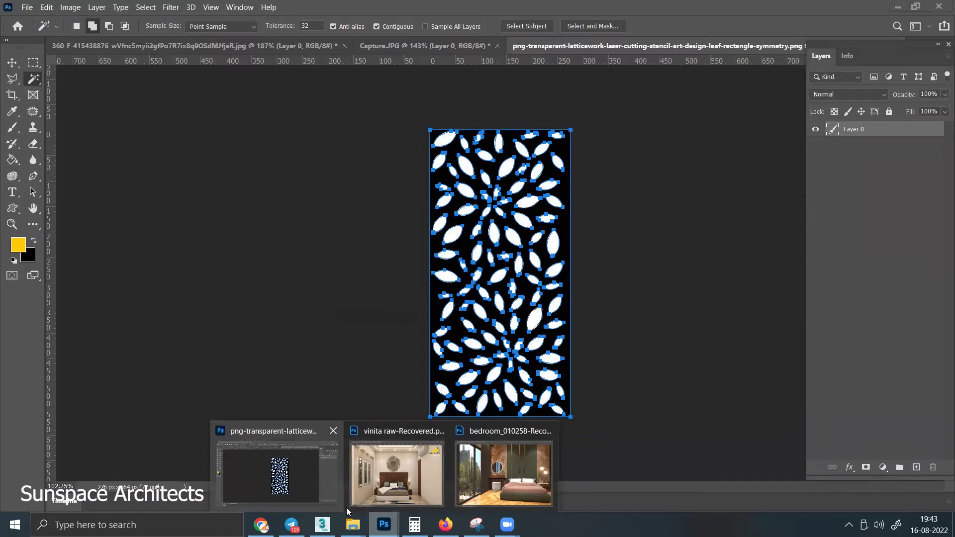
{"action": "left_click", "coordinate": [261, 525]}
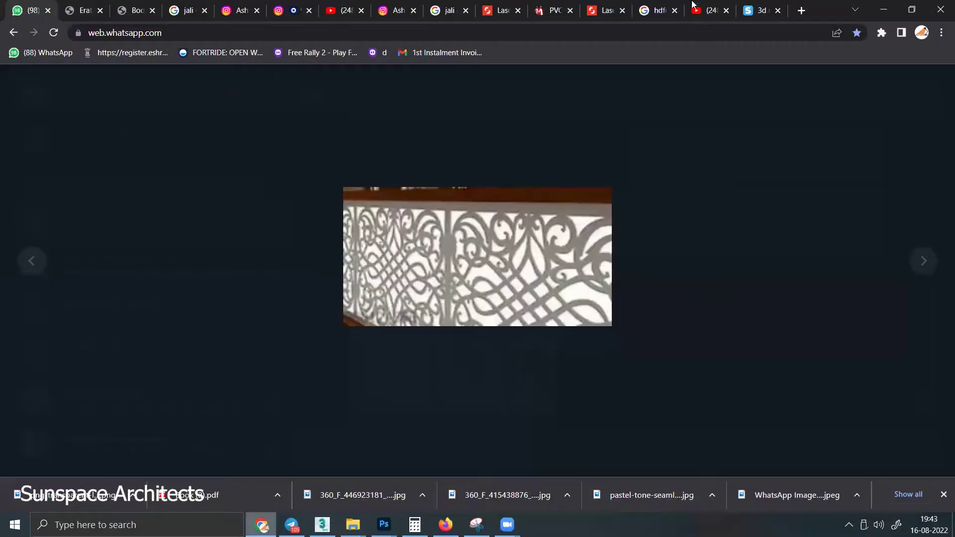
Step: In a new tab, run a Google search for 'jali cnc texture'
{"action": "left_click", "coordinate": [800, 11]}
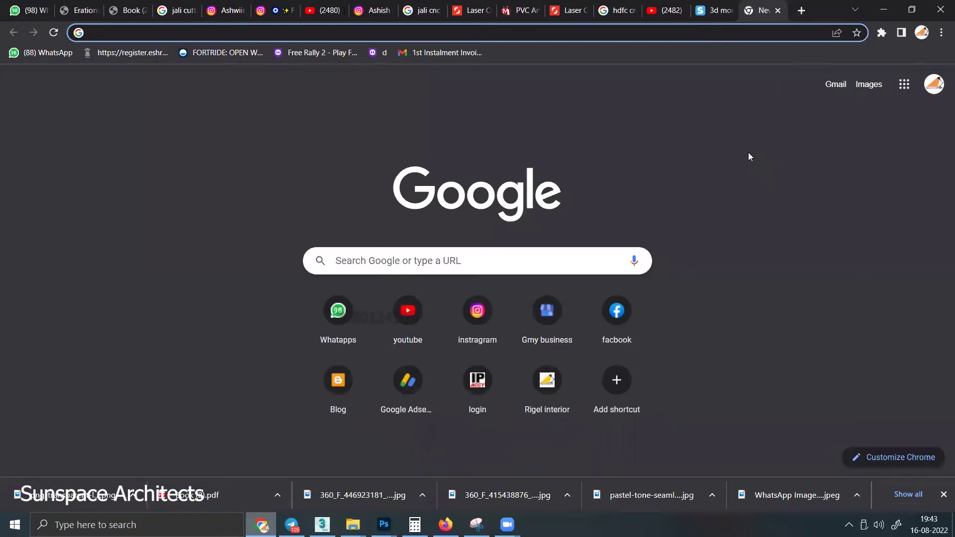
{"action": "type", "text": "j"}
{"action": "type", "text": "lau"}
{"action": "key", "text": "BackSpace"}
{"action": "key", "text": "BackSpace"}
{"action": "key", "text": "BackSpace"}
{"action": "key", "text": "BackSpace"}
{"action": "type", "text": "jali "}
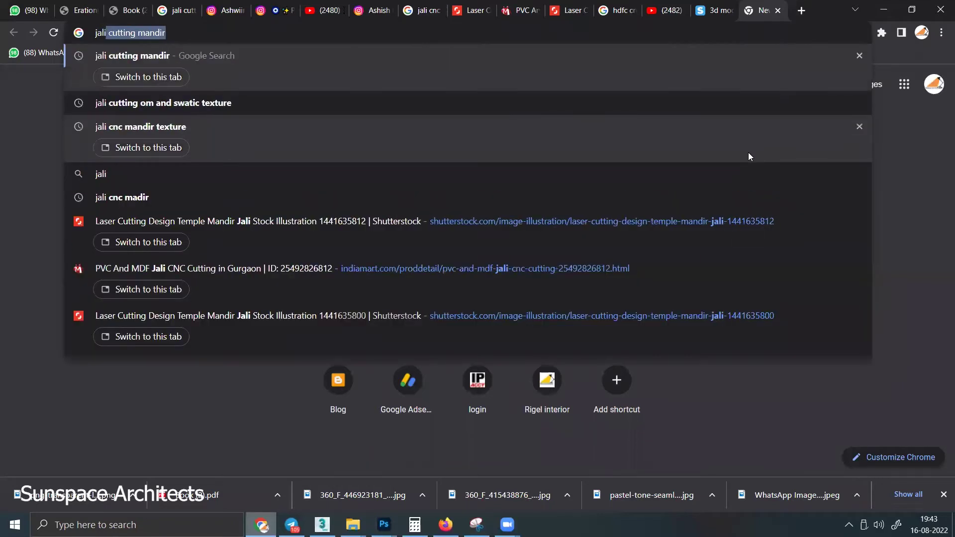
{"action": "type", "text": "ncn"}
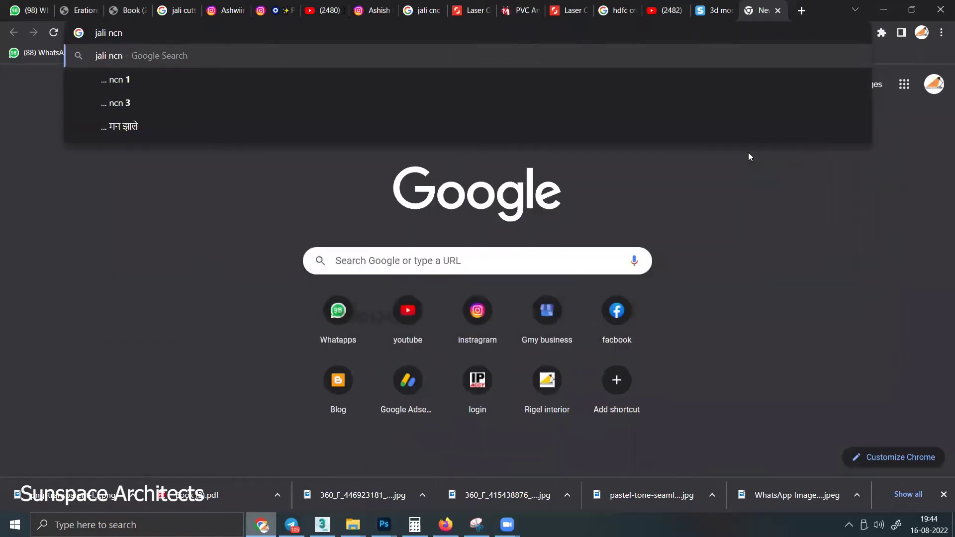
{"action": "key", "text": "BackSpace"}
{"action": "key", "text": "BackSpace"}
{"action": "key", "text": "BackSpace"}
{"action": "type", "text": "cnc "}
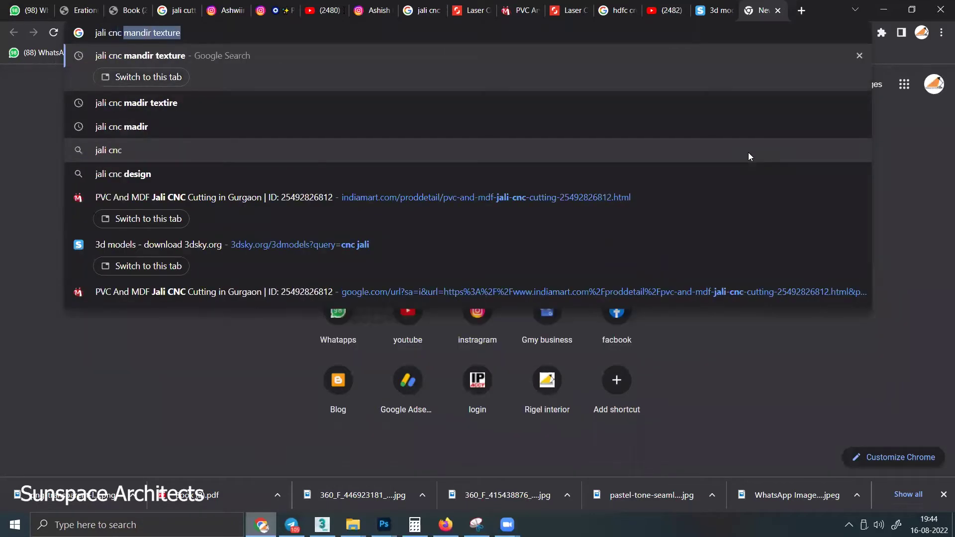
{"action": "type", "text": "texture]"}
{"action": "key", "text": "Return"}
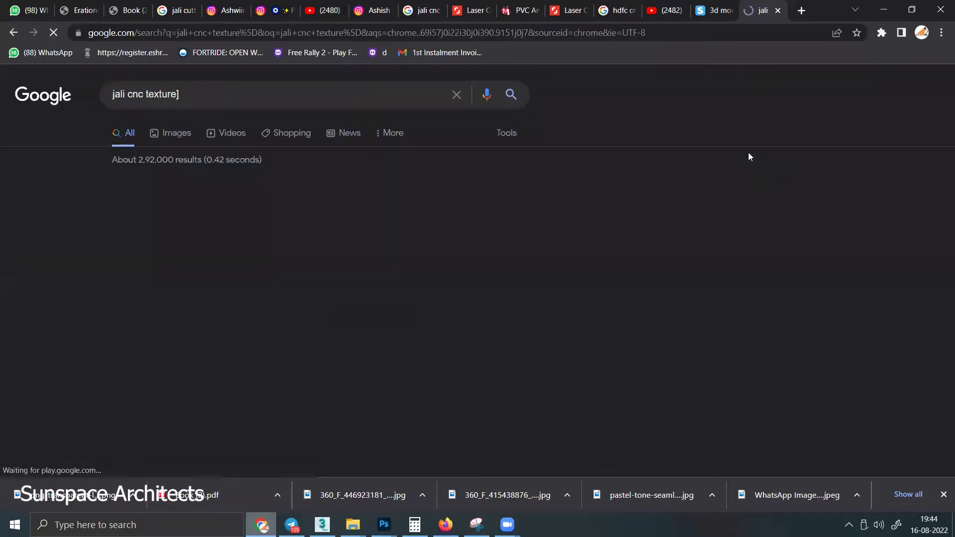
Step: Remove the stray bracket and refine the query to 'jali mandir cnc texture'
{"action": "left_click", "coordinate": [208, 97]}
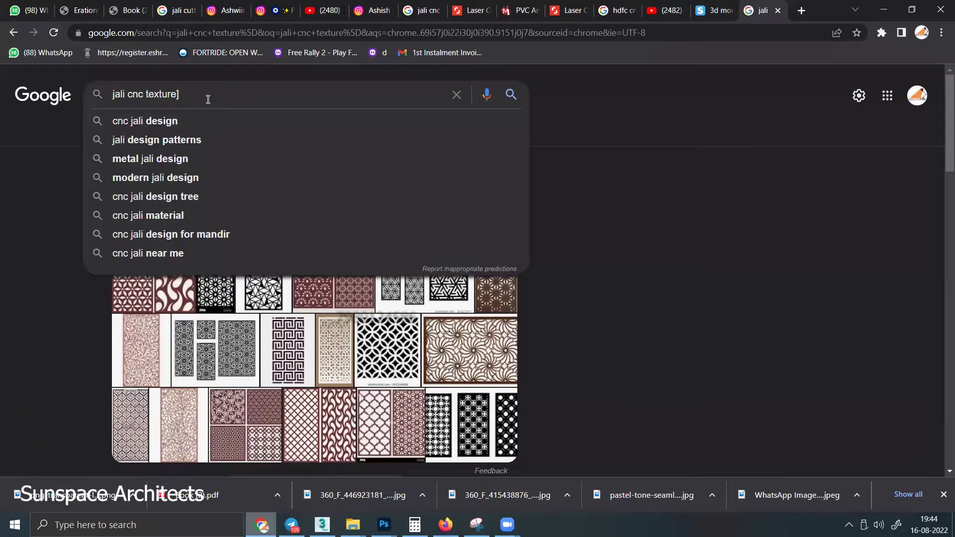
{"action": "key", "text": "BackSpace"}
{"action": "key", "text": "Return"}
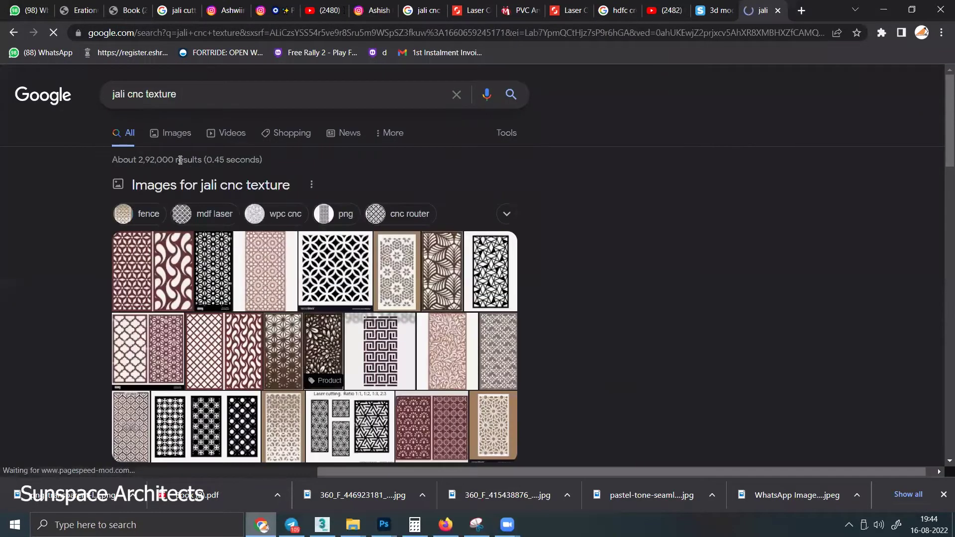
{"action": "double_click", "coordinate": [131, 94]}
{"action": "key", "text": "Left"}
{"action": "type", "text": "mand"}
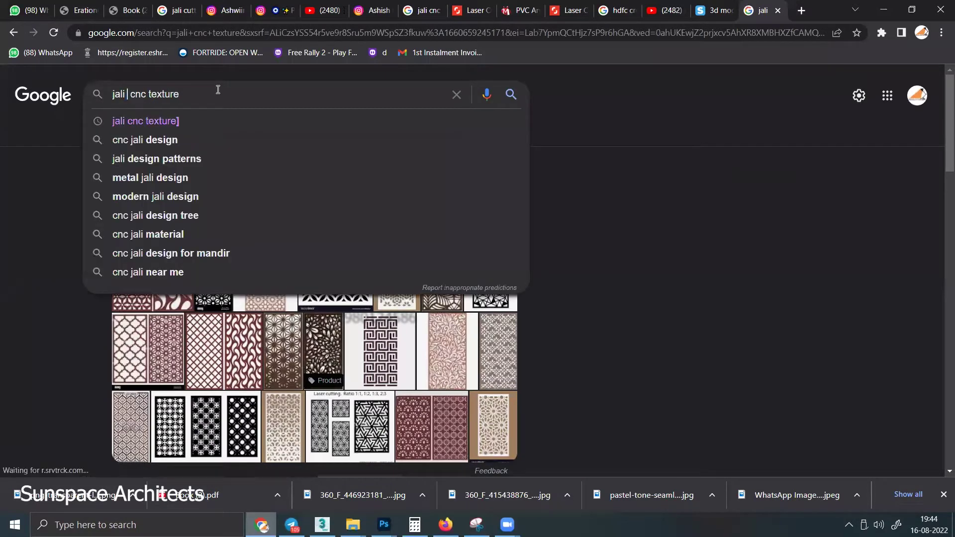
{"action": "type", "text": "ir"}
{"action": "key", "text": "Return"}
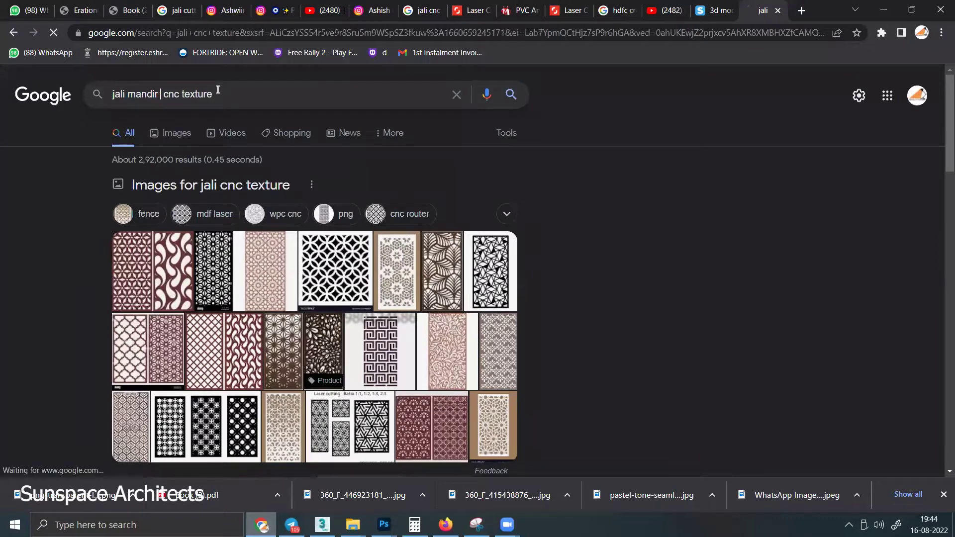
Step: Show image results and open the square Om lattice pattern preview
{"action": "left_click", "coordinate": [174, 133]}
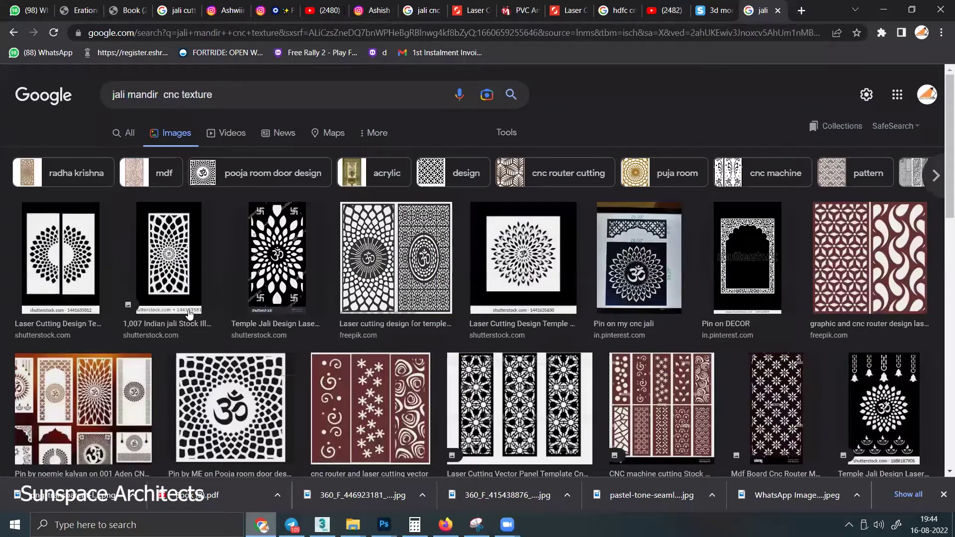
{"action": "scroll", "coordinate": [234, 343], "scroll_direction": "down", "scroll_amount": 1}
{"action": "left_click", "coordinate": [234, 342]}
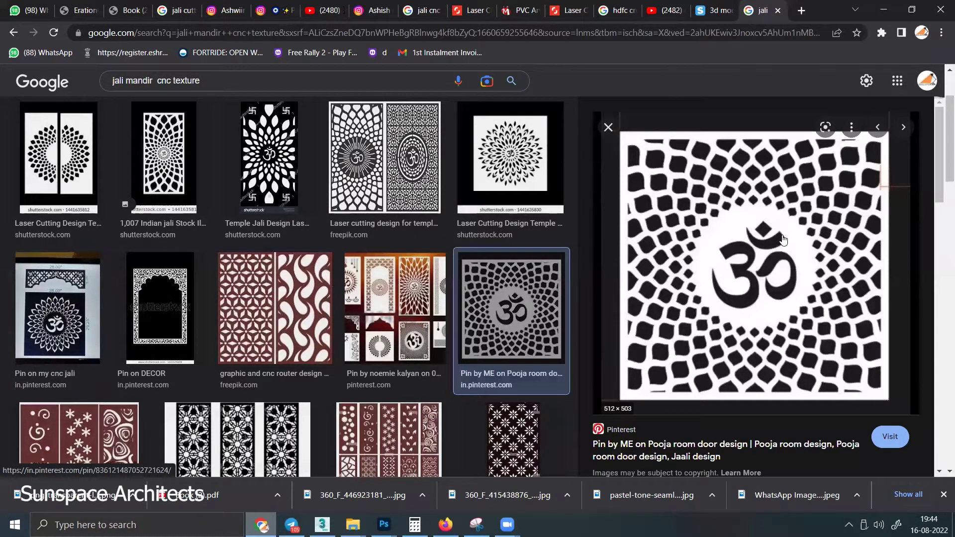
Step: Save the Om lattice image to the Desktop and return to Photoshop
{"action": "right_click", "coordinate": [722, 180]}
{"action": "left_click", "coordinate": [764, 312]}
{"action": "left_click", "coordinate": [55, 329]}
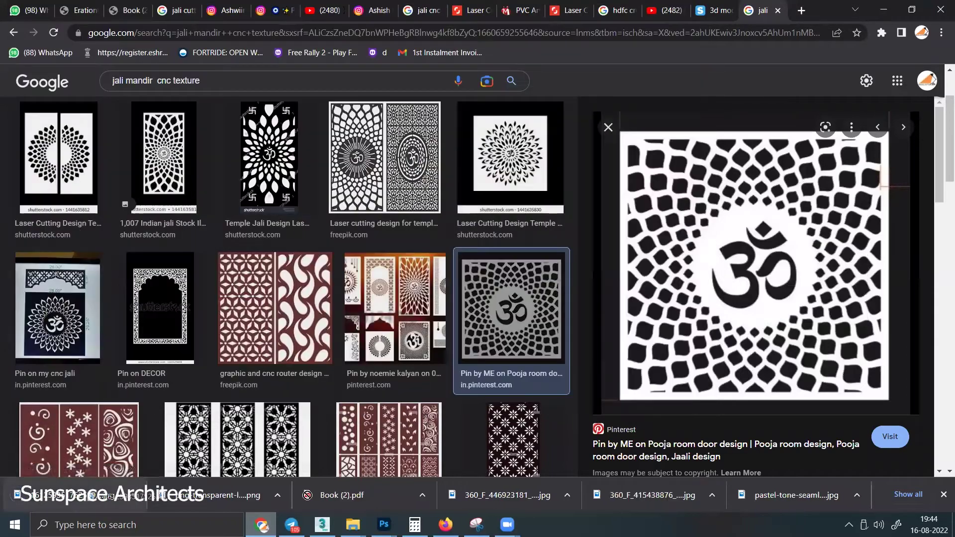
{"action": "mouse_move", "coordinate": [383, 525]}
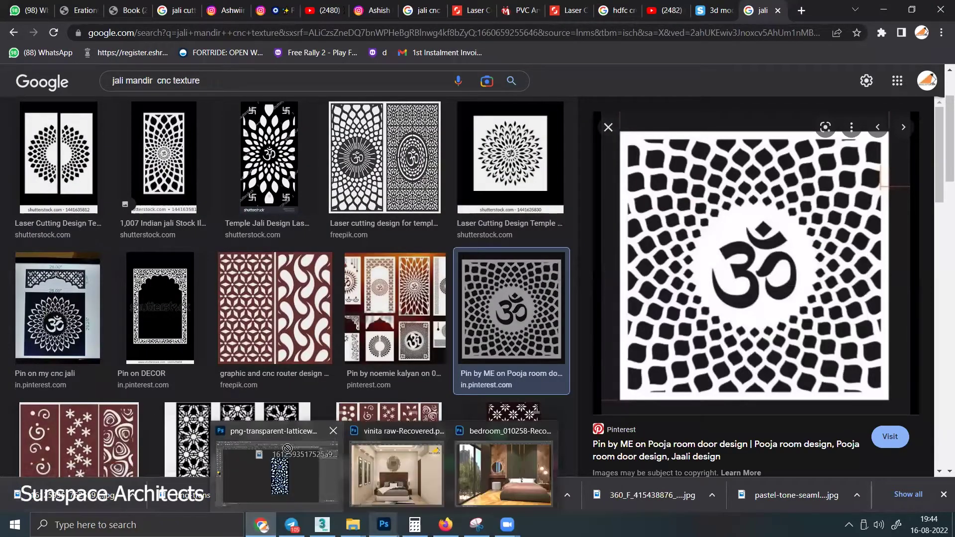
{"action": "left_click", "coordinate": [287, 431]}
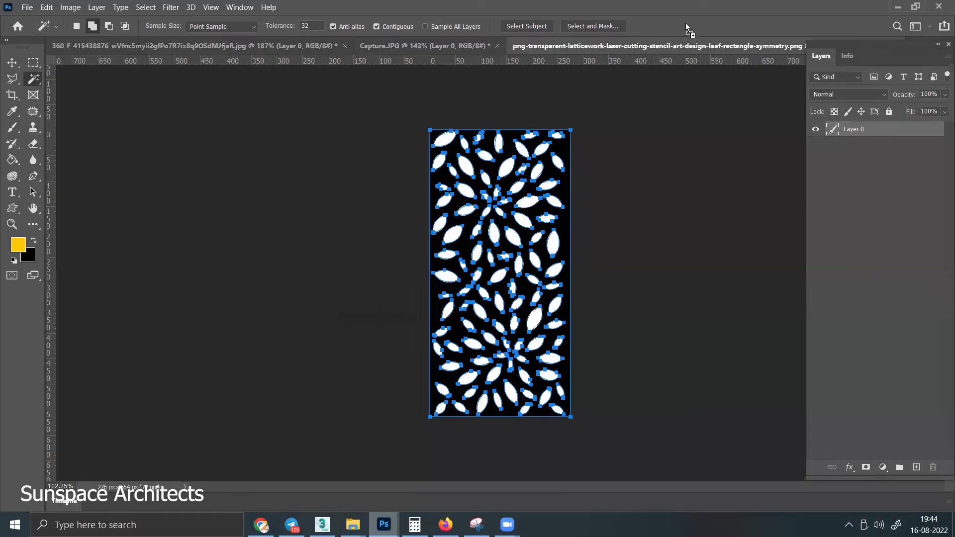
Step: Open the saved Om image and crop its sides and dark top strip to the pattern
{"action": "left_click_drag", "start_coordinate": [685, 22], "coordinate": [685, 23]}
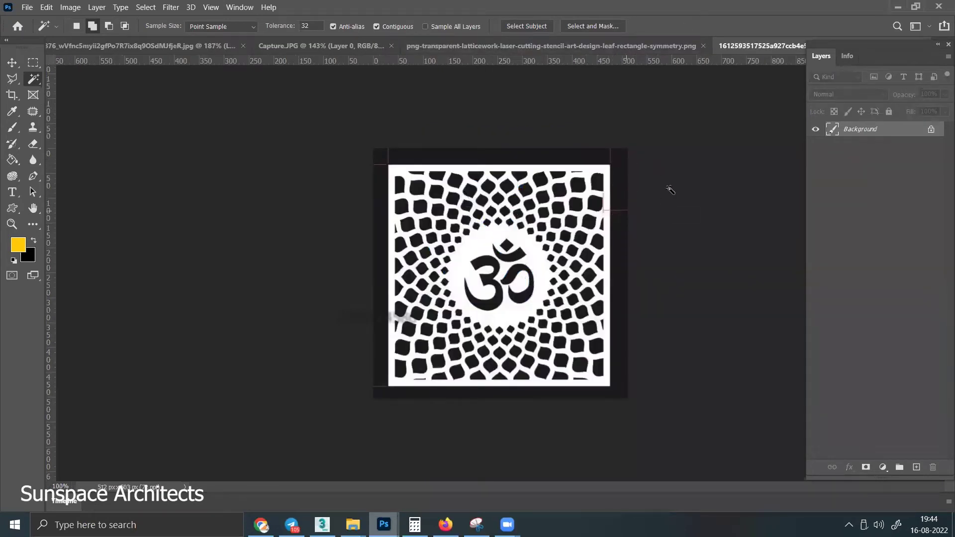
{"action": "left_click", "coordinate": [12, 95]}
{"action": "left_click_drag", "start_coordinate": [369, 268], "coordinate": [380, 268]}
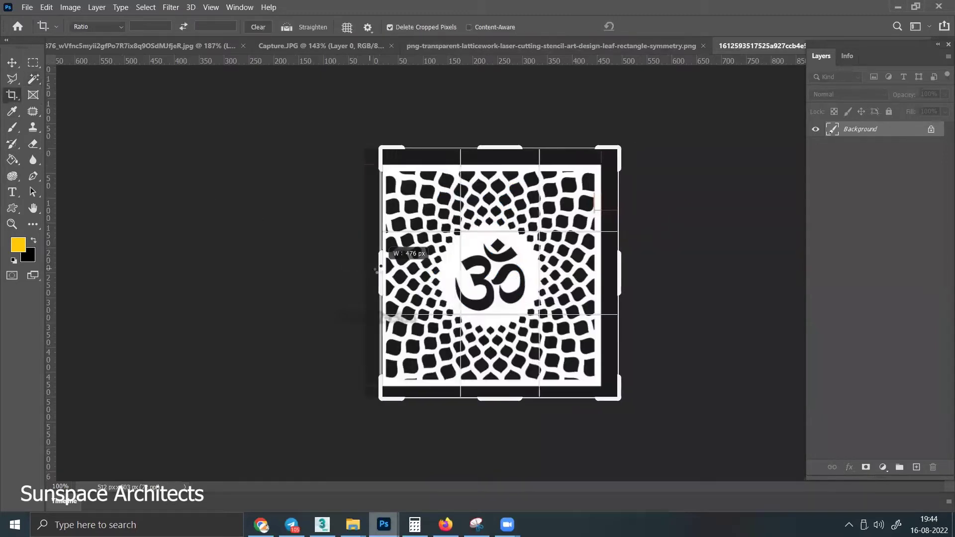
{"action": "left_click_drag", "start_coordinate": [493, 403], "coordinate": [487, 393]}
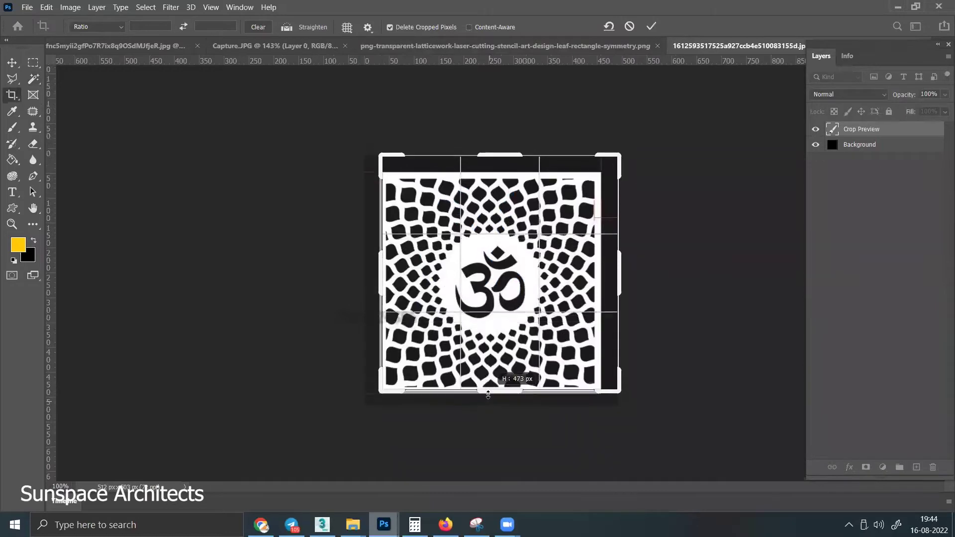
{"action": "mouse_move", "coordinate": [678, 252]}
{"action": "left_mouse_down"}
{"action": "mouse_move", "coordinate": [667, 249]}
{"action": "mouse_move", "coordinate": [661, 265]}
{"action": "left_mouse_up"}
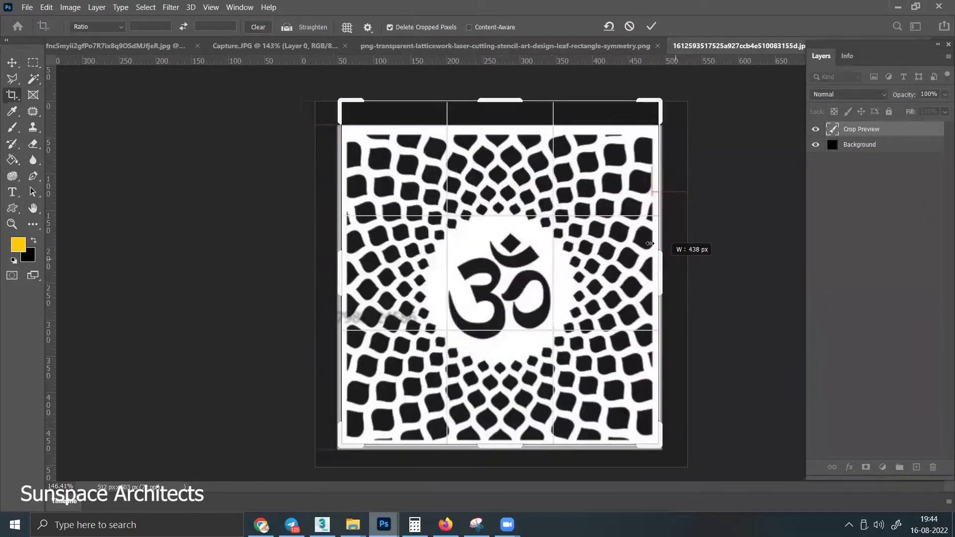
{"action": "left_click_drag", "start_coordinate": [498, 100], "coordinate": [498, 110]}
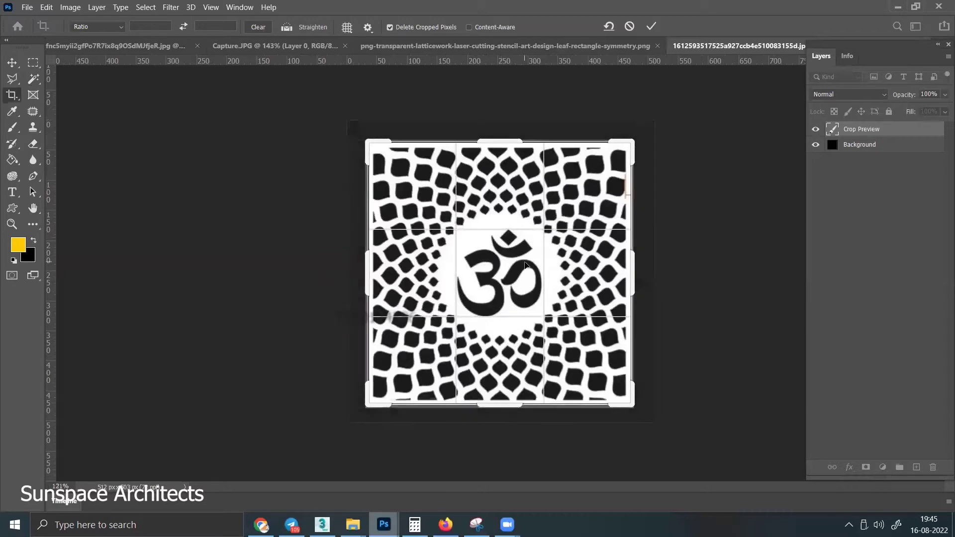
{"action": "key", "text": "Return"}
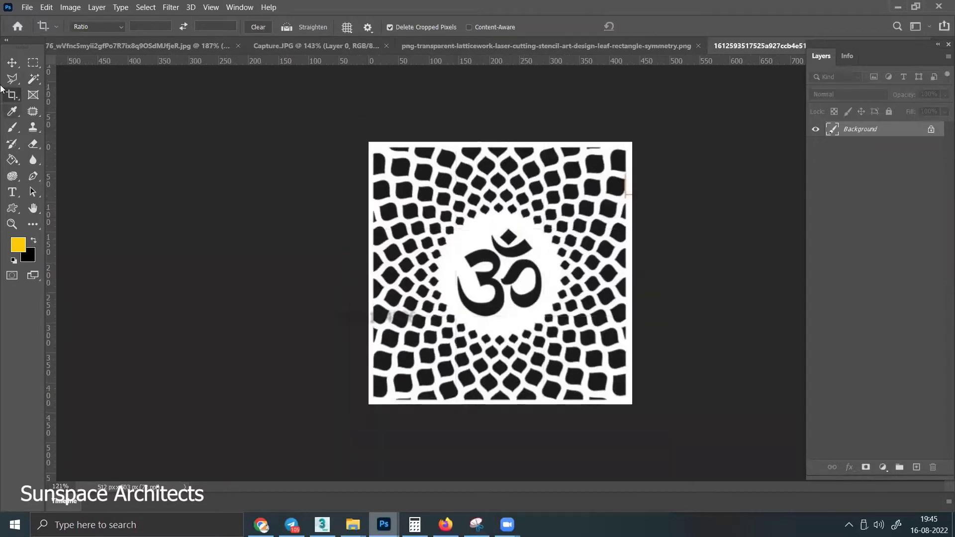
{"action": "left_click", "coordinate": [12, 63]}
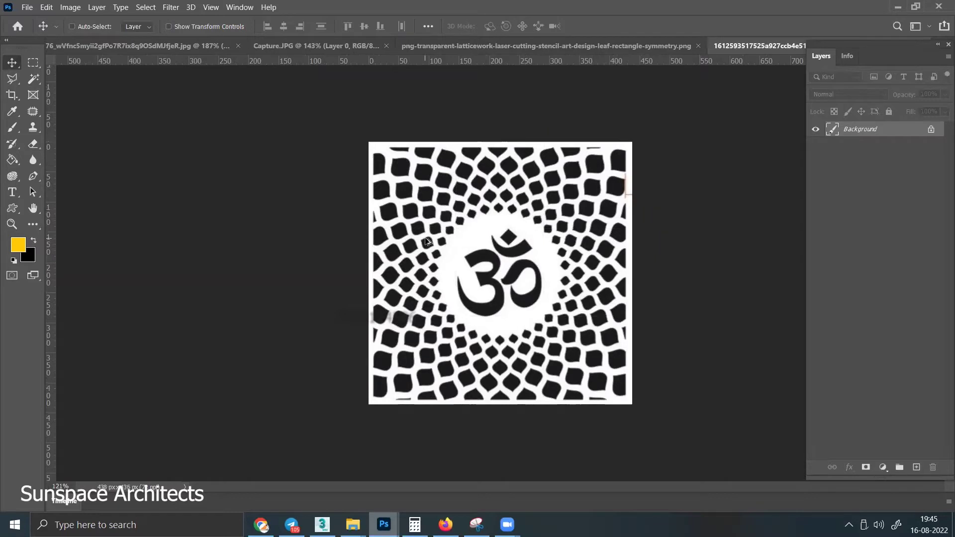
Step: Turn on Move tool Auto-Select and unlock the Background layer into Layer 0
{"action": "key", "text": "ctrl"}
{"action": "left_click", "coordinate": [931, 130]}
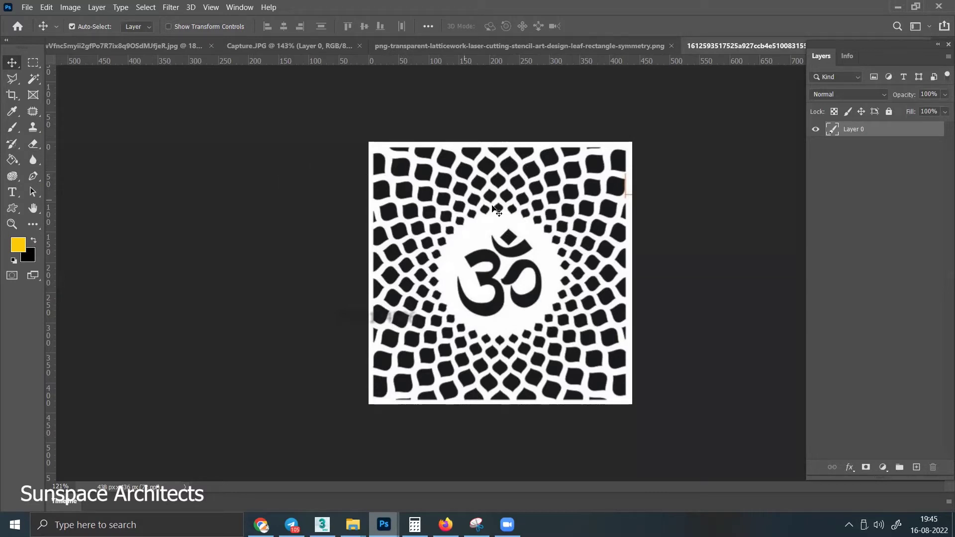
{"action": "left_click", "coordinate": [34, 79]}
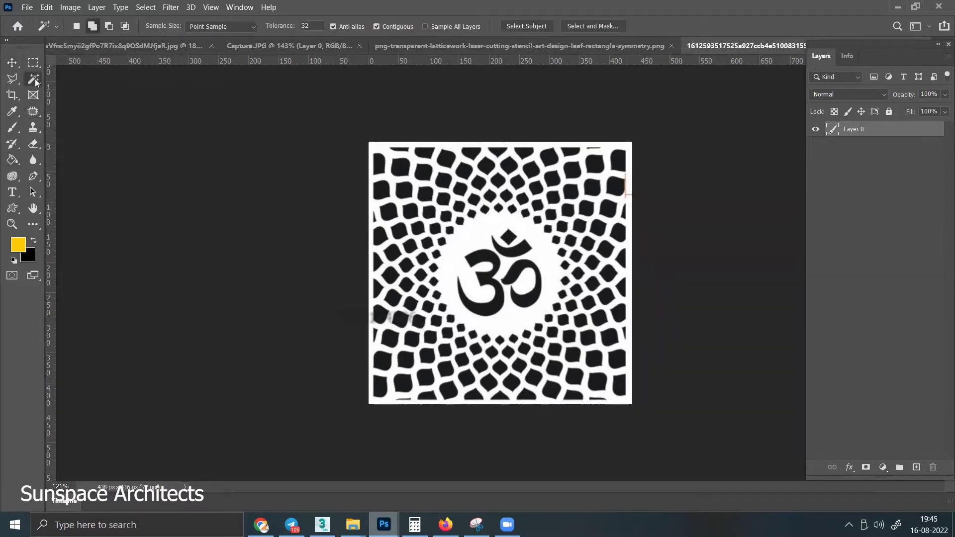
Step: Magic-wand the white lattice area and make a work path at 2.0 pixel tolerance
{"action": "left_click", "coordinate": [381, 152]}
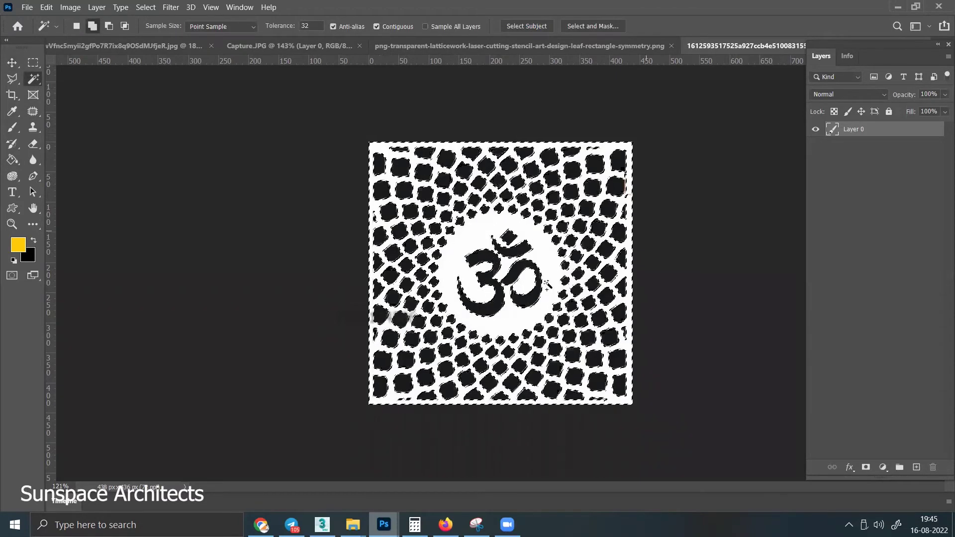
{"action": "right_click", "coordinate": [464, 193]}
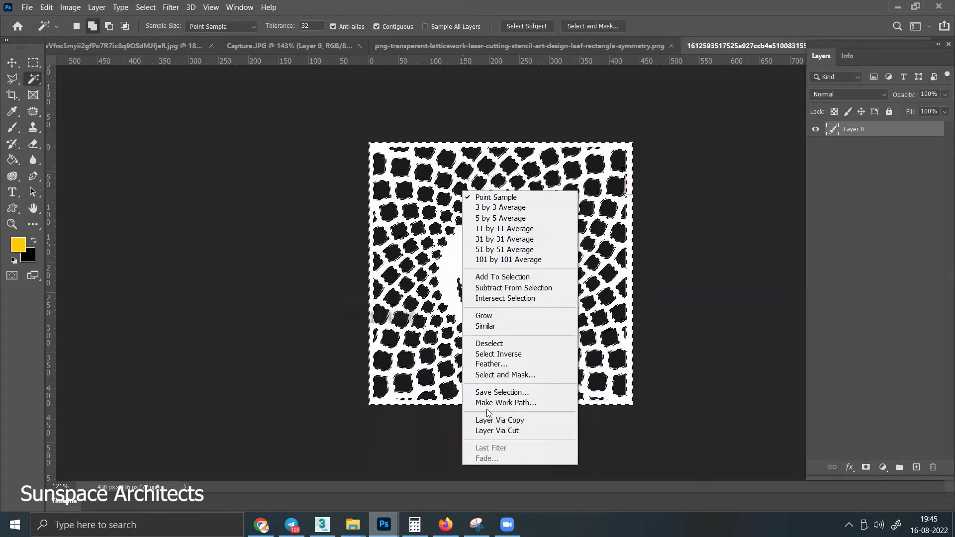
{"action": "left_click", "coordinate": [503, 404]}
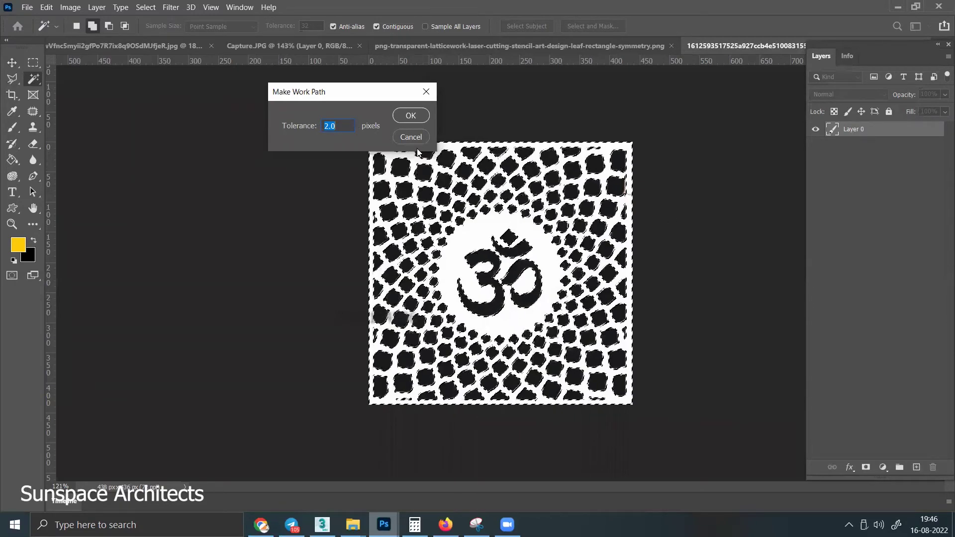
{"action": "left_click", "coordinate": [411, 115]}
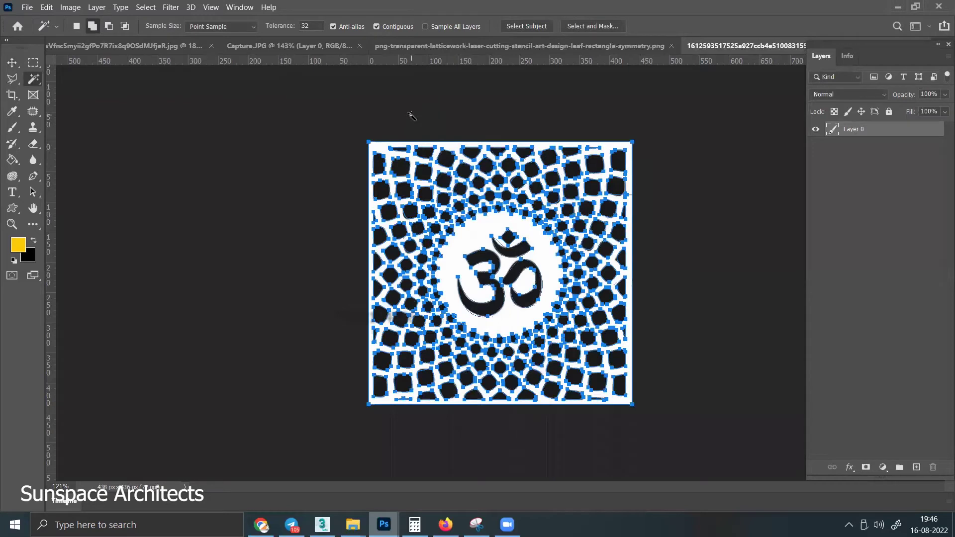
{"action": "left_click", "coordinate": [27, 8]}
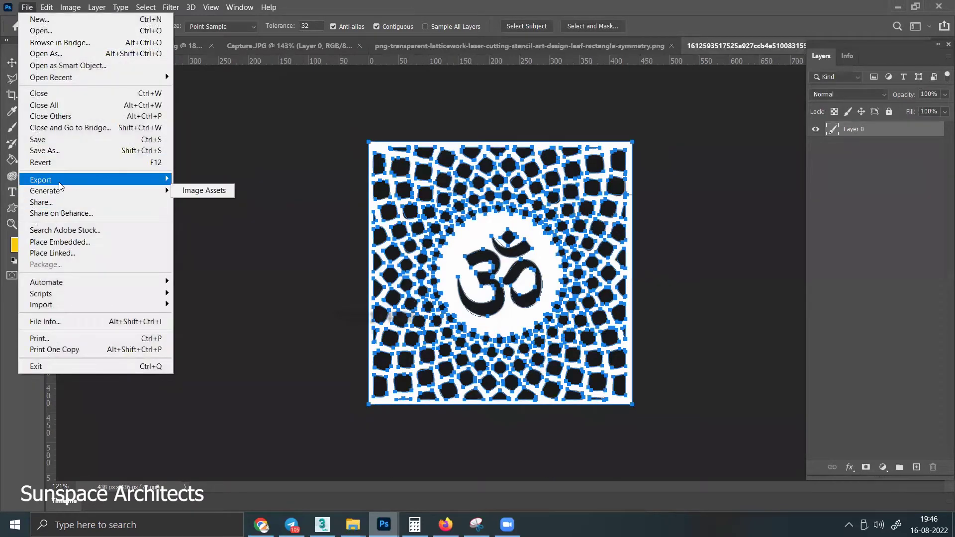
{"action": "mouse_move", "coordinate": [41, 180]}
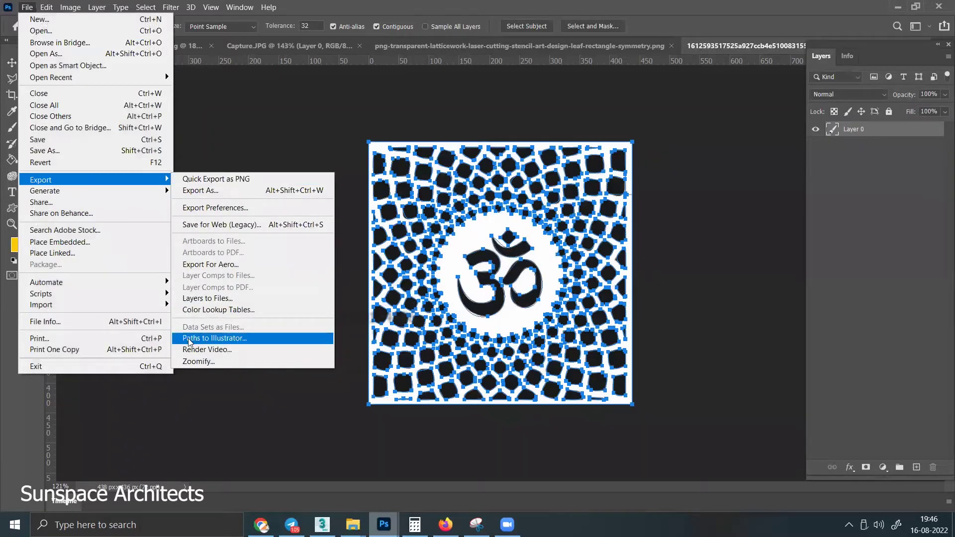
Step: Export the work paths as an Illustrator .ai file on the Desktop, then switch to 3ds Max
{"action": "left_click", "coordinate": [214, 338]}
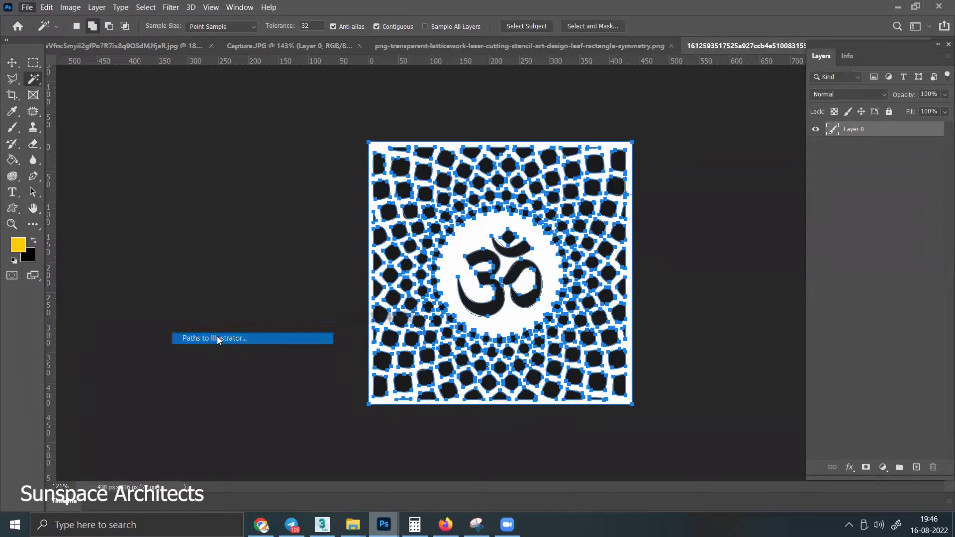
{"action": "left_click", "coordinate": [447, 131]}
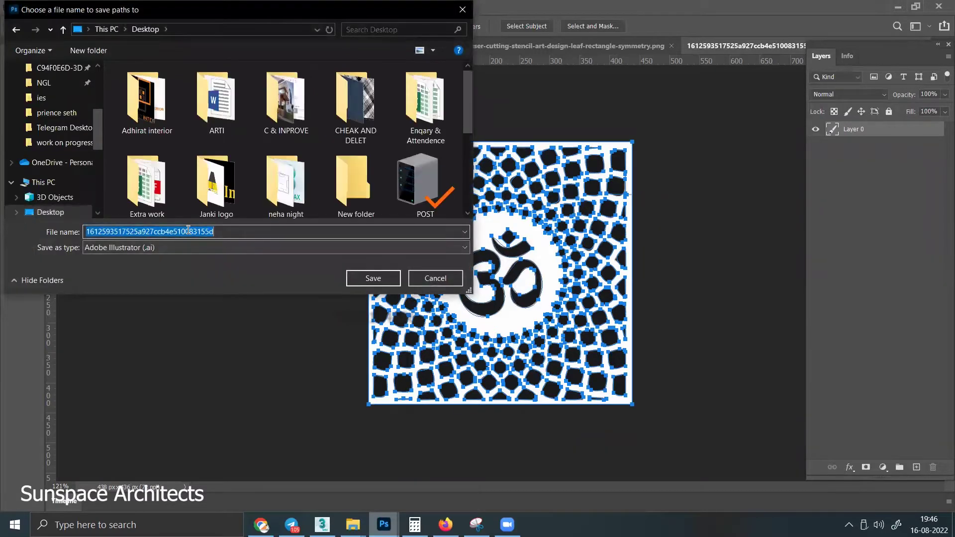
{"action": "type", "text": "neha"}
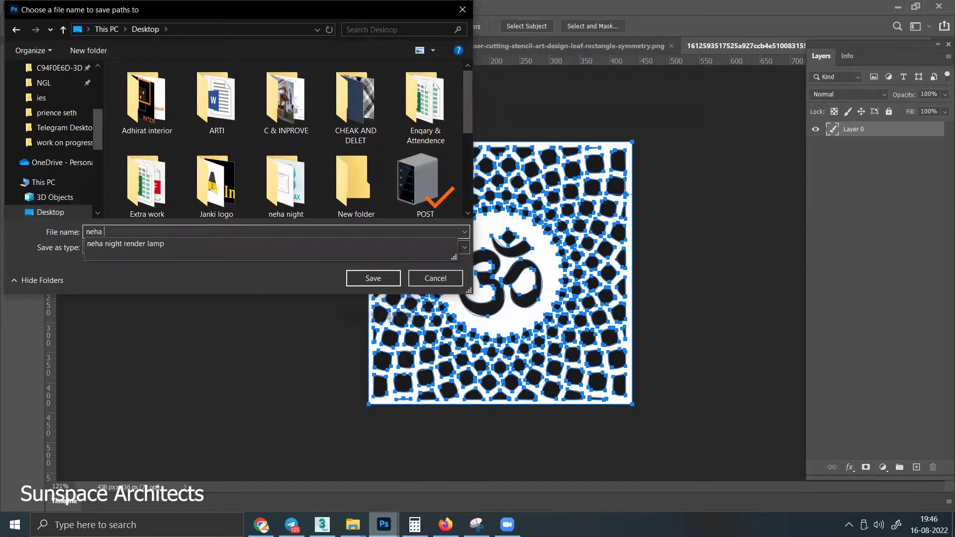
{"action": "type", "text": " jali cutti"}
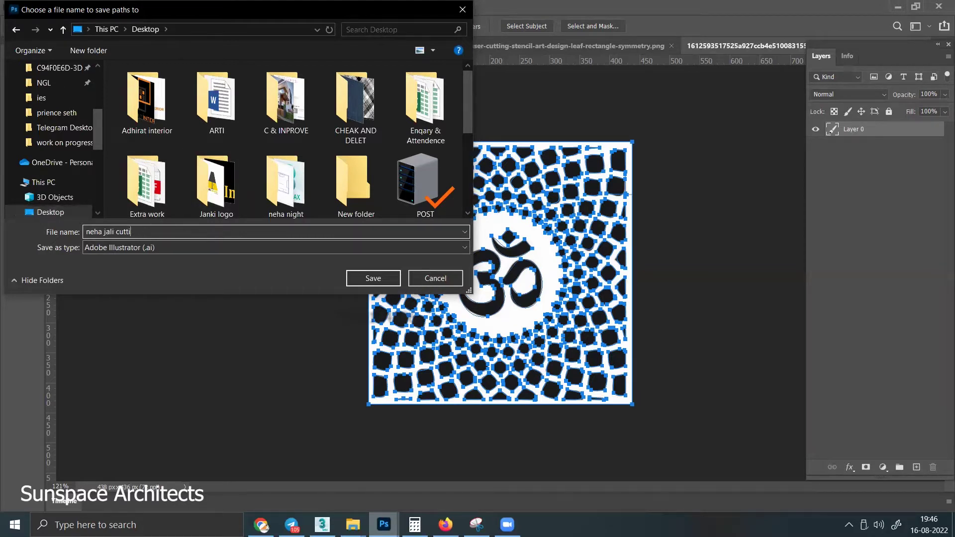
{"action": "left_click", "coordinate": [363, 279]}
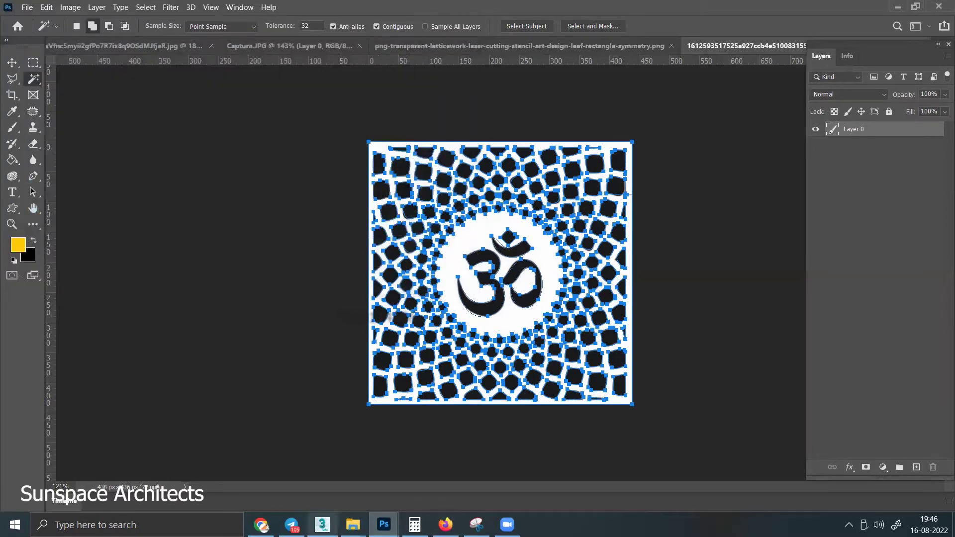
{"action": "left_click", "coordinate": [322, 524]}
{"action": "left_click", "coordinate": [11, 21]}
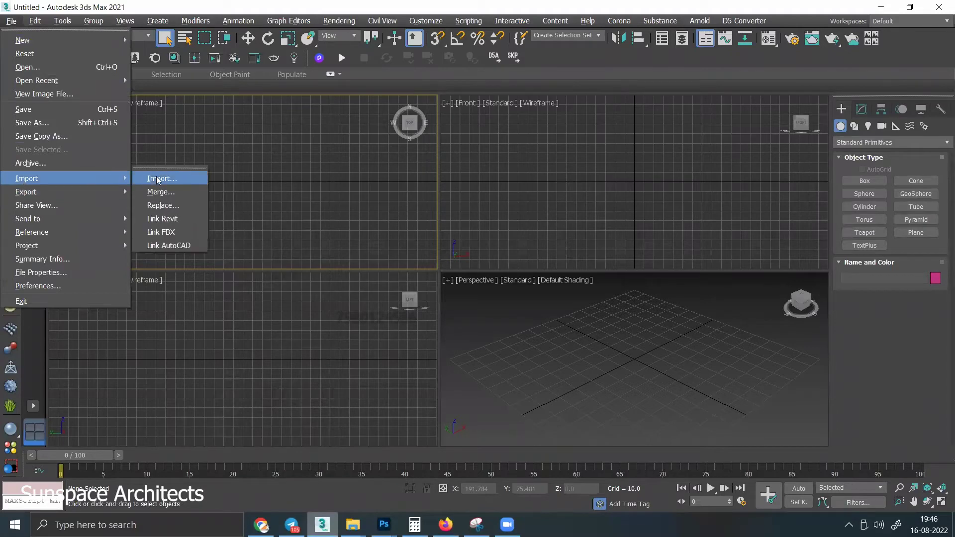
Step: Import the jali Illustrator file from the Desktop as a single object
{"action": "left_click", "coordinate": [167, 179]}
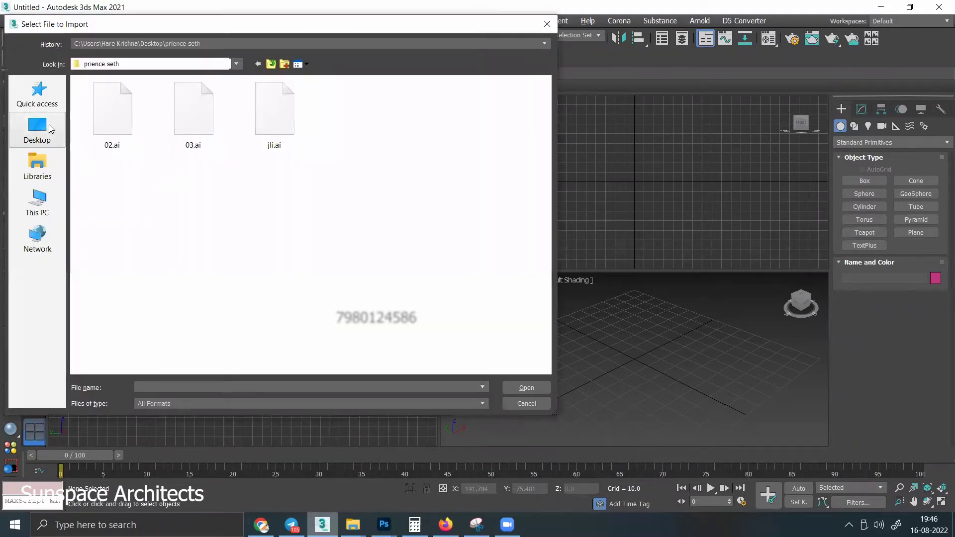
{"action": "left_click", "coordinate": [50, 129]}
{"action": "left_click_drag", "start_coordinate": [547, 150], "coordinate": [546, 195]}
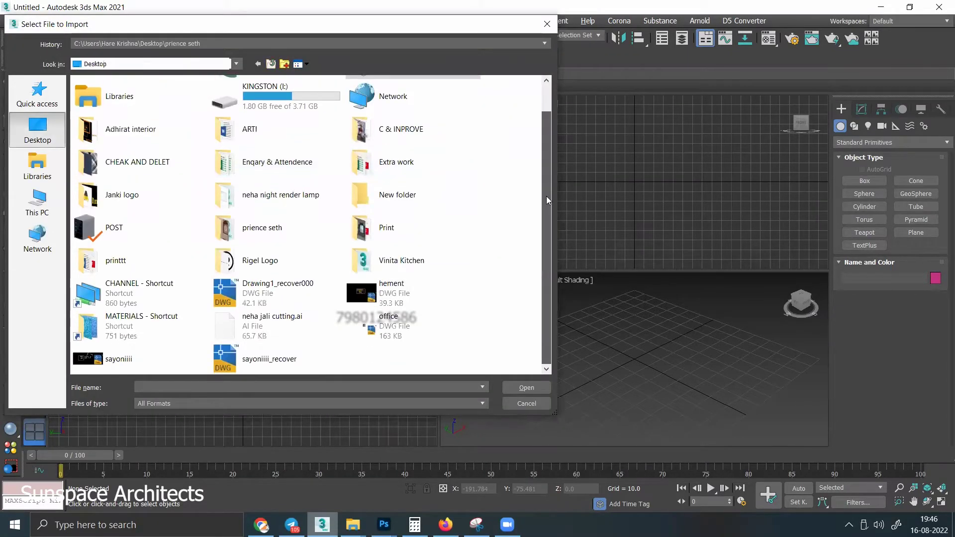
{"action": "left_click", "coordinate": [268, 324]}
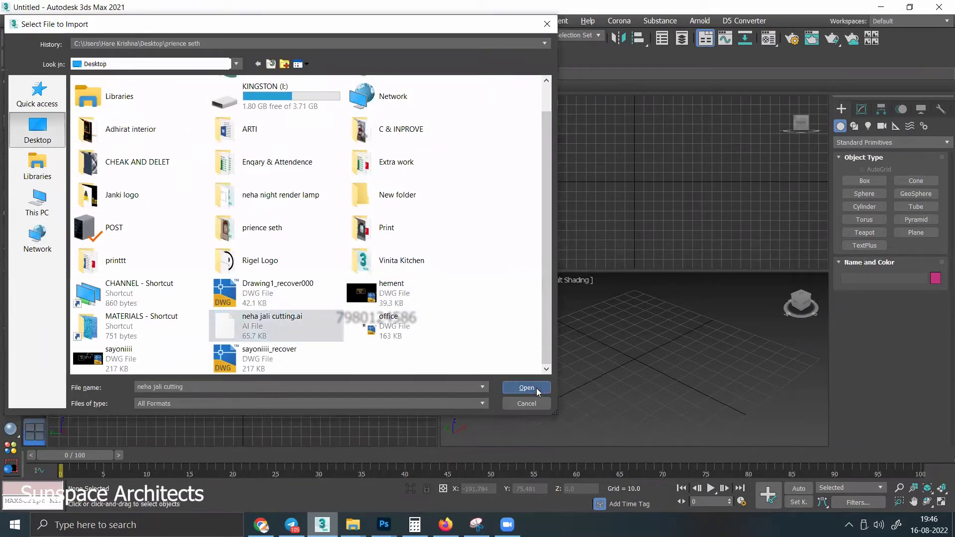
{"action": "left_click", "coordinate": [537, 392]}
{"action": "left_click", "coordinate": [511, 286]}
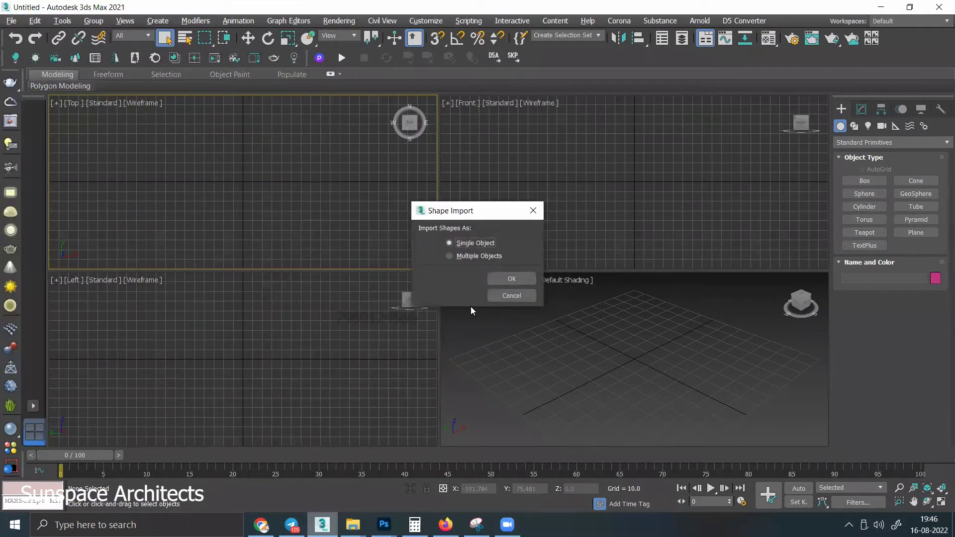
{"action": "left_click", "coordinate": [509, 280]}
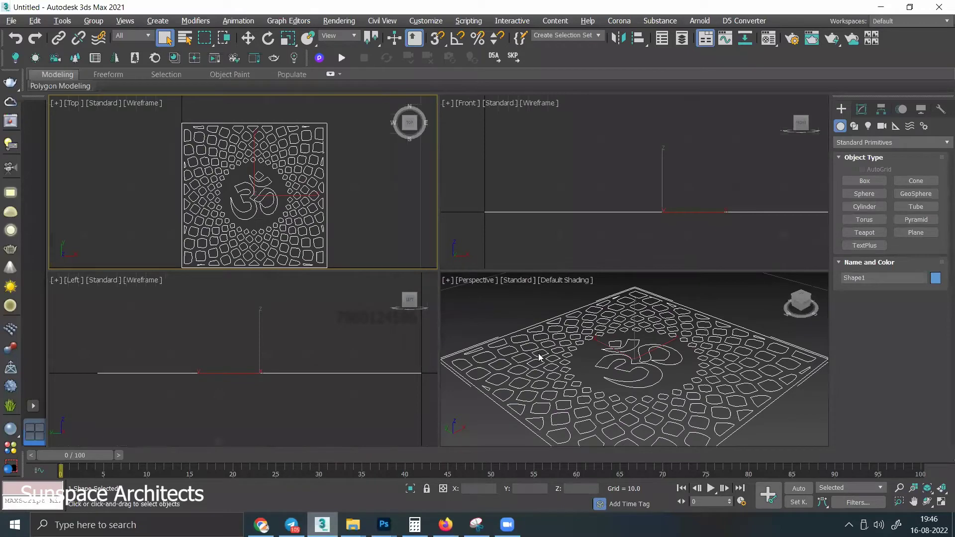
{"action": "scroll", "coordinate": [539, 357], "scroll_direction": "down", "scroll_amount": 3}
Step: Maximize the Perspective view and scale Shape1 up uniformly to about 2004%
{"action": "key", "text": "alt+w"}
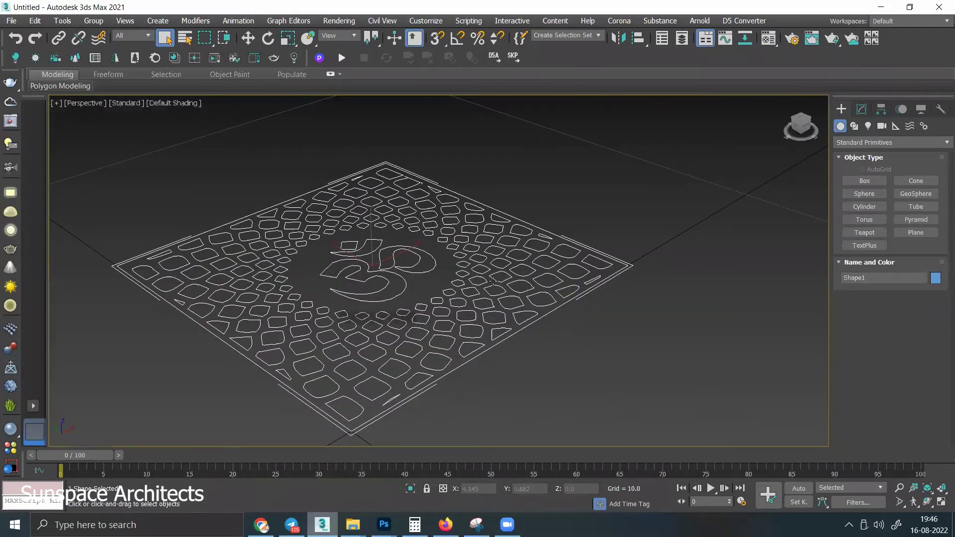
{"action": "scroll", "coordinate": [472, 311], "scroll_direction": "down", "scroll_amount": 3}
{"action": "scroll", "coordinate": [472, 311], "scroll_direction": "down", "scroll_amount": 1}
{"action": "scroll", "coordinate": [472, 311], "scroll_direction": "down", "scroll_amount": 3}
{"action": "scroll", "coordinate": [472, 311], "scroll_direction": "down", "scroll_amount": 2}
{"action": "middle_click_drag", "start_coordinate": [471, 312], "coordinate": [491, 353], "text": "alt"}
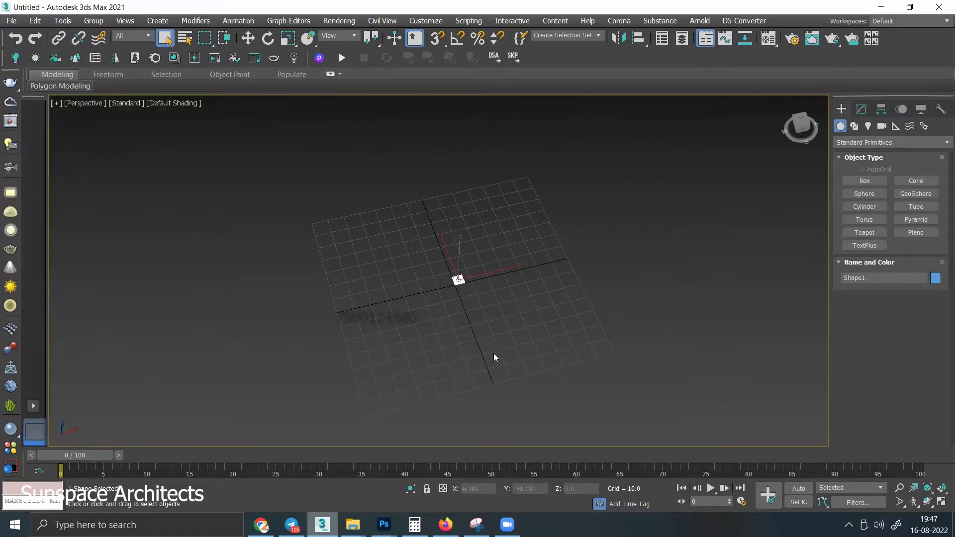
{"action": "key", "text": "w"}
{"action": "key", "text": "r"}
{"action": "mouse_move", "coordinate": [459, 278]}
{"action": "left_mouse_down"}
{"action": "mouse_move", "coordinate": [463, 451]}
{"action": "mouse_move", "coordinate": [521, 388]}
{"action": "left_mouse_up"}
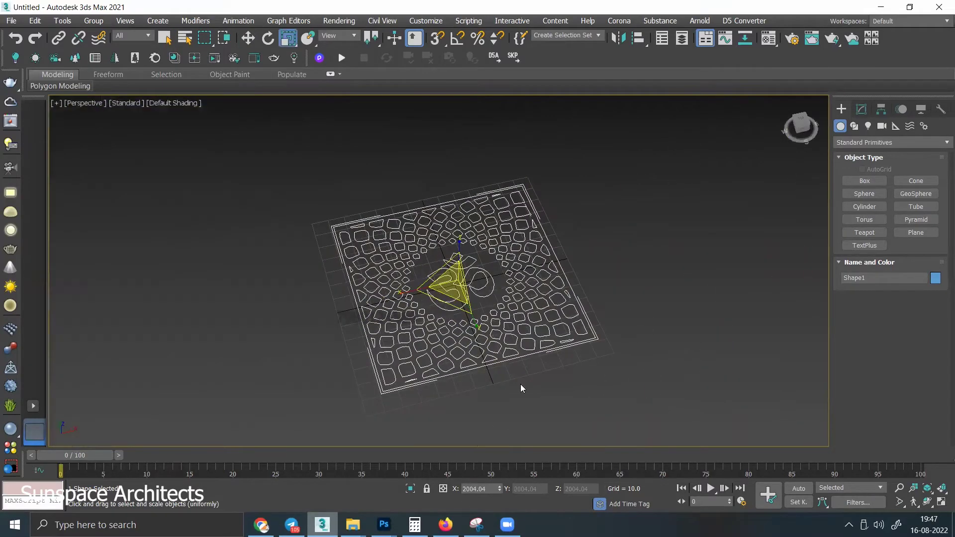
{"action": "left_click", "coordinate": [587, 286]}
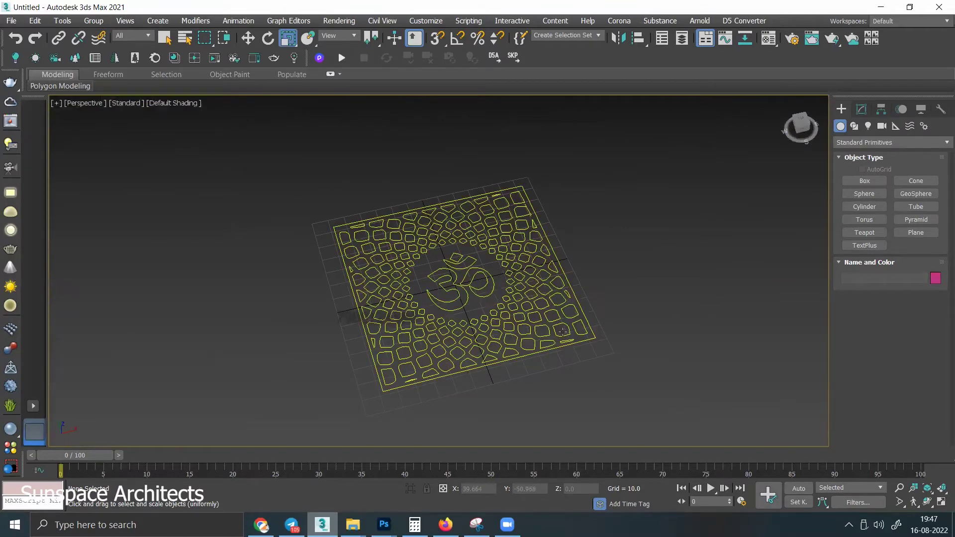
{"action": "left_click", "coordinate": [518, 307]}
{"action": "scroll", "coordinate": [518, 307], "scroll_direction": "up", "scroll_amount": 2}
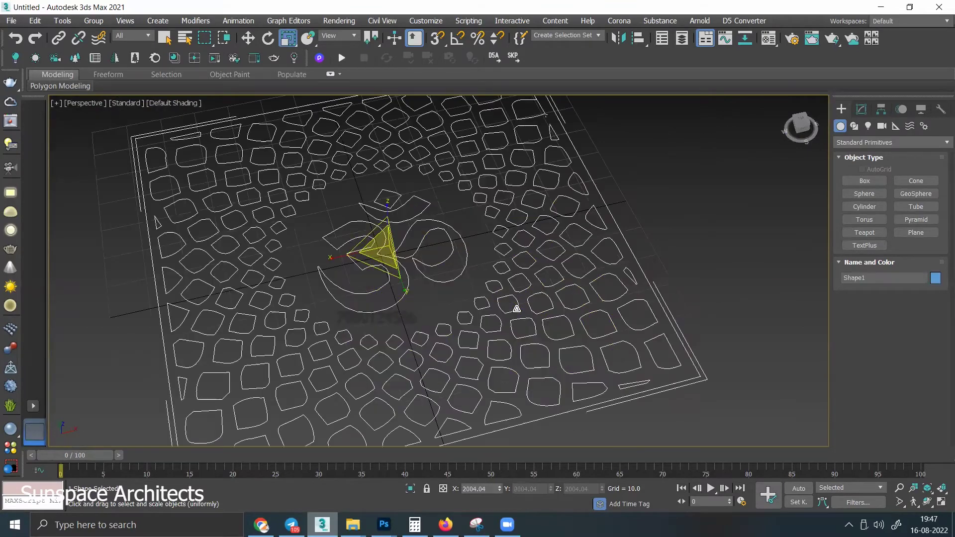
{"action": "scroll", "coordinate": [517, 308], "scroll_direction": "down", "scroll_amount": 1}
{"action": "scroll", "coordinate": [517, 309], "scroll_direction": "down", "scroll_amount": 2}
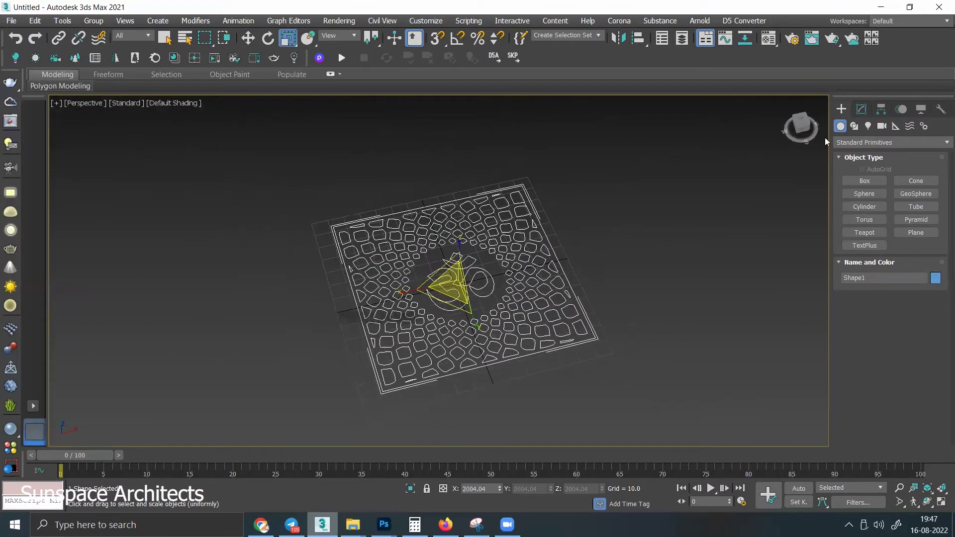
Step: Add an Extrude modifier at amount 0.05 to Shape1, then stretch the panel thicker along Z
{"action": "left_click", "coordinate": [864, 111]}
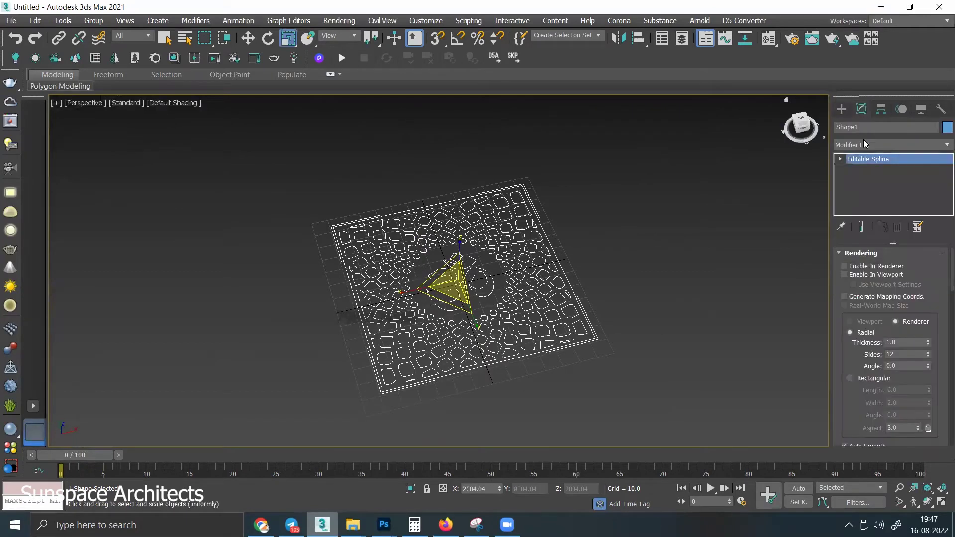
{"action": "left_click", "coordinate": [863, 142]}
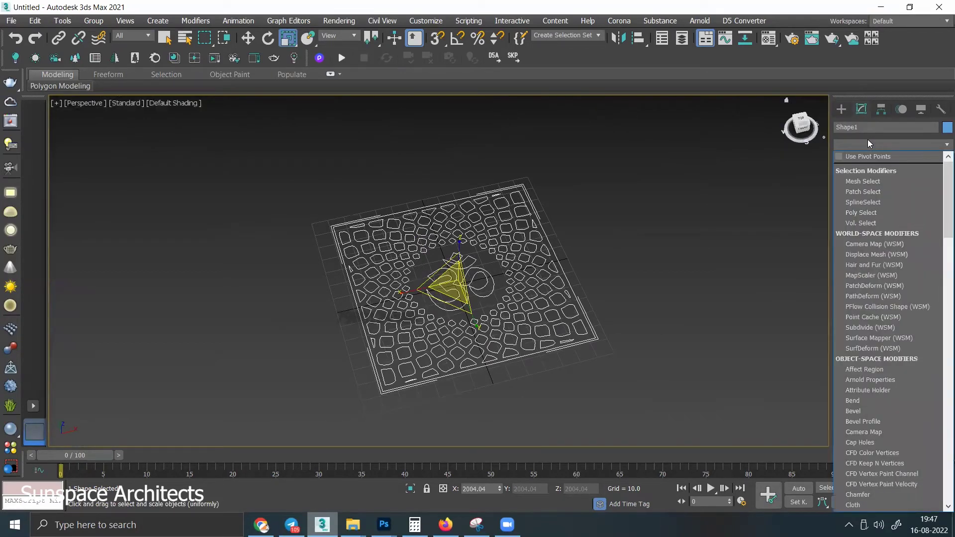
{"action": "key", "text": "e"}
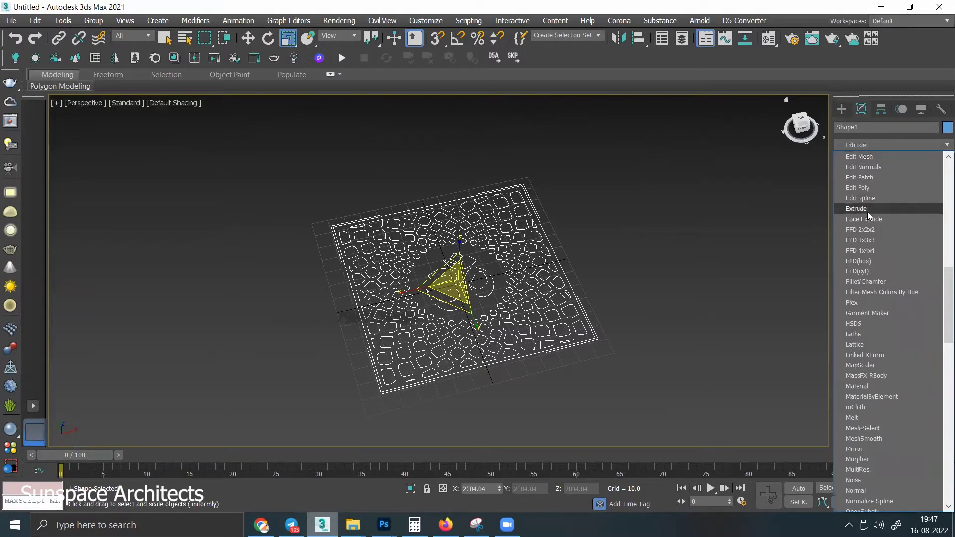
{"action": "left_click", "coordinate": [868, 212]}
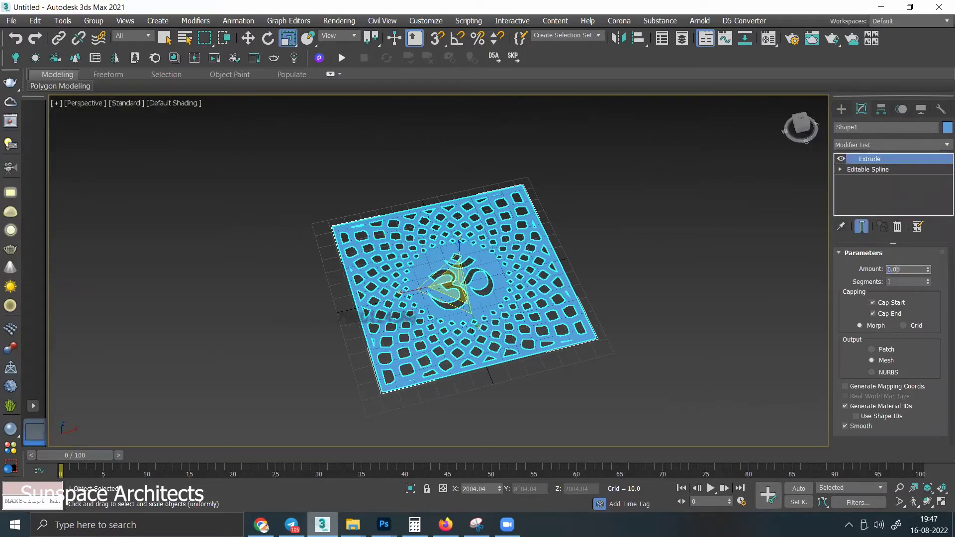
{"action": "key", "text": "Return"}
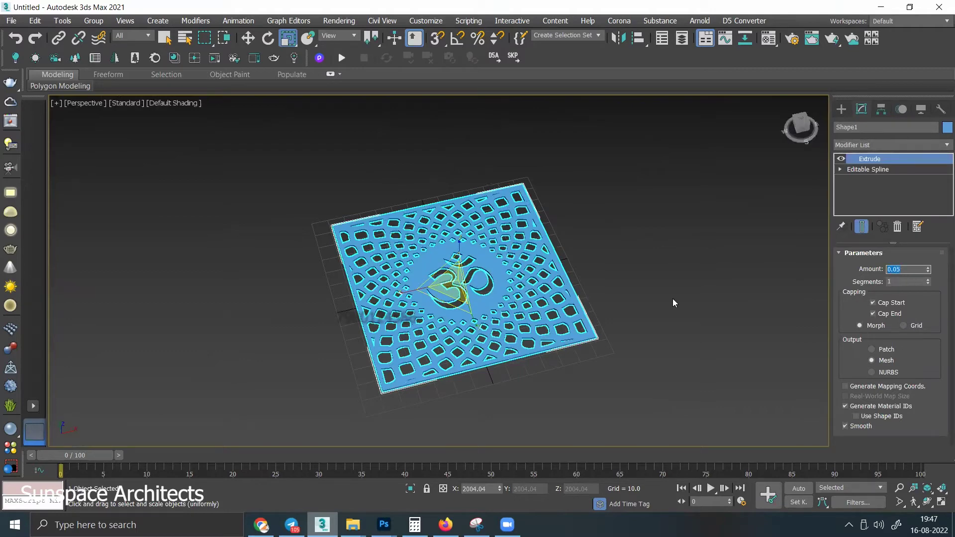
{"action": "left_click", "coordinate": [673, 299]}
{"action": "left_click", "coordinate": [514, 309]}
{"action": "left_click_drag", "start_coordinate": [462, 239], "coordinate": [466, 175]}
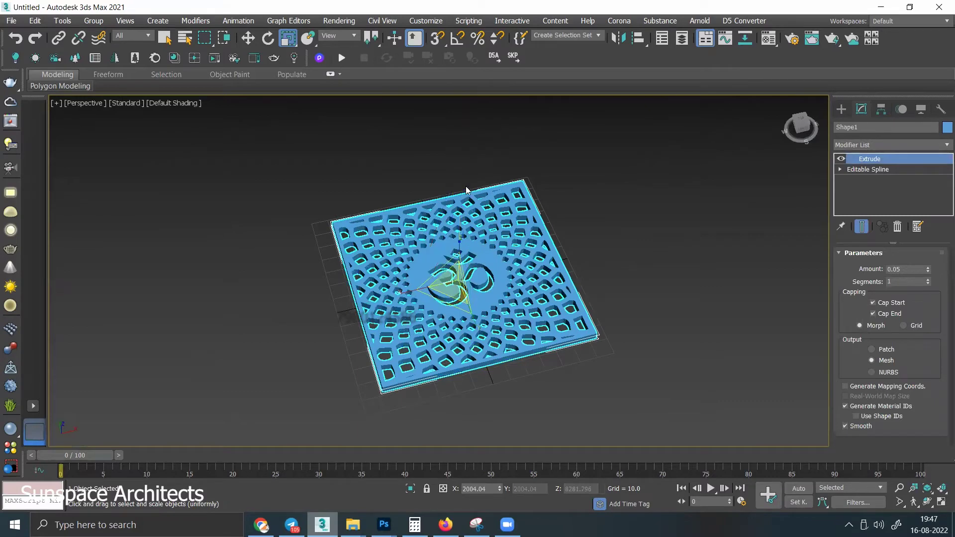
Step: Rotate the jali panel 90° about X so it stands upright
{"action": "key", "text": "e"}
{"action": "mouse_move", "coordinate": [465, 256]}
{"action": "left_mouse_down"}
{"action": "mouse_move", "coordinate": [469, 282]}
{"action": "mouse_move", "coordinate": [472, 203]}
{"action": "left_mouse_up"}
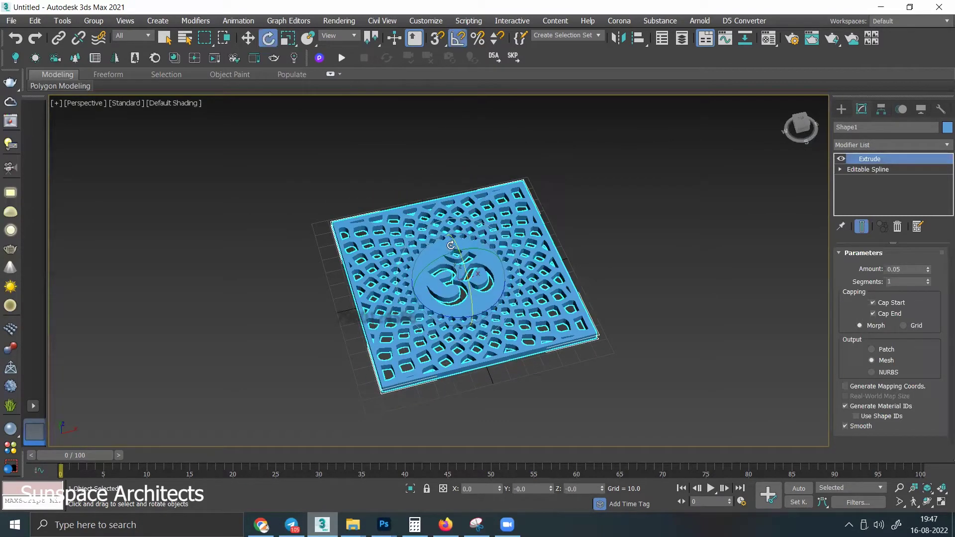
{"action": "left_click_drag", "start_coordinate": [450, 246], "coordinate": [463, 290]}
{"action": "middle_click_drag", "start_coordinate": [463, 290], "coordinate": [567, 263], "text": "alt"}
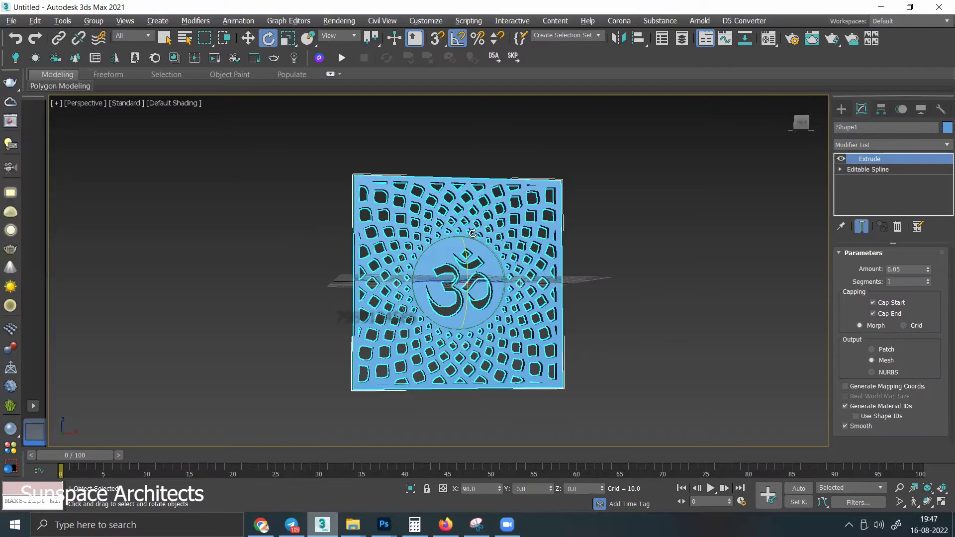
{"action": "key", "text": "alt+w"}
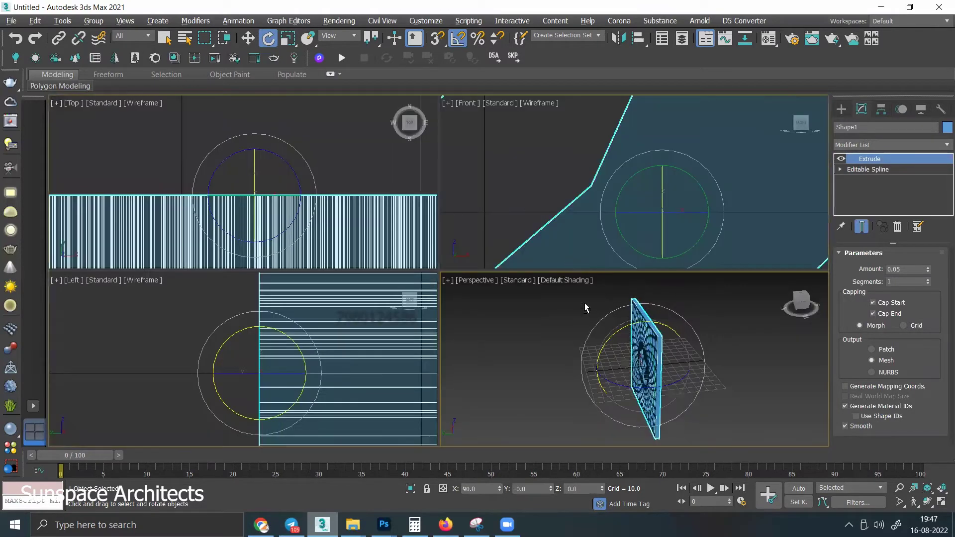
{"action": "key", "text": "alt+w"}
{"action": "middle_click_drag", "start_coordinate": [584, 303], "coordinate": [467, 249], "text": "alt"}
Step: Raise the panel to Z 57.534 above the grid and view it front-on
{"action": "key", "text": "w"}
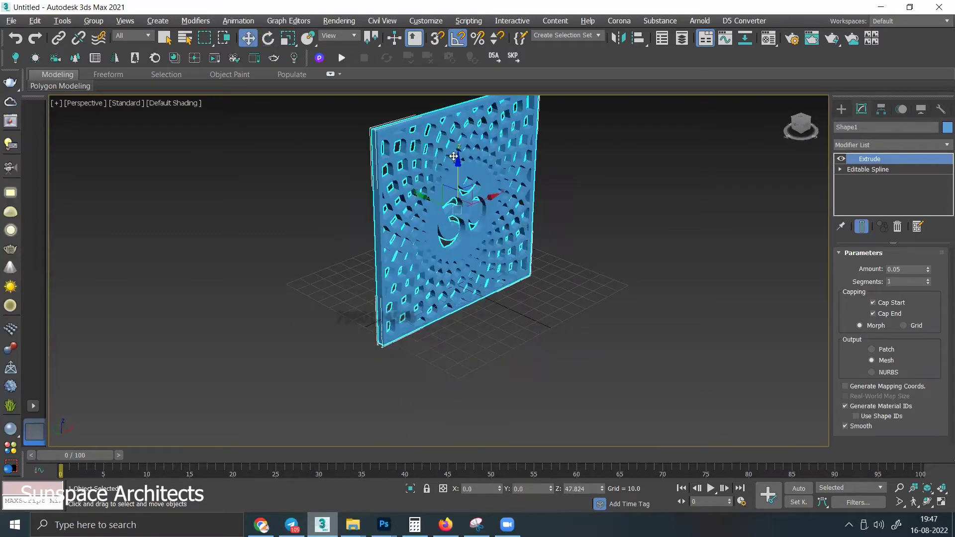
{"action": "left_click_drag", "start_coordinate": [467, 249], "coordinate": [463, 189]}
{"action": "mouse_move", "coordinate": [463, 189]}
{"action": "middle_mouse_down", "text": "alt"}
{"action": "mouse_move", "coordinate": [403, 196]}
{"action": "mouse_move", "coordinate": [418, 206]}
{"action": "middle_mouse_up", "text": "alt"}
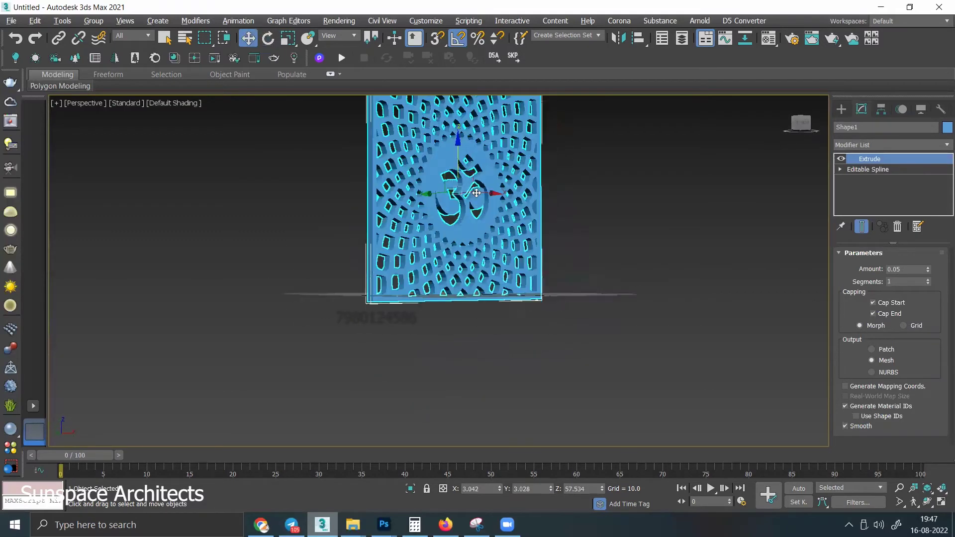
{"action": "mouse_move", "coordinate": [418, 205]}
{"action": "middle_mouse_down", "text": "alt"}
{"action": "mouse_move", "coordinate": [597, 205]}
{"action": "mouse_move", "coordinate": [500, 239]}
{"action": "middle_mouse_up", "text": "alt"}
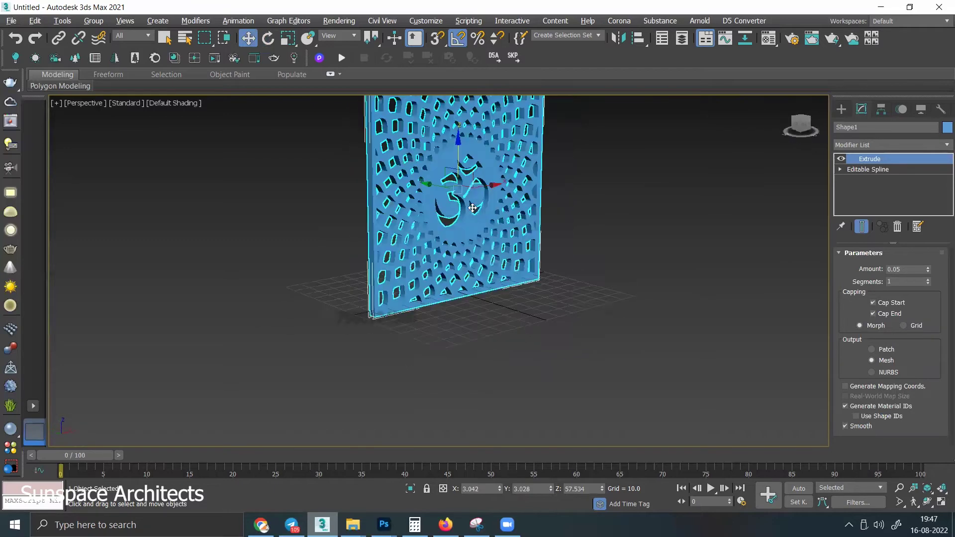
{"action": "mouse_move", "coordinate": [500, 238]}
{"action": "middle_mouse_down", "text": "alt"}
{"action": "mouse_move", "coordinate": [536, 243]}
{"action": "mouse_move", "coordinate": [549, 258]}
{"action": "middle_mouse_up", "text": "alt"}
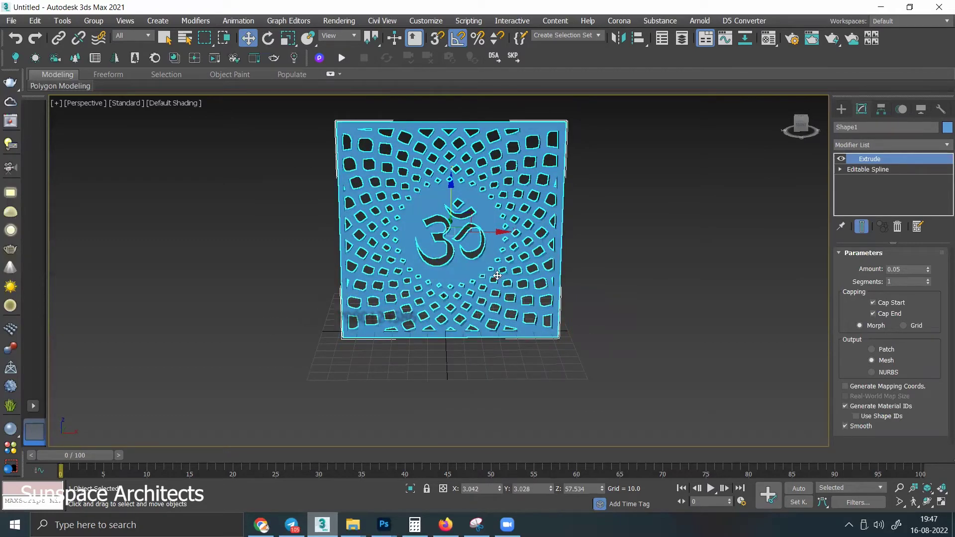
{"action": "left_click", "coordinate": [260, 525]}
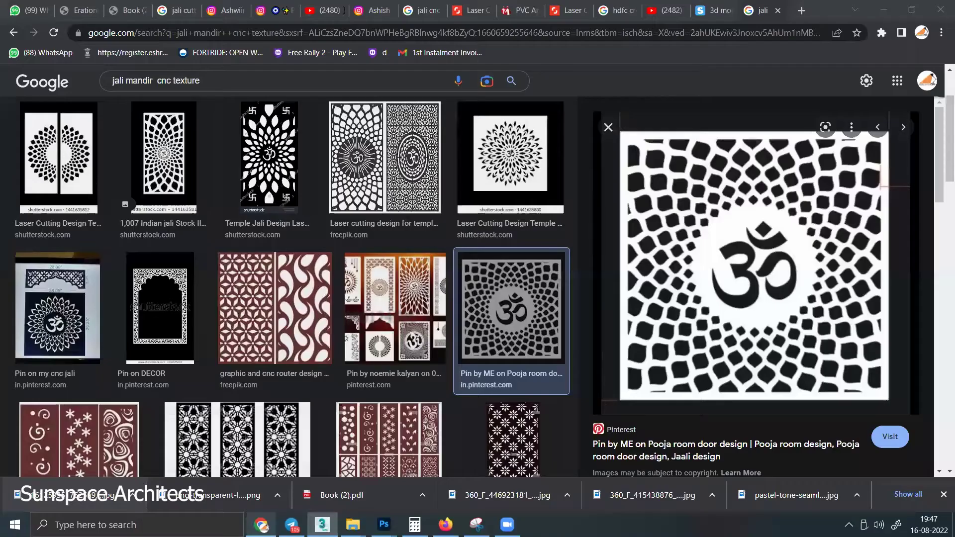
{"action": "scroll", "coordinate": [459, 308], "scroll_direction": "down", "scroll_amount": 5}
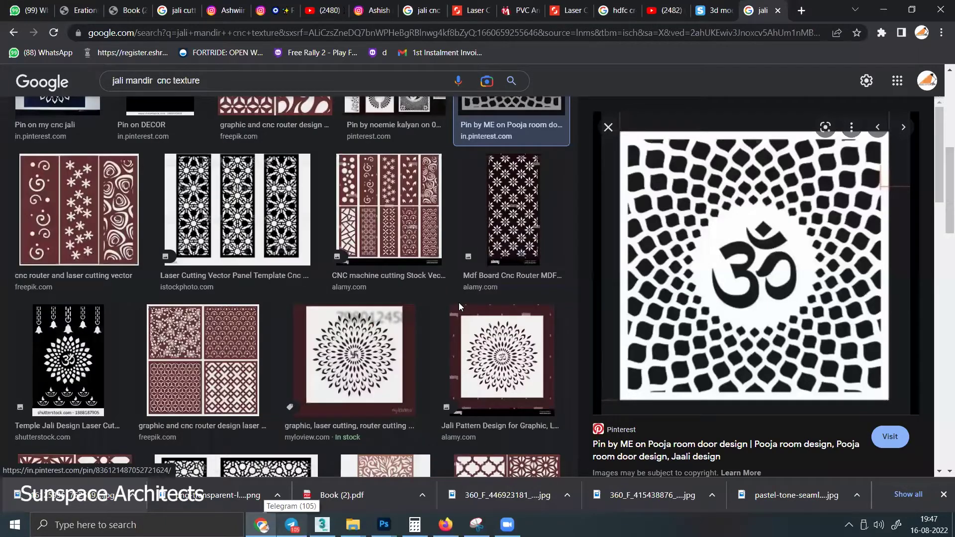
{"action": "scroll", "coordinate": [457, 269], "scroll_direction": "down", "scroll_amount": 2}
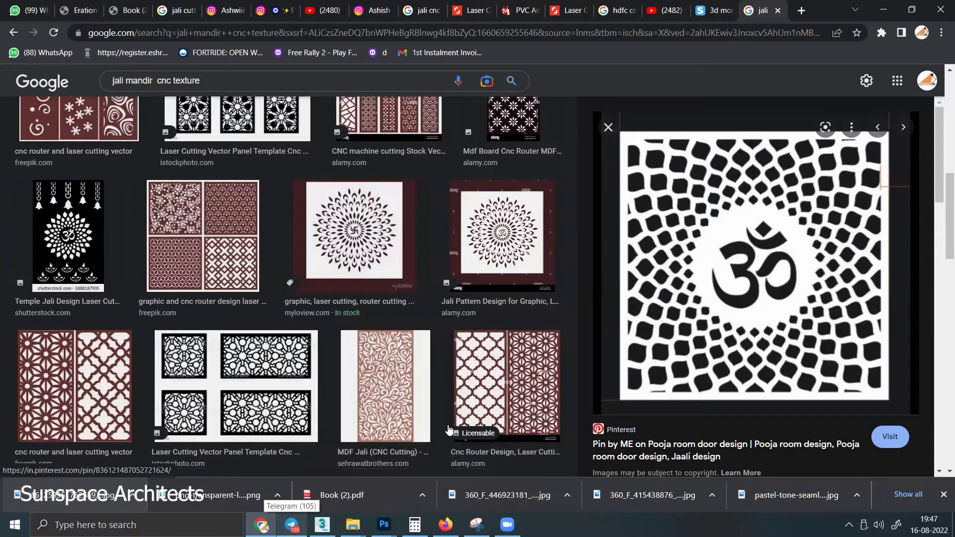
{"action": "left_click", "coordinate": [322, 524]}
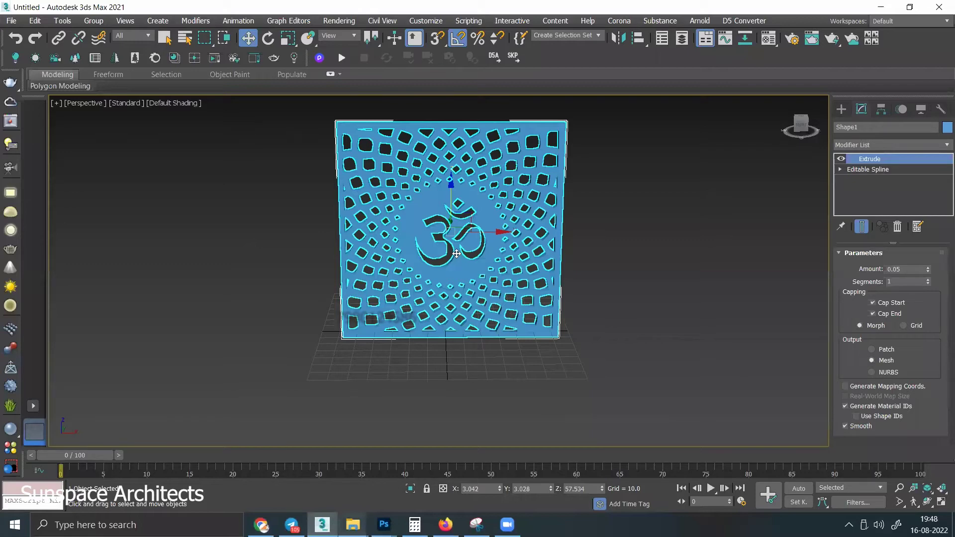
Step: Orbit to inspect the extruded test Om panel, then delete it
{"action": "mouse_move", "coordinate": [472, 271]}
{"action": "middle_mouse_down", "text": "alt"}
{"action": "mouse_move", "coordinate": [497, 230]}
{"action": "mouse_move", "coordinate": [436, 240]}
{"action": "middle_mouse_up", "text": "alt"}
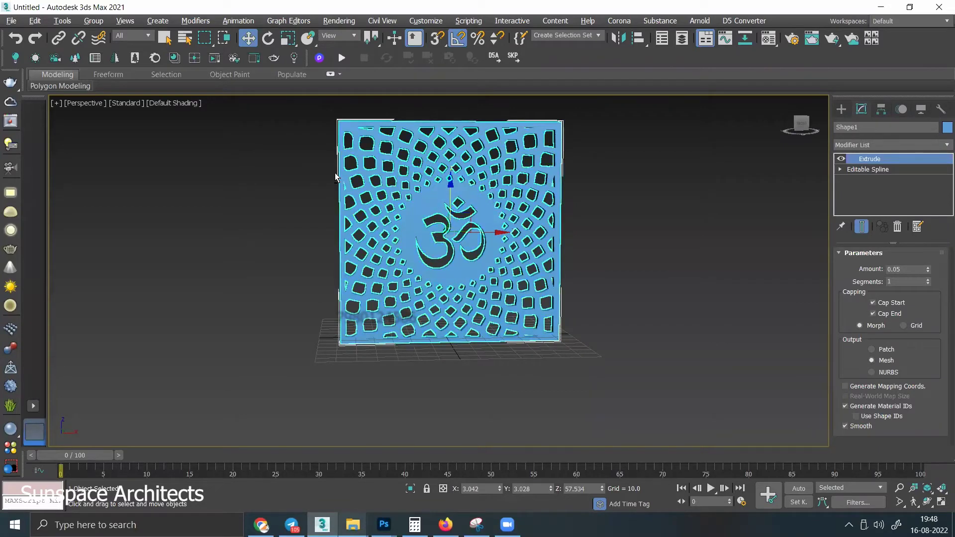
{"action": "middle_click_drag", "start_coordinate": [338, 248], "coordinate": [407, 256], "text": "alt"}
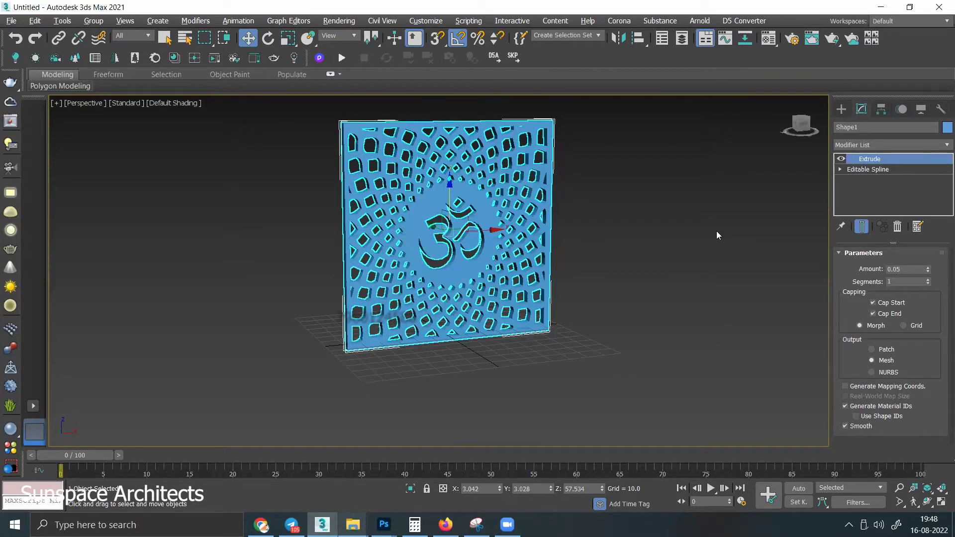
{"action": "key", "text": "Delete"}
Step: Open the recent tmp1.max cabinet scene without saving and dismiss the Isolate Selection notice
{"action": "left_click", "coordinate": [14, 18]}
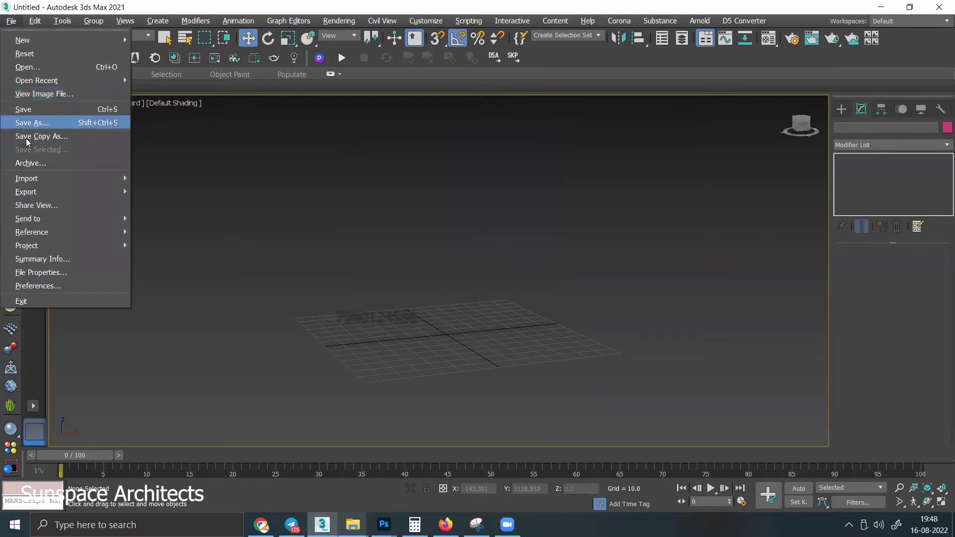
{"action": "mouse_move", "coordinate": [36, 80]}
{"action": "left_click", "coordinate": [206, 85]}
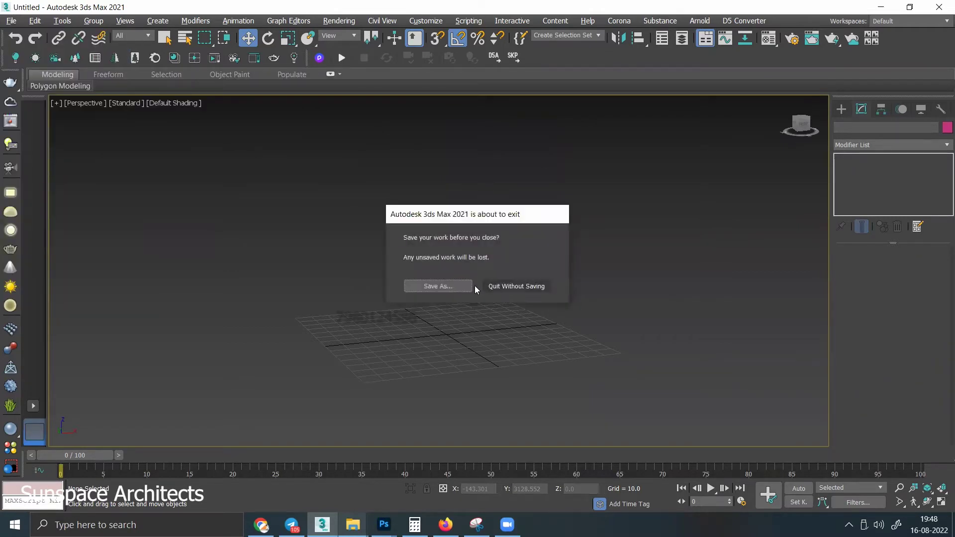
{"action": "left_click", "coordinate": [503, 286]}
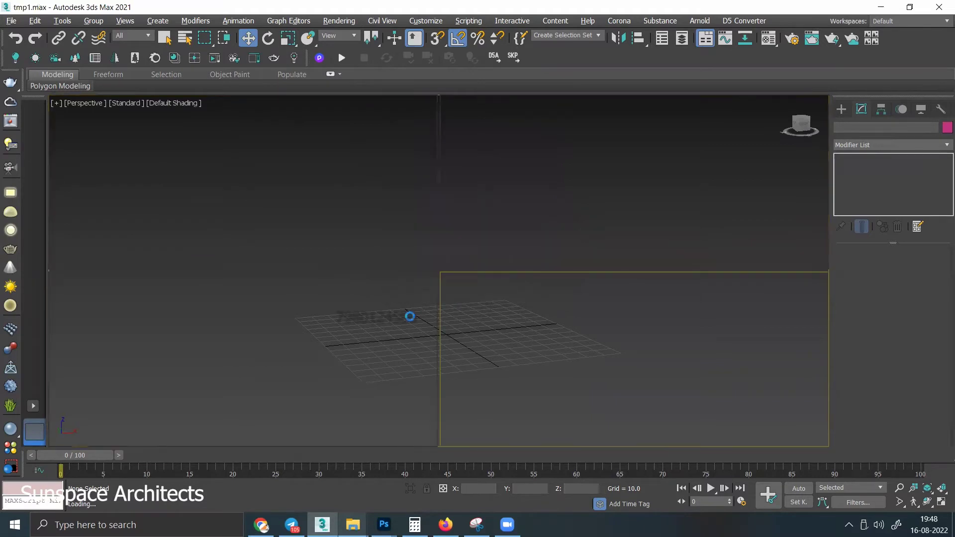
{"action": "left_click", "coordinate": [528, 279]}
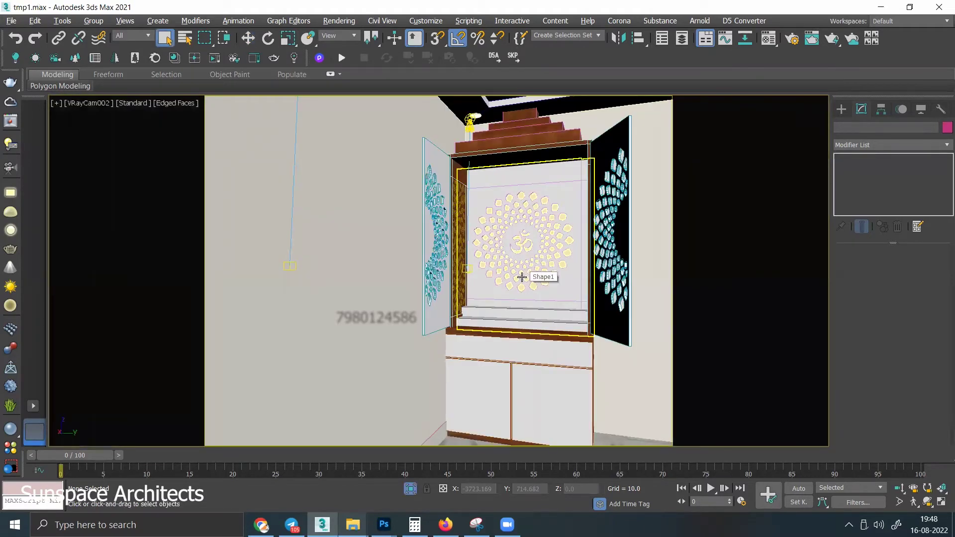
Step: Switch to a free Perspective view and select the Om jali back panel
{"action": "key", "text": "p"}
{"action": "left_click", "coordinate": [559, 299]}
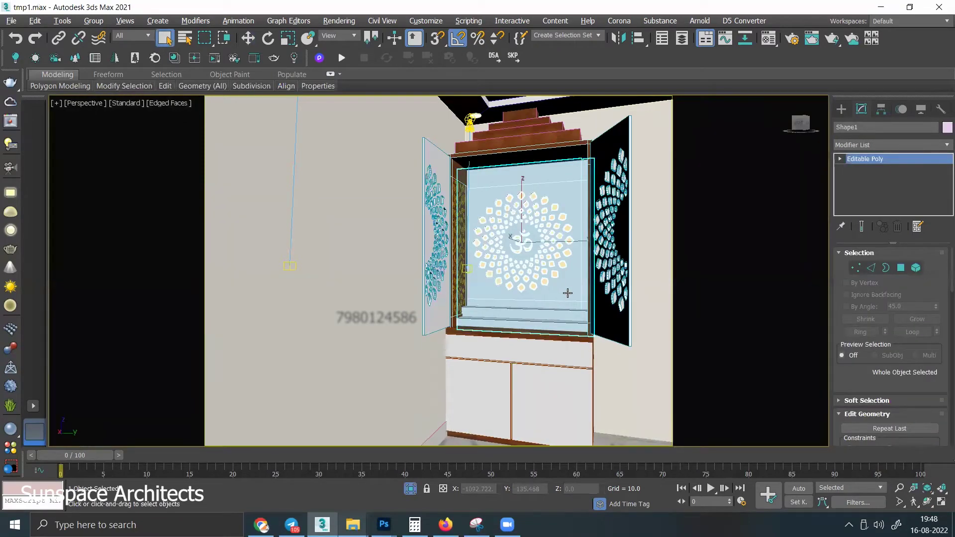
{"action": "scroll", "coordinate": [567, 293], "scroll_direction": "up", "scroll_amount": 3}
{"action": "mouse_move", "coordinate": [567, 238]}
{"action": "middle_mouse_down", "text": "alt"}
{"action": "mouse_move", "coordinate": [545, 253]}
{"action": "mouse_move", "coordinate": [571, 255]}
{"action": "middle_mouse_up", "text": "alt"}
{"action": "scroll", "coordinate": [572, 259], "scroll_direction": "up", "scroll_amount": 1}
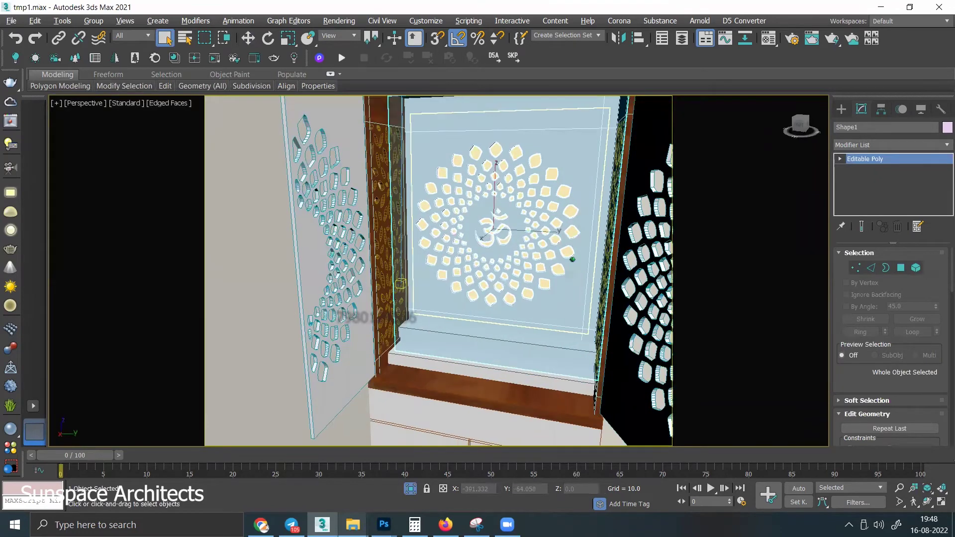
Step: Hide the Om panel to check behind it, unhide everything, and zoom out to frame the cabinet
{"action": "right_click", "coordinate": [577, 184]}
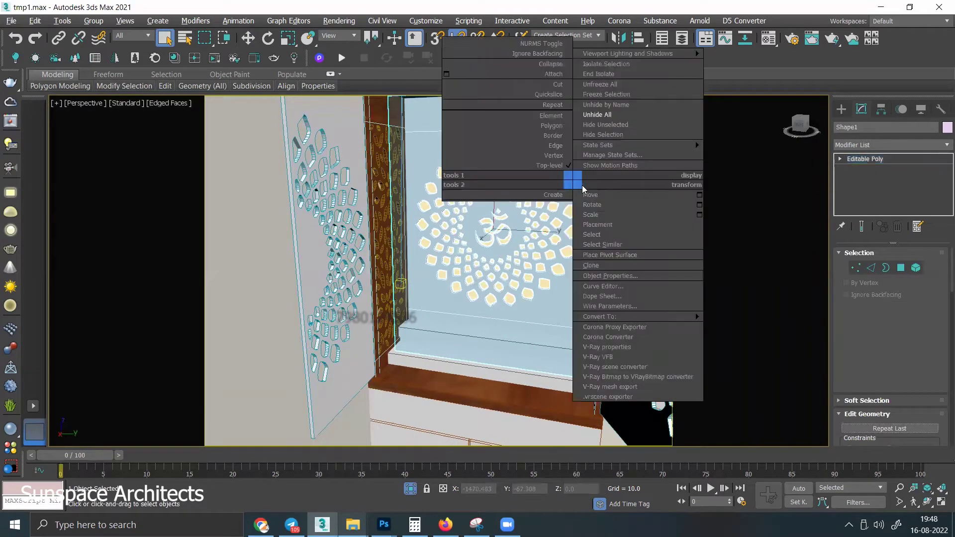
{"action": "left_click", "coordinate": [594, 141]}
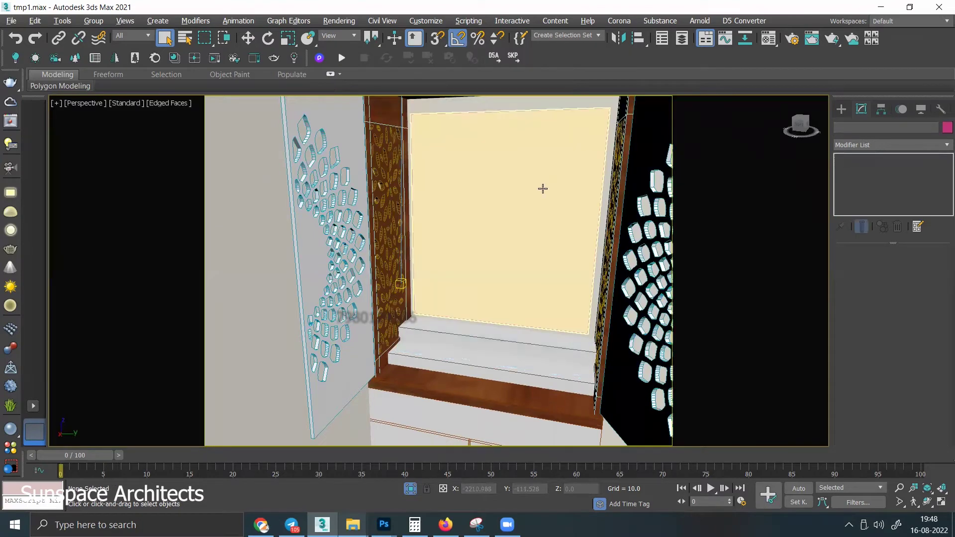
{"action": "left_click", "coordinate": [535, 190]}
{"action": "left_click", "coordinate": [489, 221]}
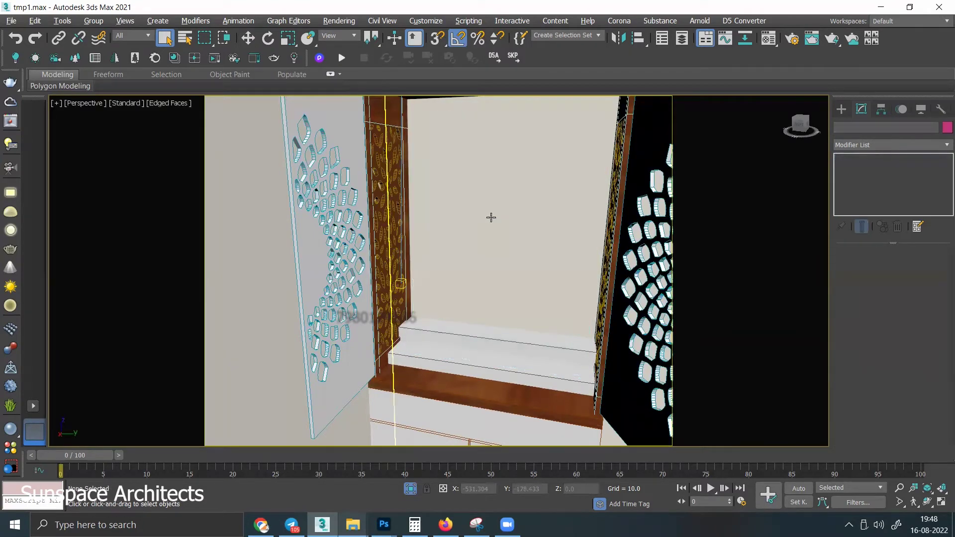
{"action": "right_click", "coordinate": [491, 215]}
{"action": "left_click", "coordinate": [518, 151]}
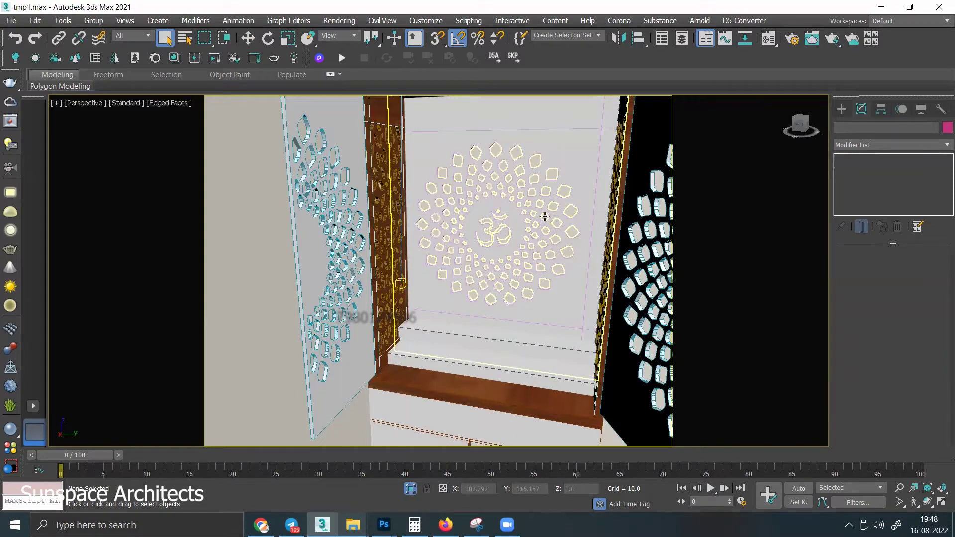
{"action": "scroll", "coordinate": [553, 289], "scroll_direction": "down", "scroll_amount": 3}
{"action": "scroll", "coordinate": [550, 271], "scroll_direction": "down", "scroll_amount": 3}
{"action": "scroll", "coordinate": [550, 279], "scroll_direction": "down", "scroll_amount": 2}
{"action": "scroll", "coordinate": [537, 257], "scroll_direction": "down", "scroll_amount": 2}
{"action": "scroll", "coordinate": [570, 249], "scroll_direction": "up", "scroll_amount": 5}
{"action": "scroll", "coordinate": [572, 250], "scroll_direction": "down", "scroll_amount": 4}
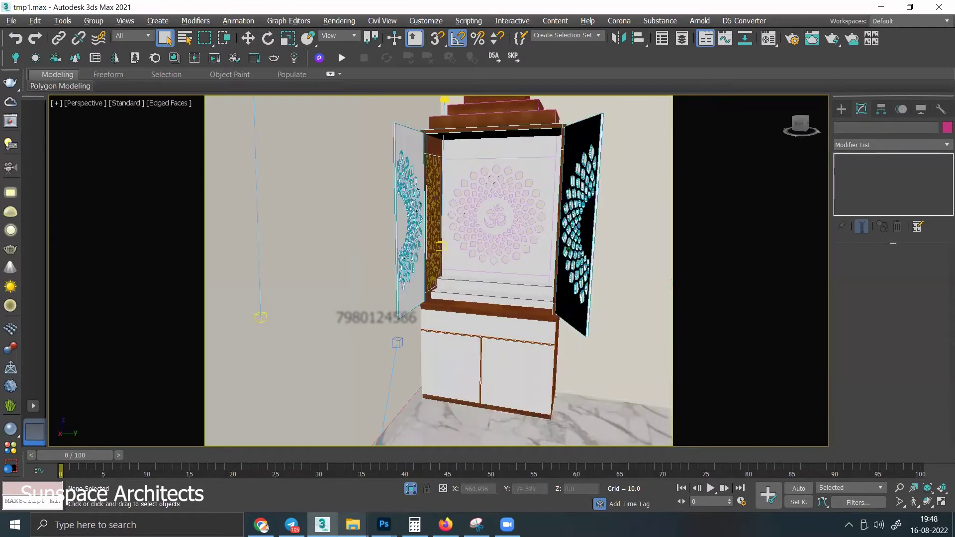
Step: Rotate both jali doors shut on their hinges
{"action": "left_click", "coordinate": [582, 251]}
{"action": "middle_click_drag", "start_coordinate": [585, 252], "coordinate": [577, 254], "text": "alt"}
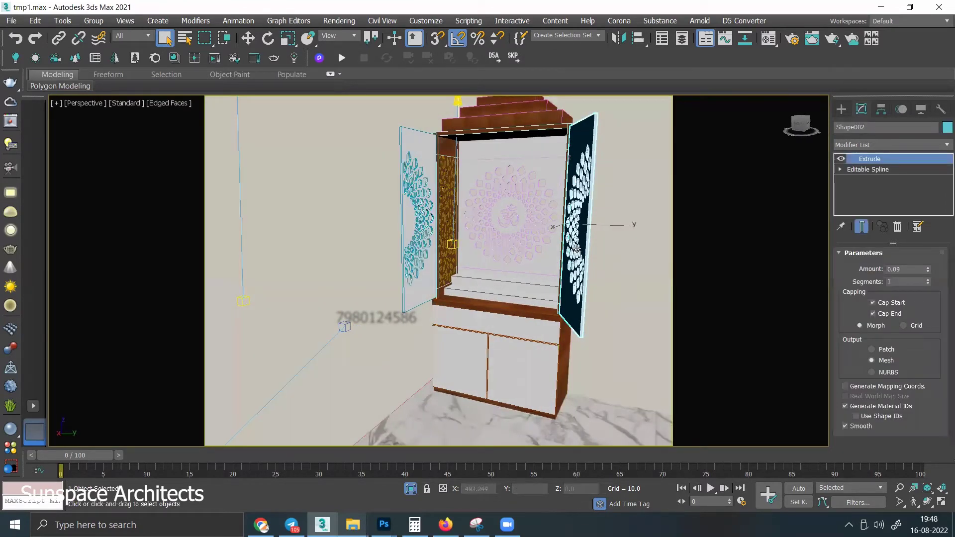
{"action": "key", "text": "e"}
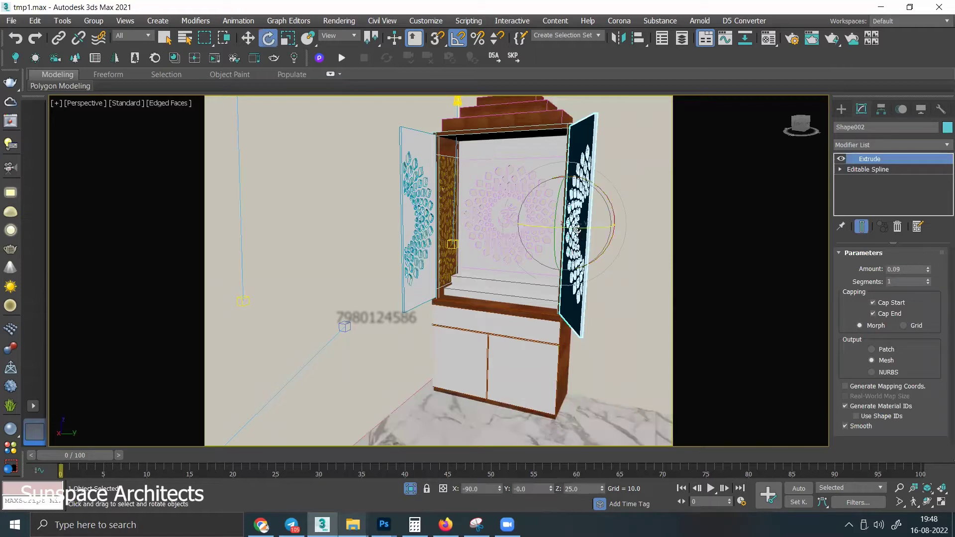
{"action": "left_click_drag", "start_coordinate": [589, 228], "coordinate": [531, 226]}
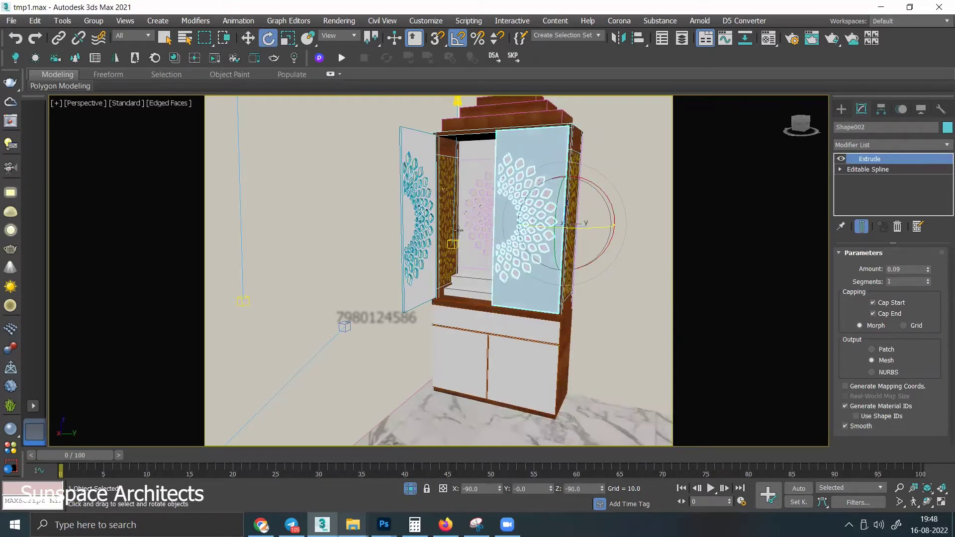
{"action": "left_click", "coordinate": [421, 228]}
{"action": "mouse_move", "coordinate": [420, 228]}
{"action": "left_mouse_down"}
{"action": "mouse_move", "coordinate": [410, 226]}
{"action": "mouse_move", "coordinate": [445, 229]}
{"action": "left_mouse_up"}
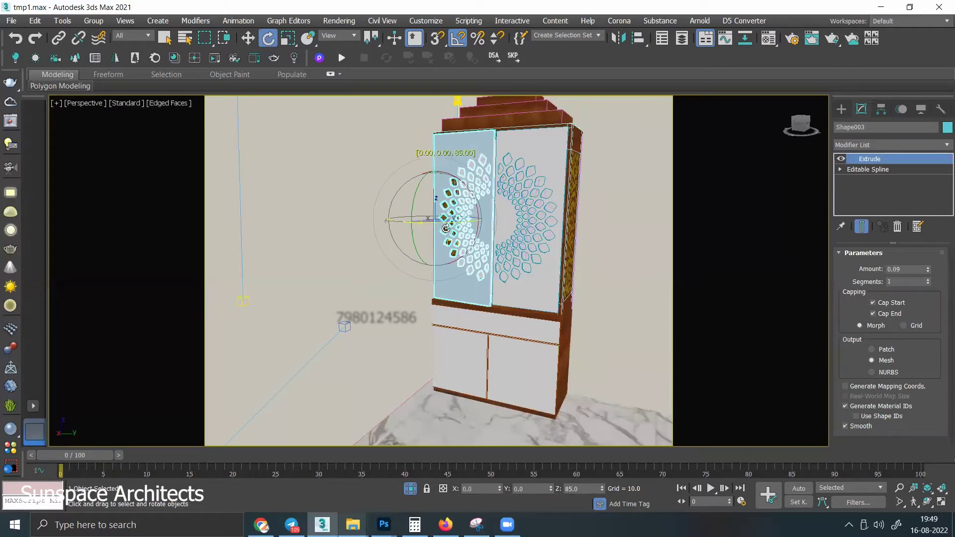
Step: Swing the right door open to 100° and the left door to about -85°
{"action": "scroll", "coordinate": [558, 220], "scroll_direction": "up", "scroll_amount": 5}
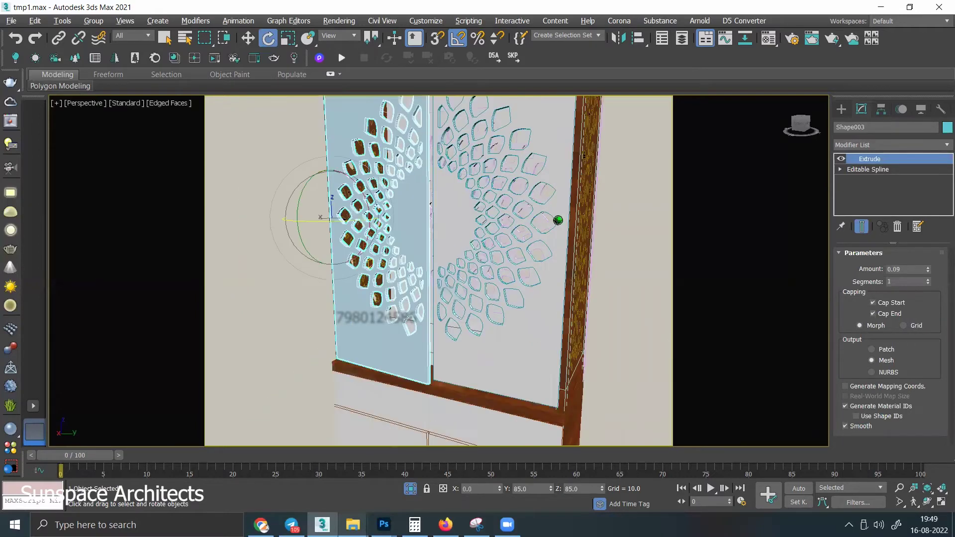
{"action": "scroll", "coordinate": [558, 220], "scroll_direction": "up", "scroll_amount": 2}
{"action": "scroll", "coordinate": [558, 224], "scroll_direction": "up", "scroll_amount": 1}
{"action": "scroll", "coordinate": [558, 229], "scroll_direction": "up", "scroll_amount": 2}
{"action": "scroll", "coordinate": [509, 234], "scroll_direction": "up", "scroll_amount": 1}
{"action": "scroll", "coordinate": [510, 234], "scroll_direction": "down", "scroll_amount": 1}
{"action": "scroll", "coordinate": [497, 234], "scroll_direction": "down", "scroll_amount": 4}
{"action": "left_click", "coordinate": [475, 237]}
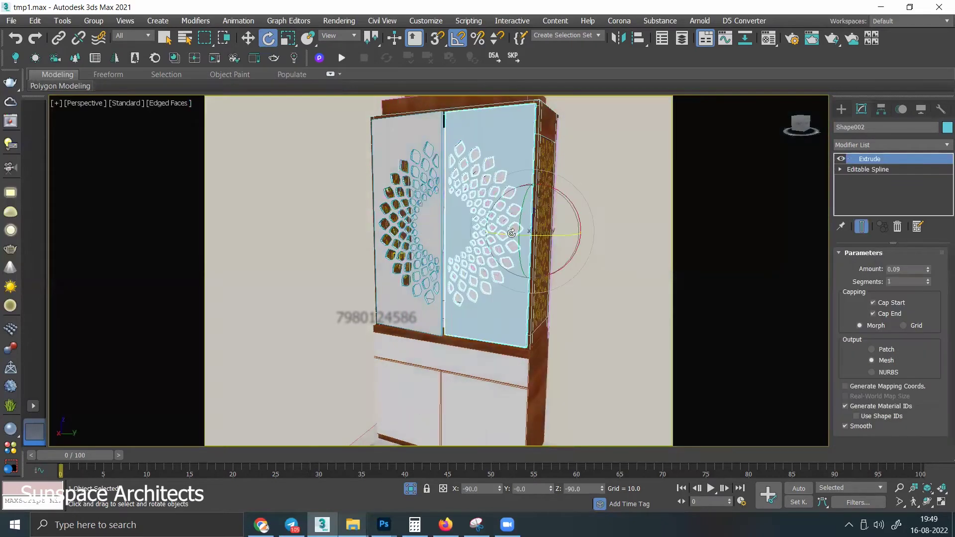
{"action": "left_click_drag", "start_coordinate": [511, 233], "coordinate": [559, 239]}
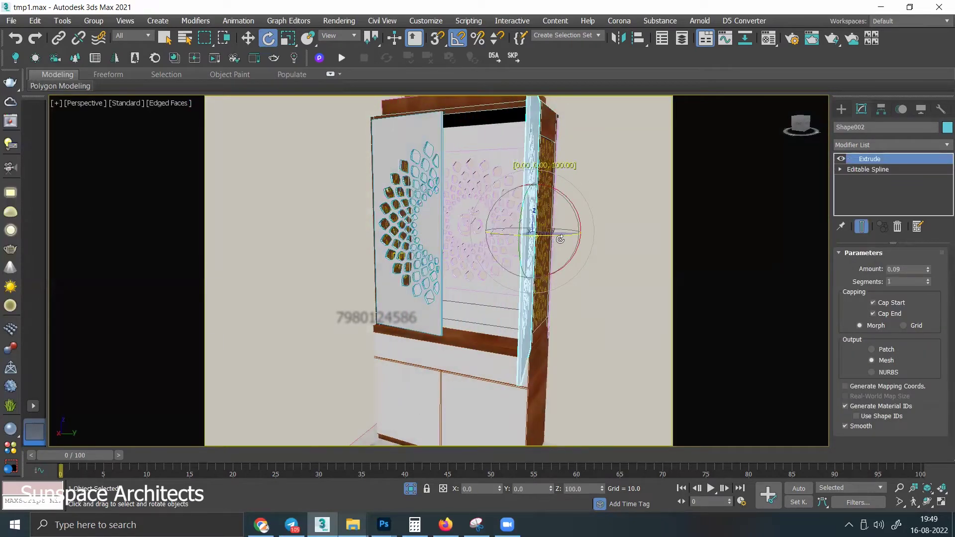
{"action": "left_click", "coordinate": [440, 230]}
{"action": "left_click_drag", "start_coordinate": [407, 230], "coordinate": [362, 230]}
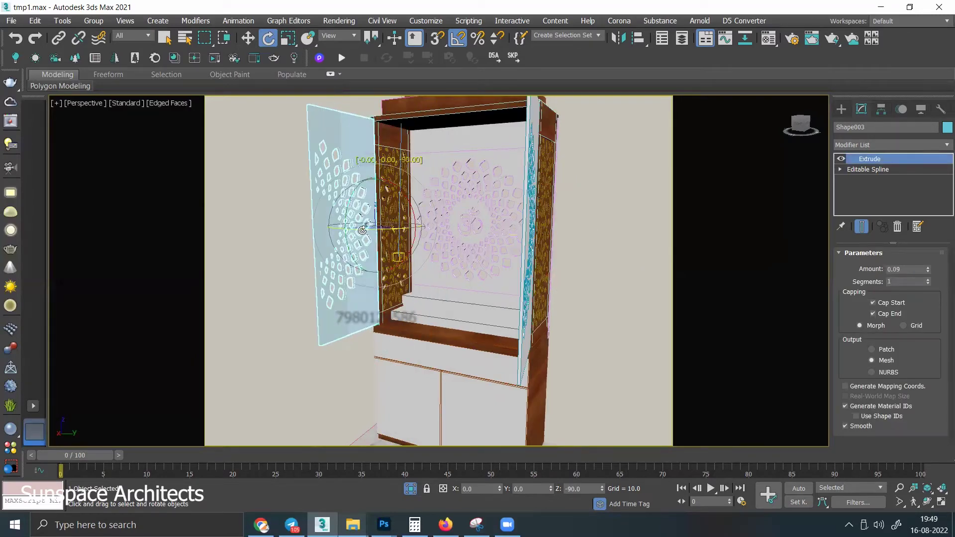
Step: Switch the viewport to the VRayCam002 camera view
{"action": "left_click", "coordinate": [480, 224]}
{"action": "middle_click_drag", "start_coordinate": [480, 225], "coordinate": [490, 224], "text": "alt"}
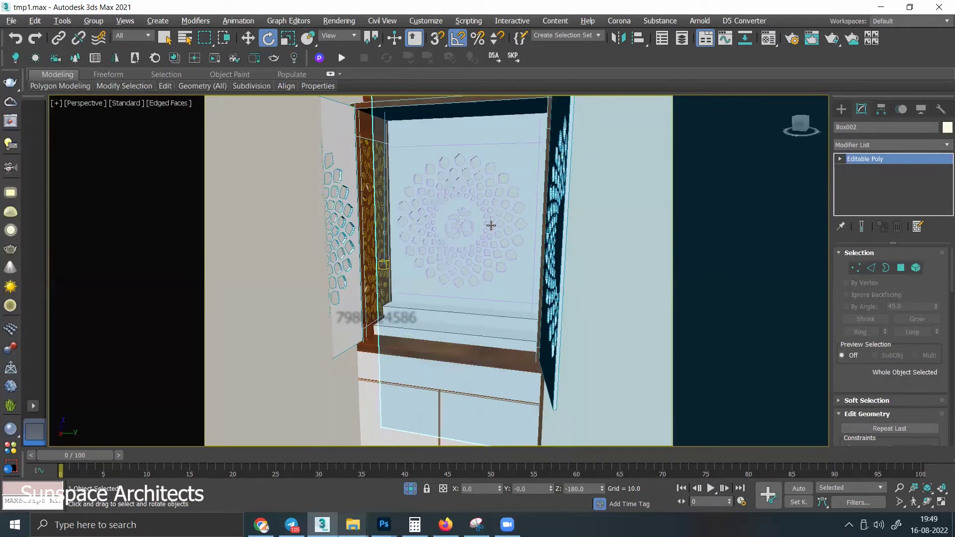
{"action": "key", "text": "c"}
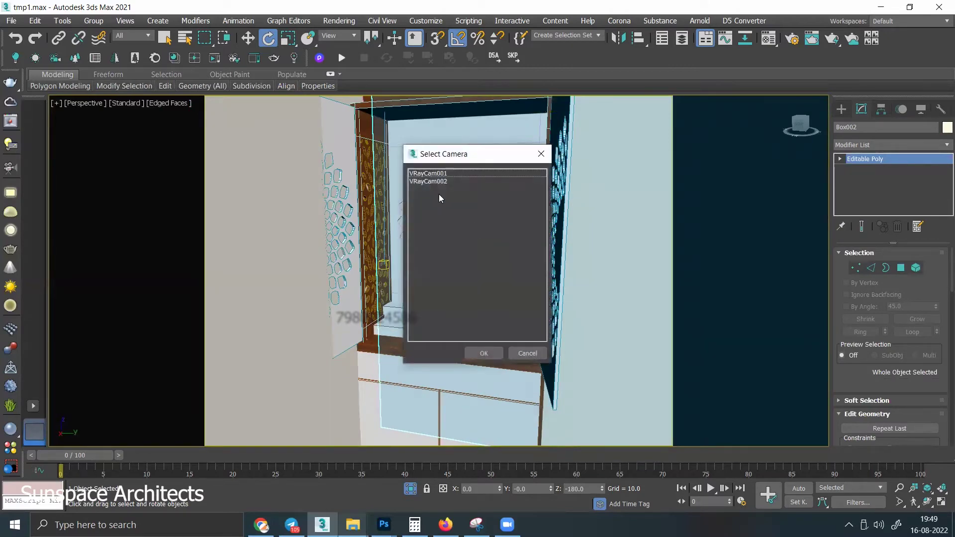
{"action": "double_click", "coordinate": [434, 174]}
{"action": "key", "text": "c"}
{"action": "left_click", "coordinate": [436, 181]}
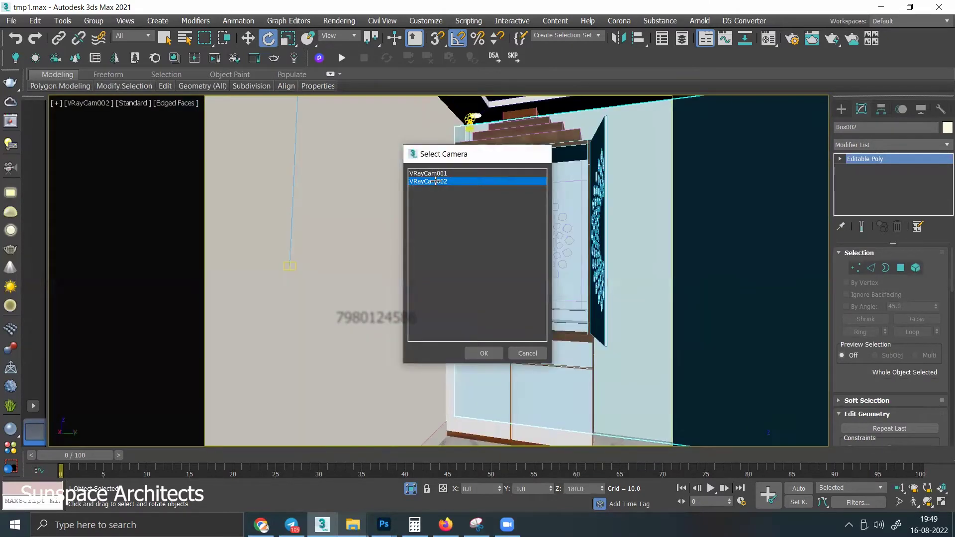
{"action": "key", "text": "Return"}
Step: Render the VRayCam002 view in the V-Ray Frame Buffer, then close it
{"action": "key", "text": "shift+q"}
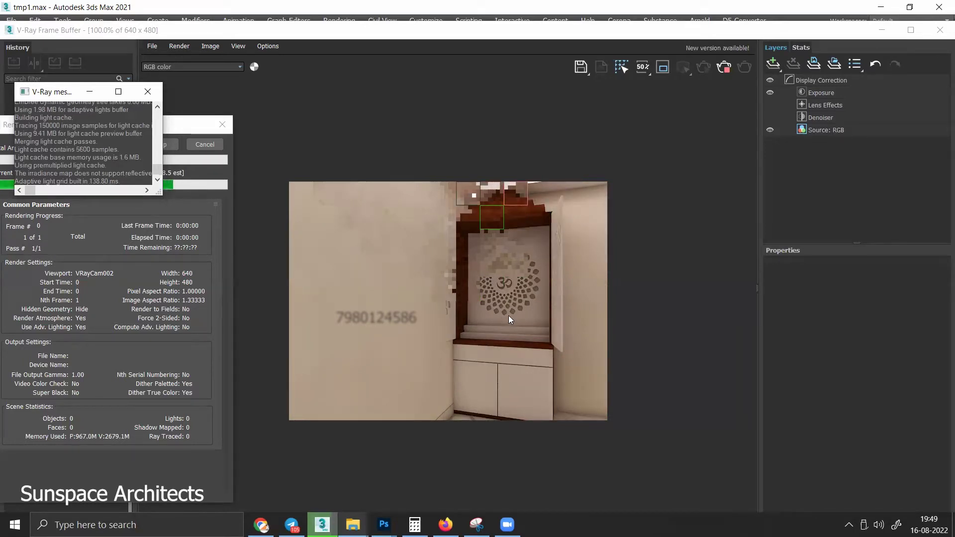
{"action": "scroll", "coordinate": [508, 316], "scroll_direction": "up", "scroll_amount": 1}
{"action": "scroll", "coordinate": [520, 311], "scroll_direction": "down", "scroll_amount": 1}
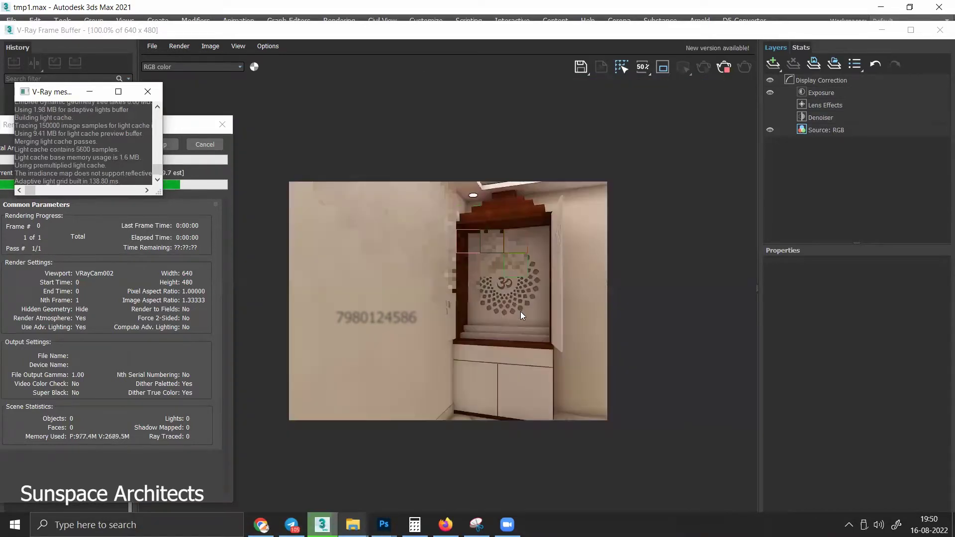
{"action": "left_click", "coordinate": [940, 31]}
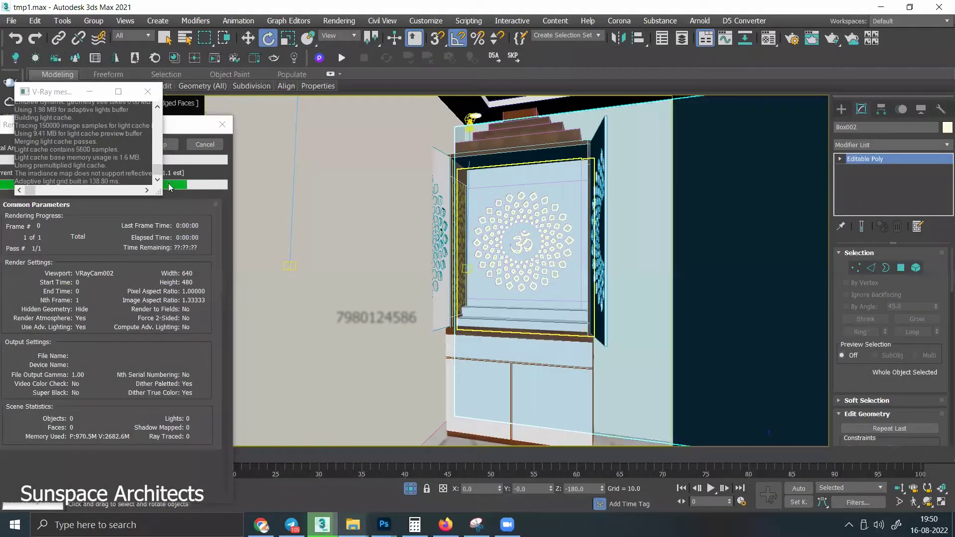
Step: Draw a thin flat Standard Primitives box over the cabinet's back panel
{"action": "left_click", "coordinate": [526, 199]}
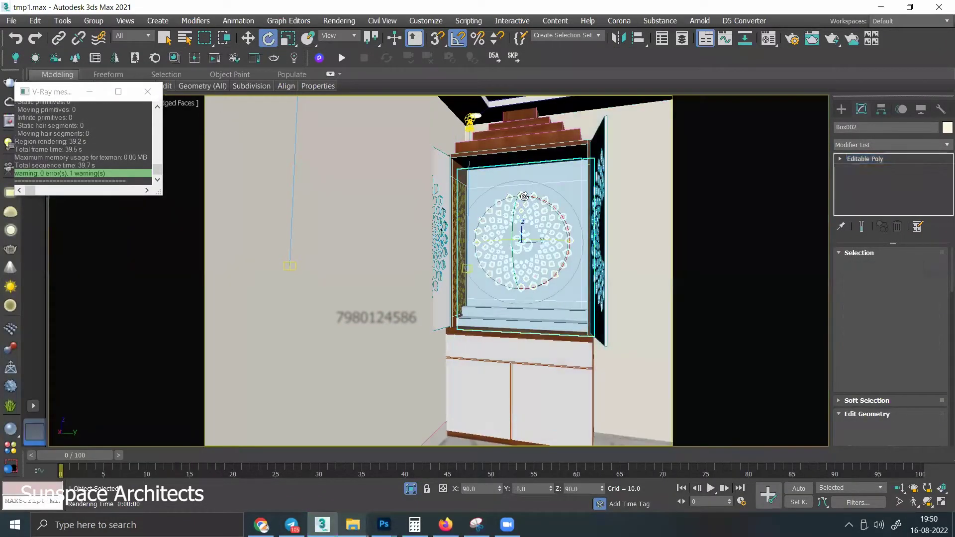
{"action": "right_click", "coordinate": [526, 199]}
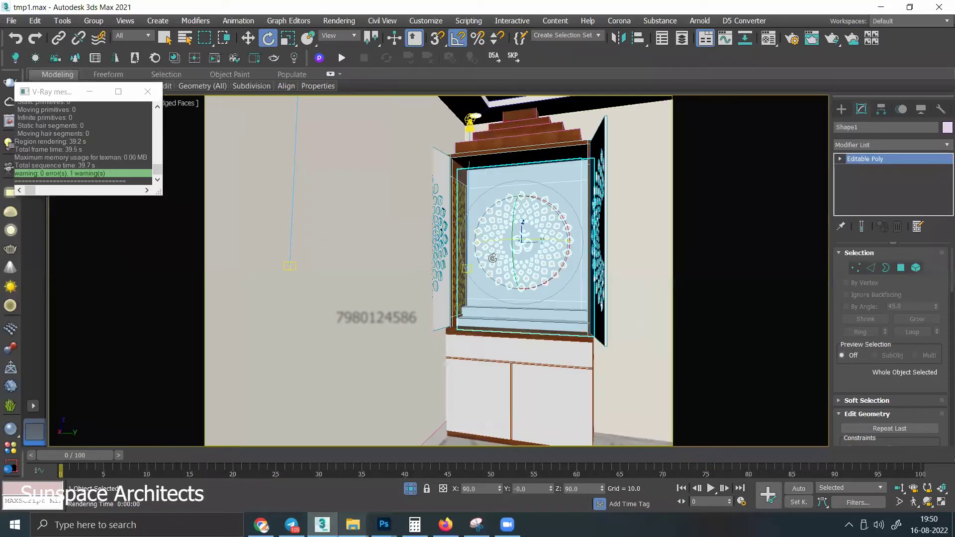
{"action": "left_click", "coordinate": [841, 109]}
{"action": "left_click", "coordinate": [864, 181]}
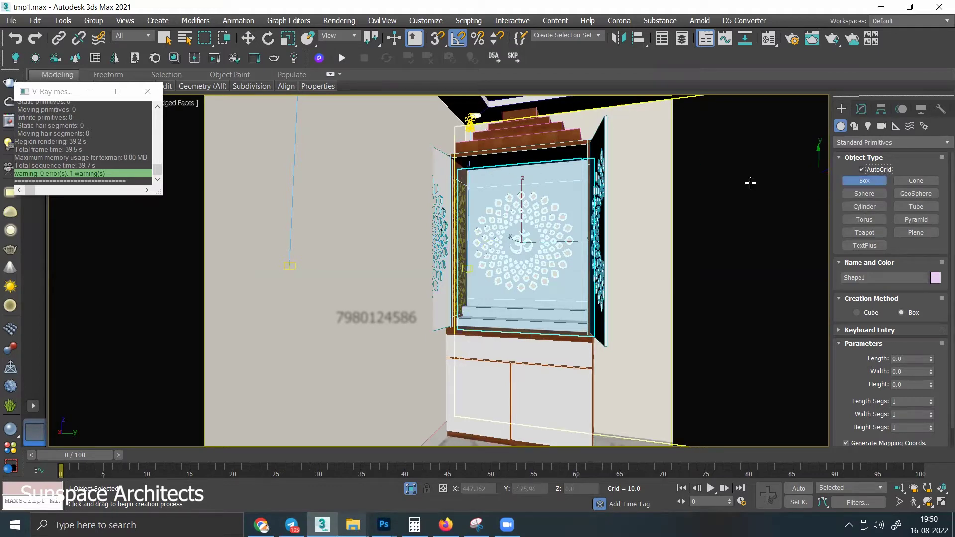
{"action": "left_click_drag", "start_coordinate": [470, 162], "coordinate": [588, 310]}
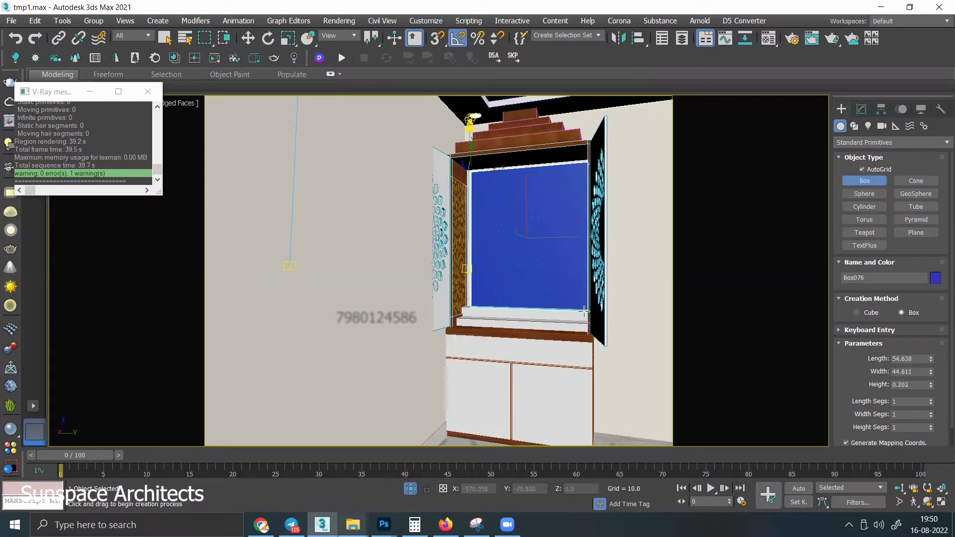
{"action": "left_click", "coordinate": [550, 293]}
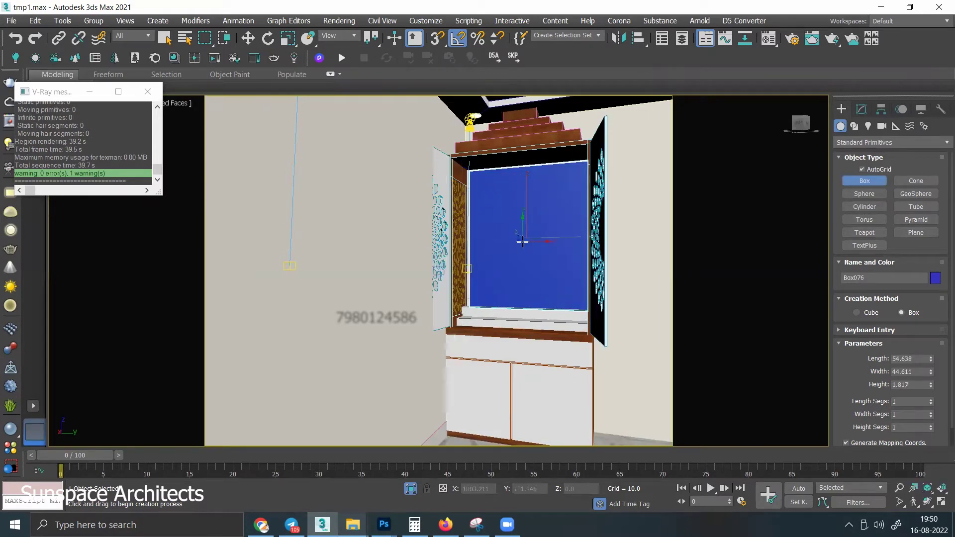
Step: Nudge the new box along Y and add the side frame strip to the selection
{"action": "scroll", "coordinate": [522, 240], "scroll_direction": "up", "scroll_amount": 5}
{"action": "key", "text": "w"}
{"action": "left_click_drag", "start_coordinate": [563, 233], "coordinate": [558, 230]}
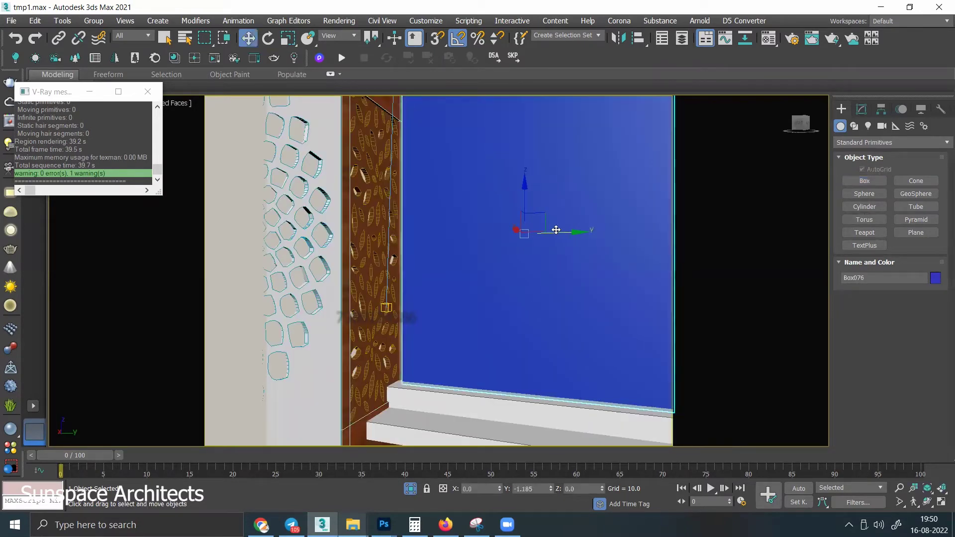
{"action": "mouse_move", "coordinate": [558, 230]}
{"action": "middle_mouse_down", "text": "alt"}
{"action": "mouse_move", "coordinate": [582, 273]}
{"action": "mouse_move", "coordinate": [565, 294]}
{"action": "mouse_move", "coordinate": [599, 273]}
{"action": "mouse_move", "coordinate": [546, 295]}
{"action": "mouse_move", "coordinate": [596, 246]}
{"action": "mouse_move", "coordinate": [500, 405]}
{"action": "mouse_move", "coordinate": [533, 352]}
{"action": "mouse_move", "coordinate": [580, 331]}
{"action": "middle_mouse_up", "text": "alt"}
{"action": "left_click", "coordinate": [584, 320], "text": "ctrl"}
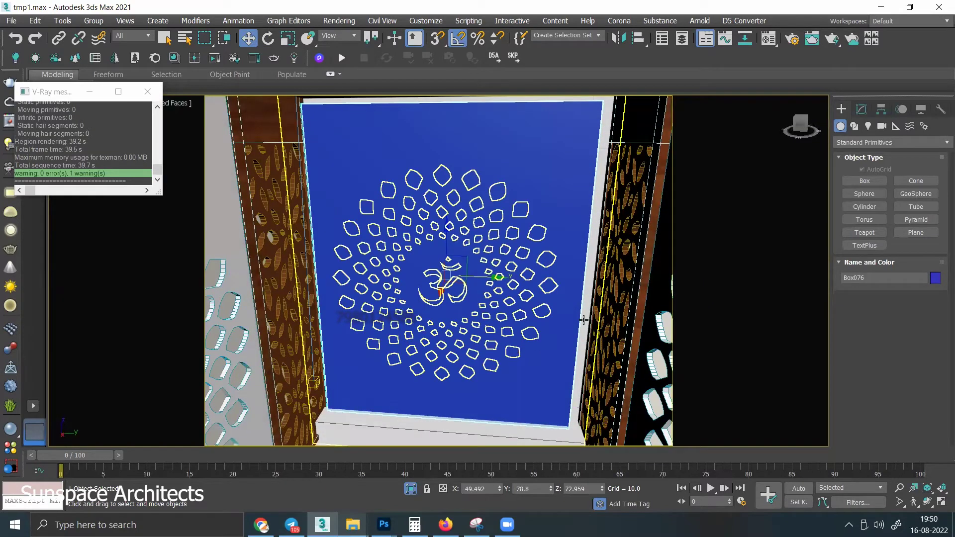
Step: Isolate the back box and side strip, then scale them thinner along X to 63%
{"action": "left_click", "coordinate": [417, 492]}
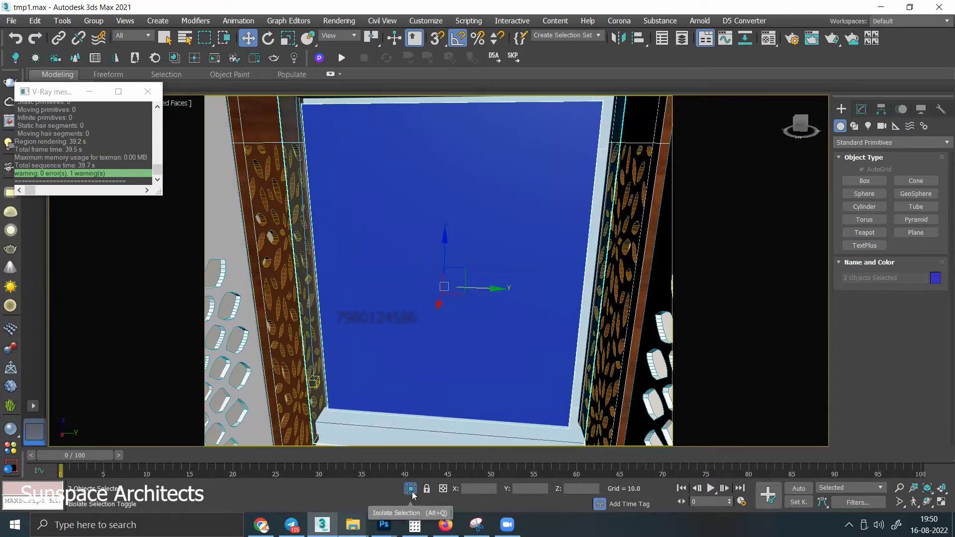
{"action": "left_click", "coordinate": [451, 262]}
{"action": "scroll", "coordinate": [451, 262], "scroll_direction": "up", "scroll_amount": 5}
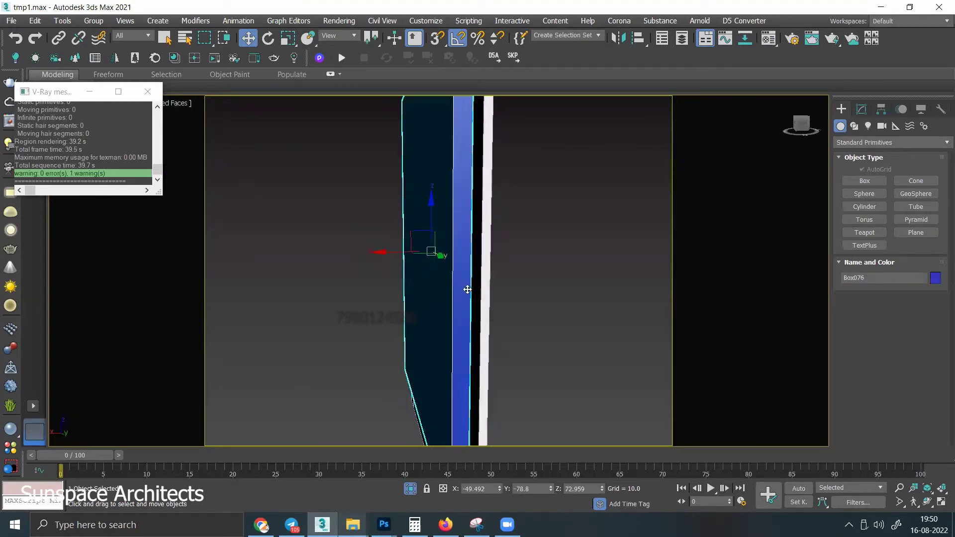
{"action": "key", "text": "r"}
{"action": "left_click", "coordinate": [454, 262], "text": "ctrl"}
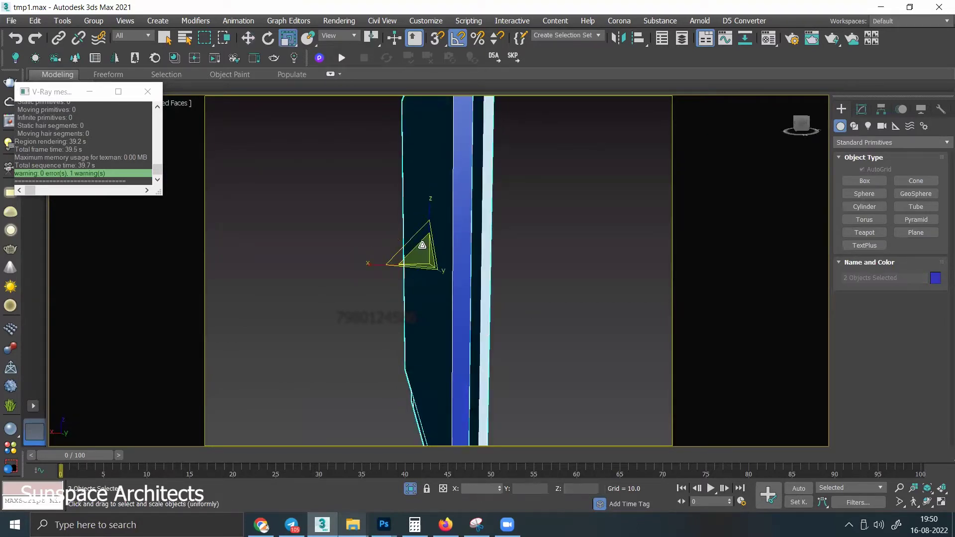
{"action": "left_click_drag", "start_coordinate": [373, 264], "coordinate": [436, 264]}
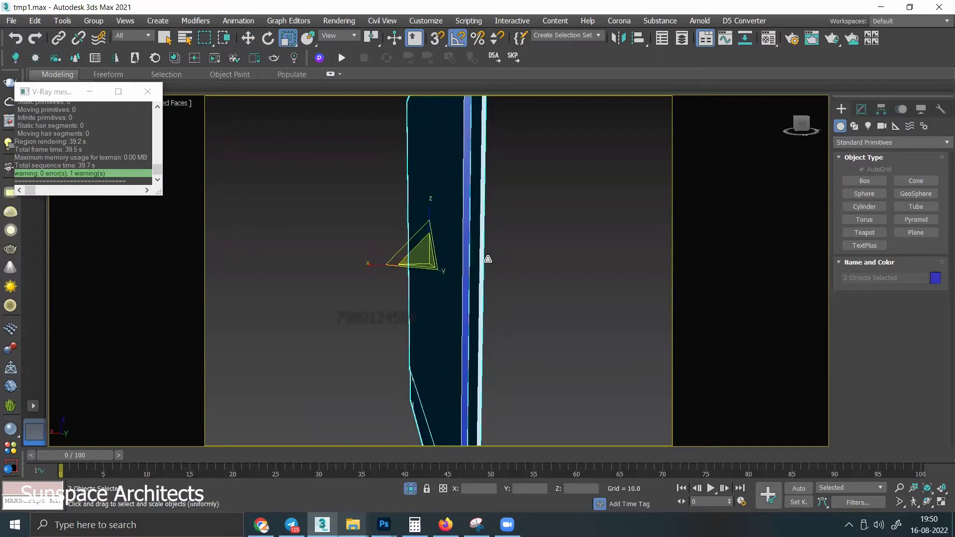
{"action": "key", "text": "ctrl+z"}
{"action": "key", "text": "ctrl+z"}
{"action": "mouse_move", "coordinate": [374, 250]}
{"action": "left_mouse_down"}
{"action": "mouse_move", "coordinate": [426, 248]}
{"action": "mouse_move", "coordinate": [414, 269]}
{"action": "left_mouse_up"}
Step: Orbit to check the box's back face and bring up the Material Editor
{"action": "key", "text": "w"}
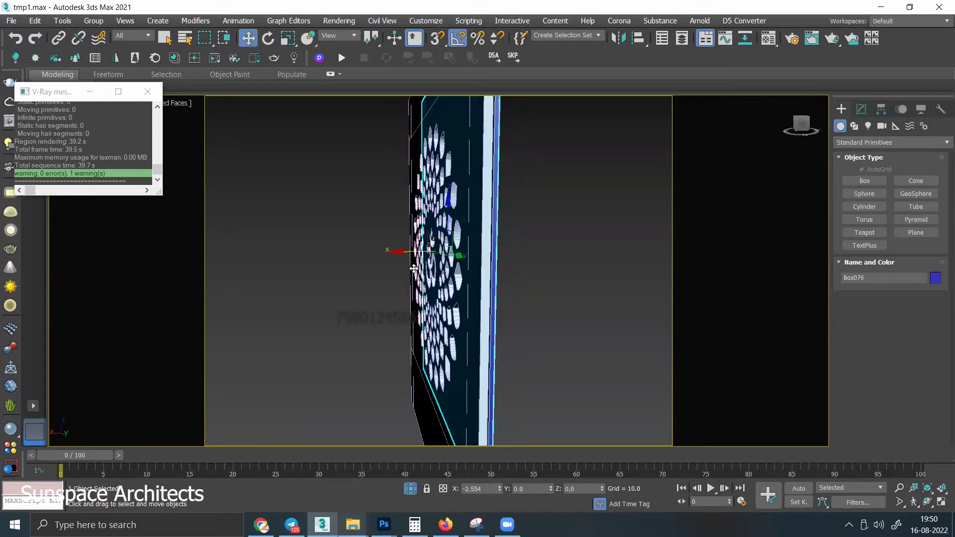
{"action": "middle_click_drag", "start_coordinate": [587, 283], "coordinate": [495, 243], "text": "alt"}
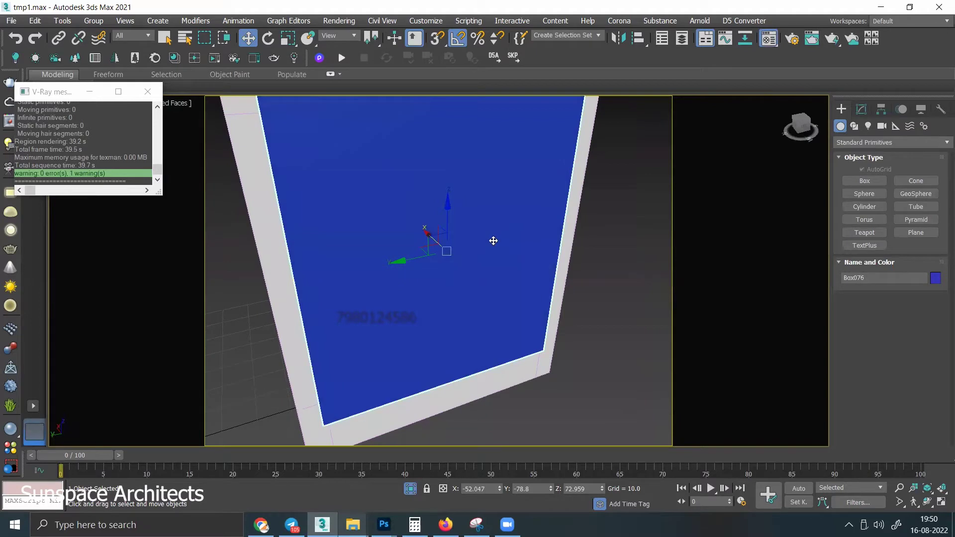
{"action": "key", "text": "m"}
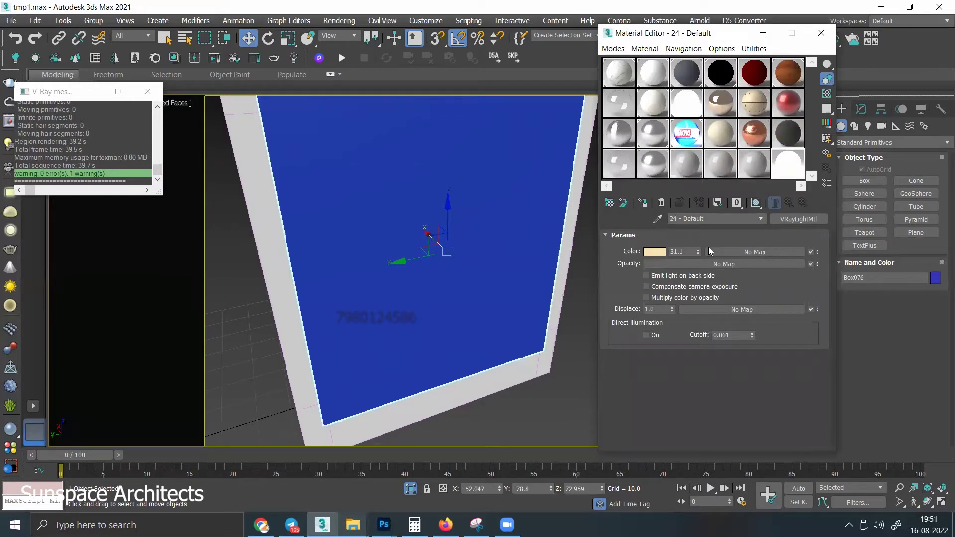
Step: Assign the 24 - Default light material to the back box and return to the camera view
{"action": "left_click", "coordinate": [645, 204]}
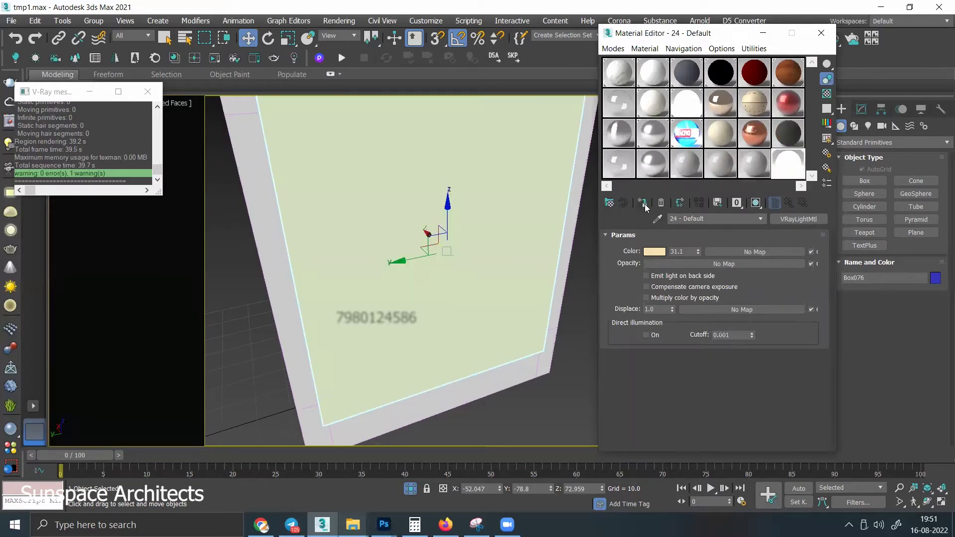
{"action": "left_click", "coordinate": [816, 34]}
{"action": "key", "text": "c"}
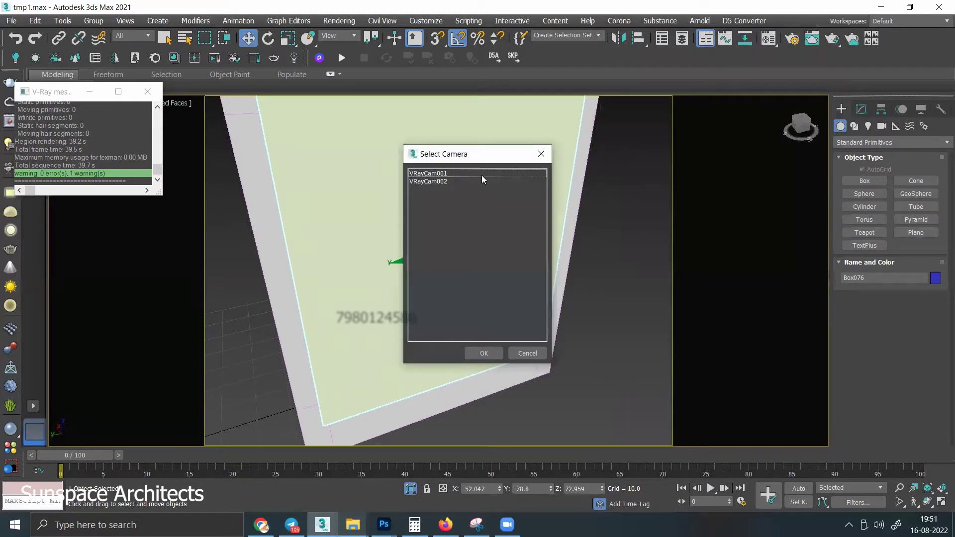
{"action": "double_click", "coordinate": [447, 177]}
{"action": "key", "text": "c"}
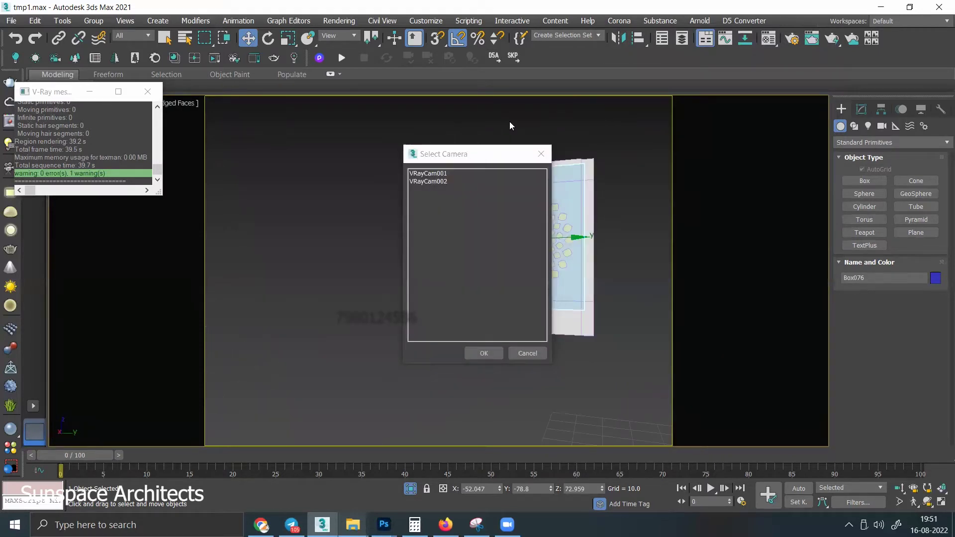
{"action": "left_click", "coordinate": [541, 153]}
Step: Unhide all objects and render the camera view, finishing in about 29.6 s
{"action": "right_click", "coordinate": [556, 132]}
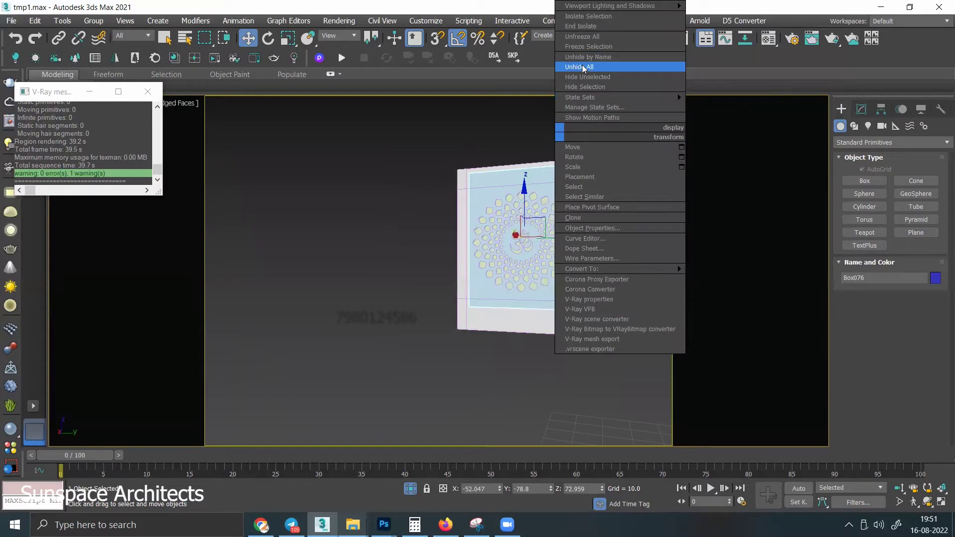
{"action": "left_click", "coordinate": [584, 68]}
{"action": "key", "text": "shift+q"}
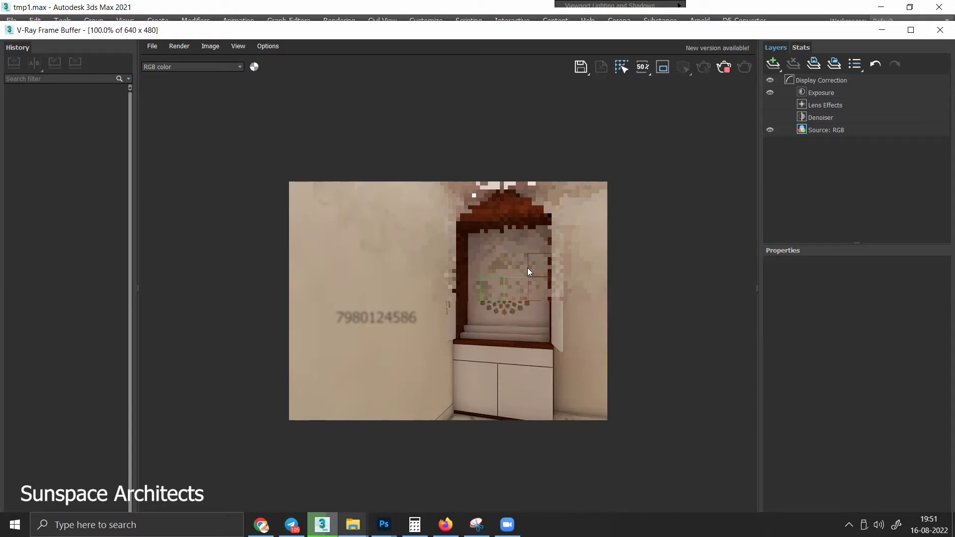
{"action": "left_click", "coordinate": [939, 30]}
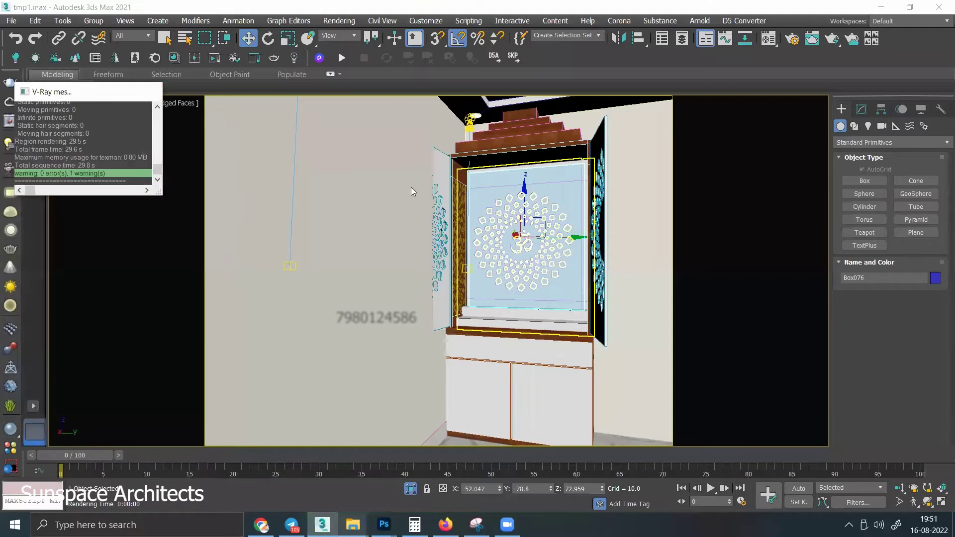
Step: In Perspective, nudge Box076 slightly along X to sit just behind the Om panel
{"action": "key", "text": "p"}
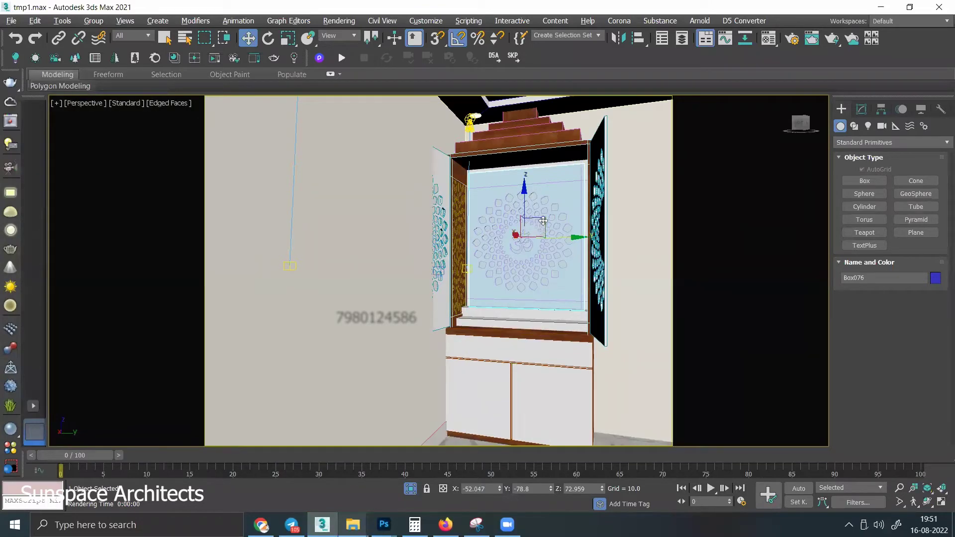
{"action": "scroll", "coordinate": [548, 227], "scroll_direction": "up", "scroll_amount": 5}
{"action": "middle_click_drag", "start_coordinate": [547, 227], "coordinate": [486, 267], "text": "alt"}
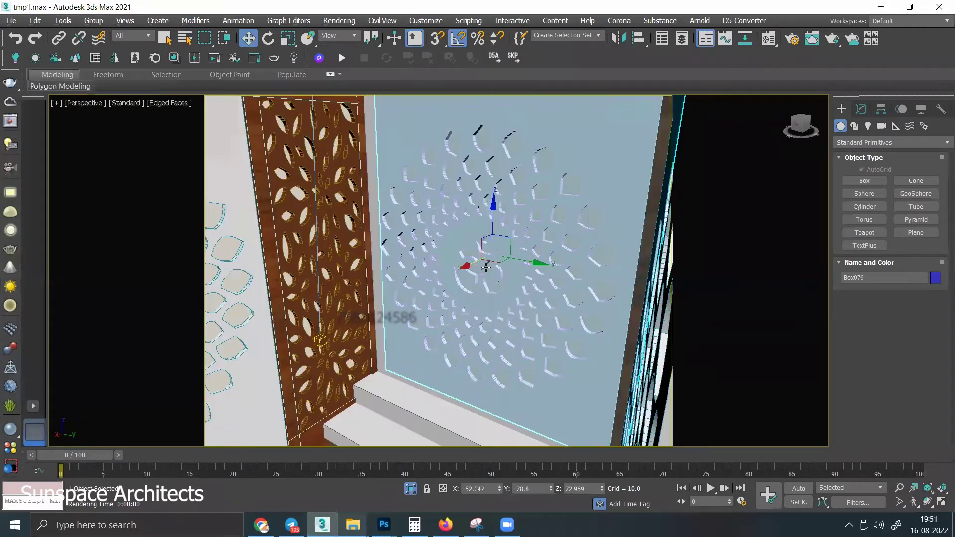
{"action": "mouse_move", "coordinate": [471, 263]}
{"action": "left_mouse_down"}
{"action": "mouse_move", "coordinate": [453, 287]}
{"action": "mouse_move", "coordinate": [469, 283]}
{"action": "left_mouse_up"}
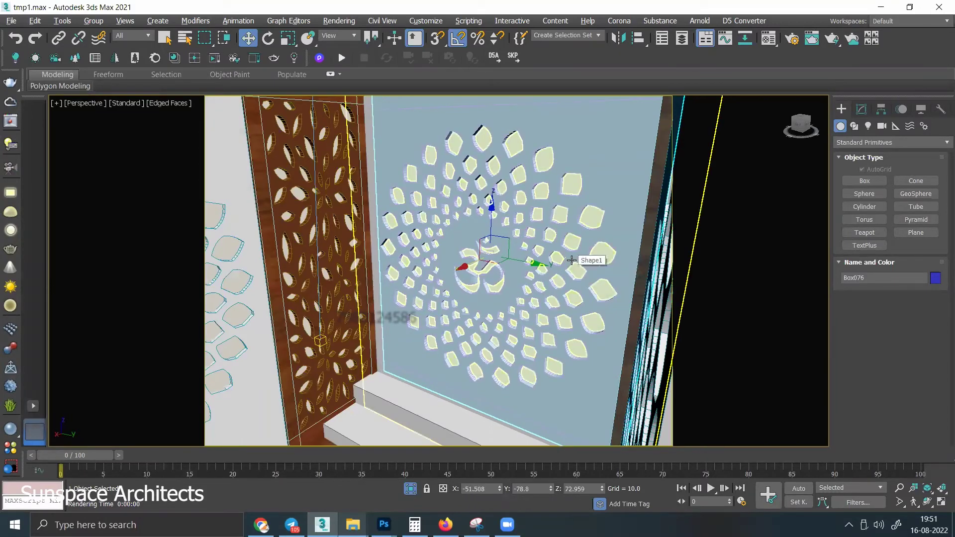
{"action": "scroll", "coordinate": [460, 155], "scroll_direction": "up", "scroll_amount": 4}
{"action": "scroll", "coordinate": [448, 142], "scroll_direction": "up", "scroll_amount": 4}
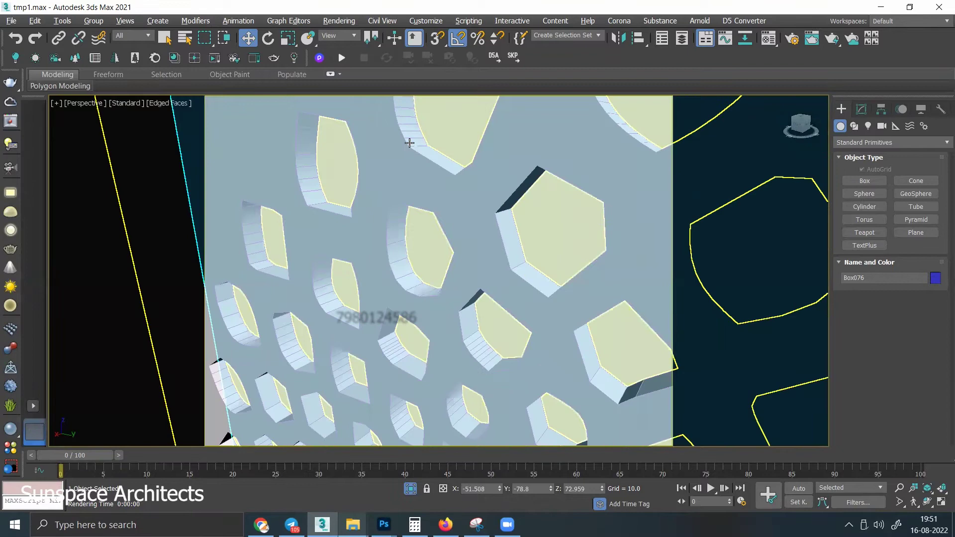
{"action": "scroll", "coordinate": [484, 204], "scroll_direction": "down", "scroll_amount": 6}
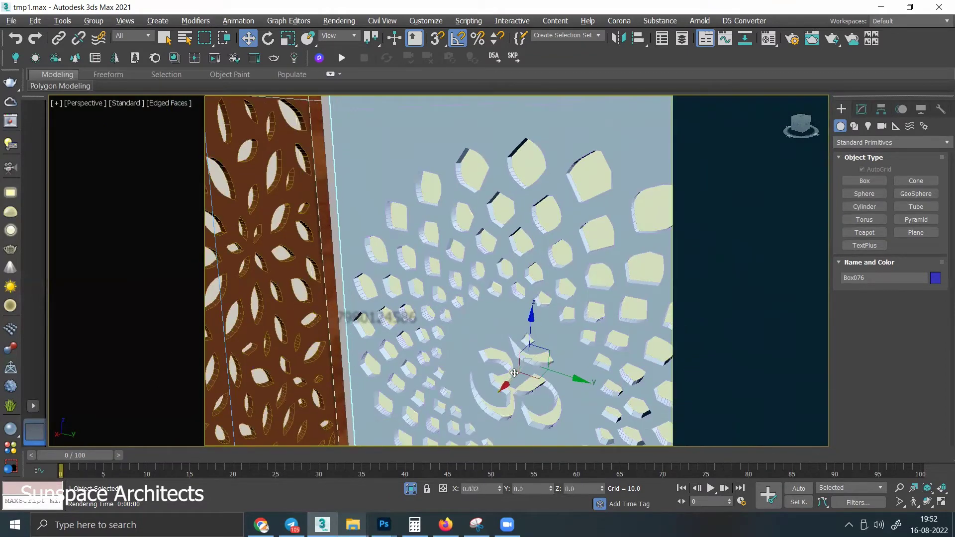
{"action": "scroll", "coordinate": [517, 374], "scroll_direction": "up", "scroll_amount": 3}
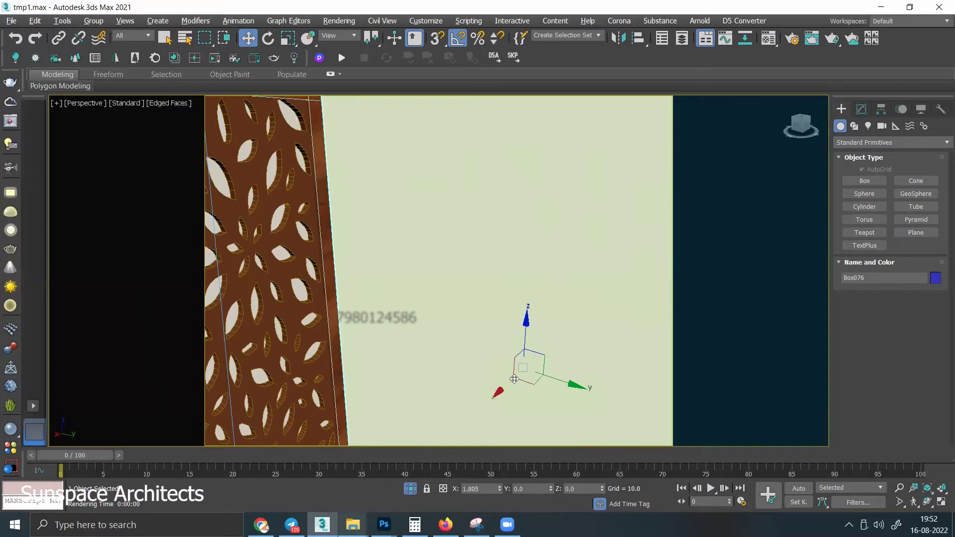
{"action": "scroll", "coordinate": [515, 378], "scroll_direction": "down", "scroll_amount": 2}
{"action": "left_click_drag", "start_coordinate": [524, 377], "coordinate": [532, 377]}
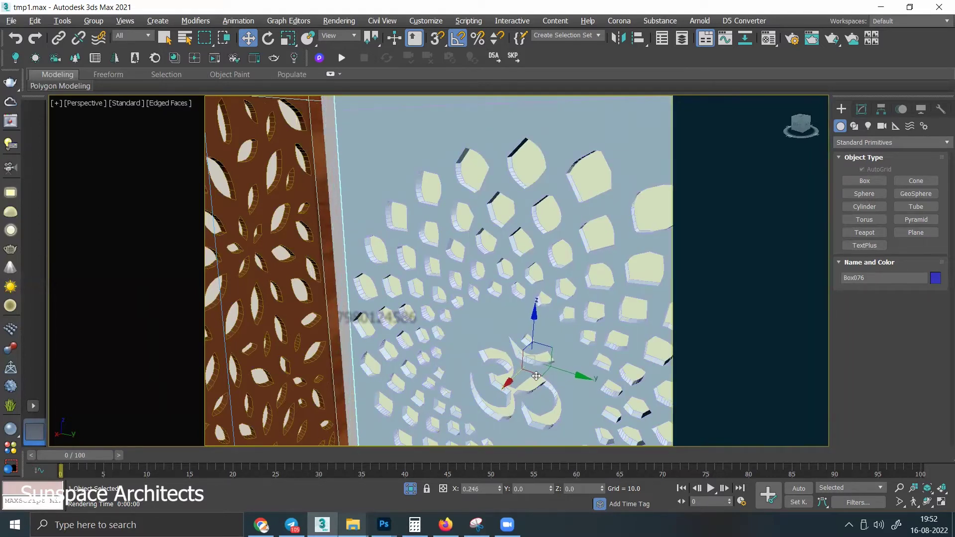
{"action": "left_click_drag", "start_coordinate": [533, 377], "coordinate": [531, 371]}
Step: From VRayCam002, rotate the left door 5° further open and render a test image (~40.7 s)
{"action": "key", "text": "c"}
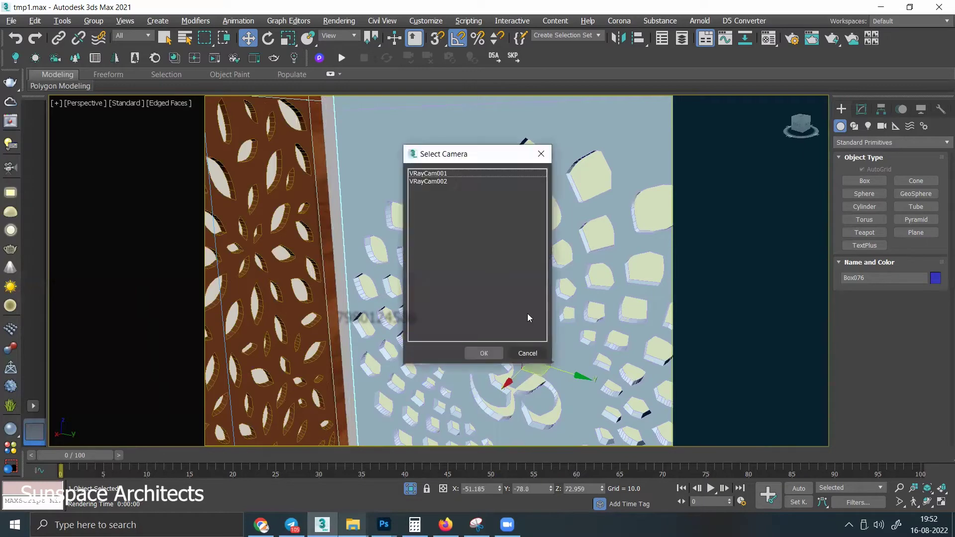
{"action": "double_click", "coordinate": [437, 181]}
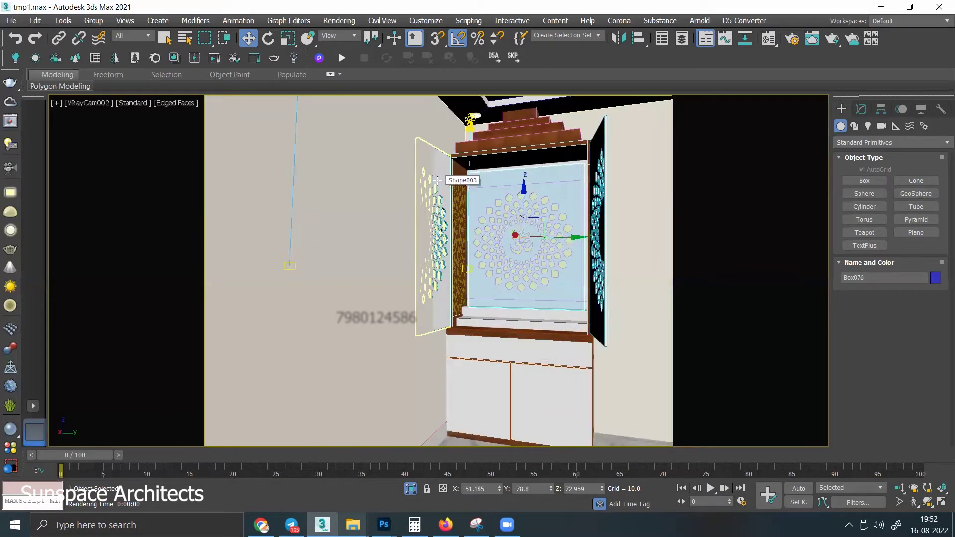
{"action": "left_click", "coordinate": [443, 235]}
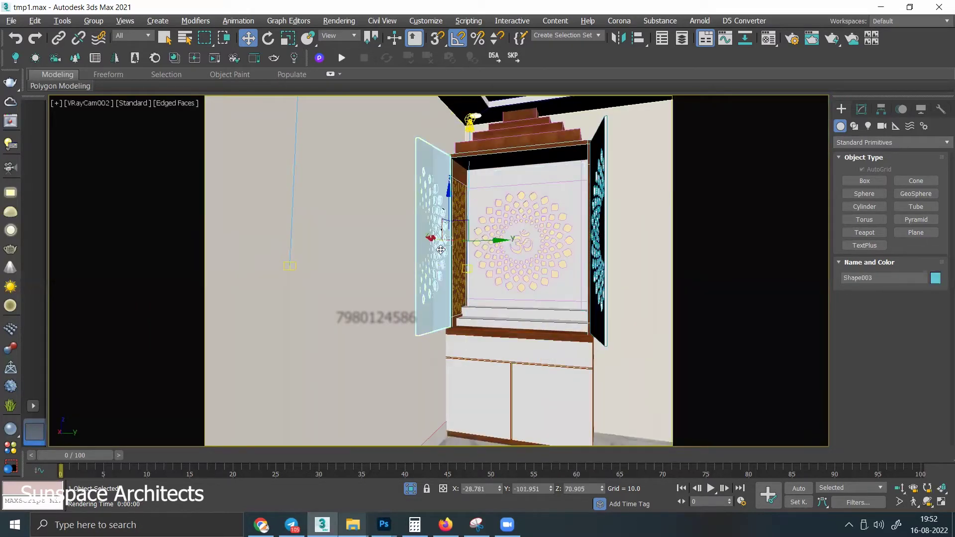
{"action": "key", "text": "e"}
{"action": "left_click_drag", "start_coordinate": [450, 241], "coordinate": [529, 239]}
{"action": "key", "text": "shift+q"}
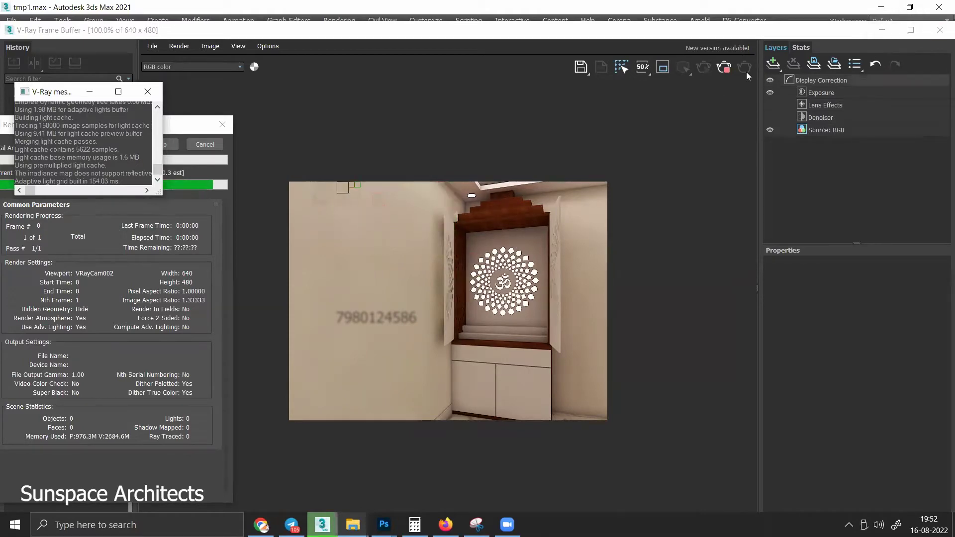
{"action": "left_click", "coordinate": [938, 33]}
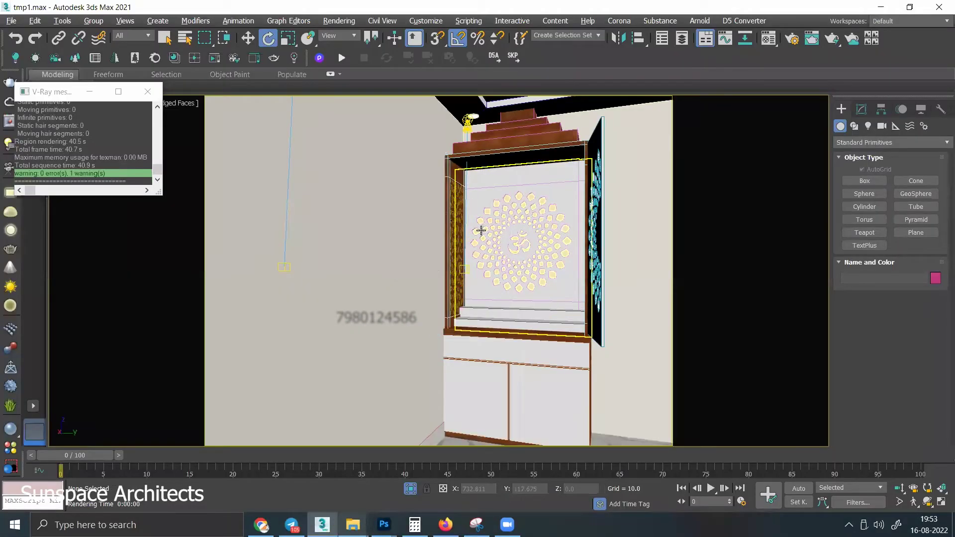
Step: Zoom and orbit onto the Om back panel, then open the Create > Lights type list for VRay
{"action": "left_click", "coordinate": [535, 229]}
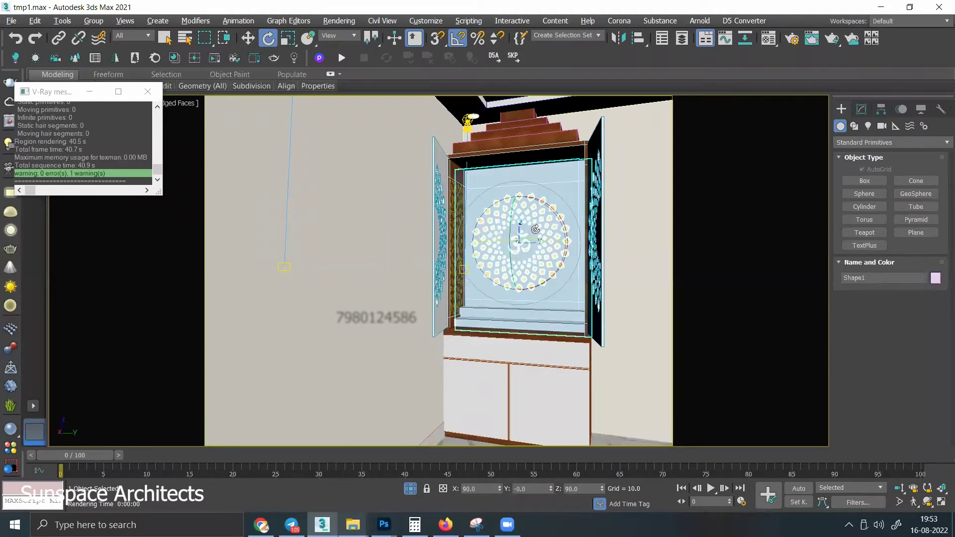
{"action": "key", "text": "ctrl+d"}
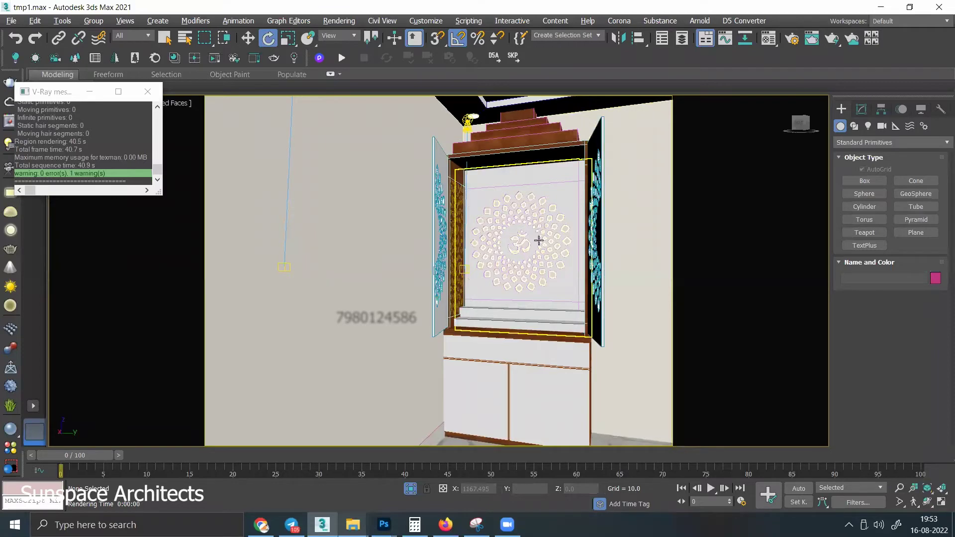
{"action": "scroll", "coordinate": [537, 238], "scroll_direction": "up", "scroll_amount": 3}
{"action": "scroll", "coordinate": [539, 231], "scroll_direction": "up", "scroll_amount": 2}
{"action": "middle_click_drag", "start_coordinate": [599, 260], "coordinate": [729, 207], "text": "alt"}
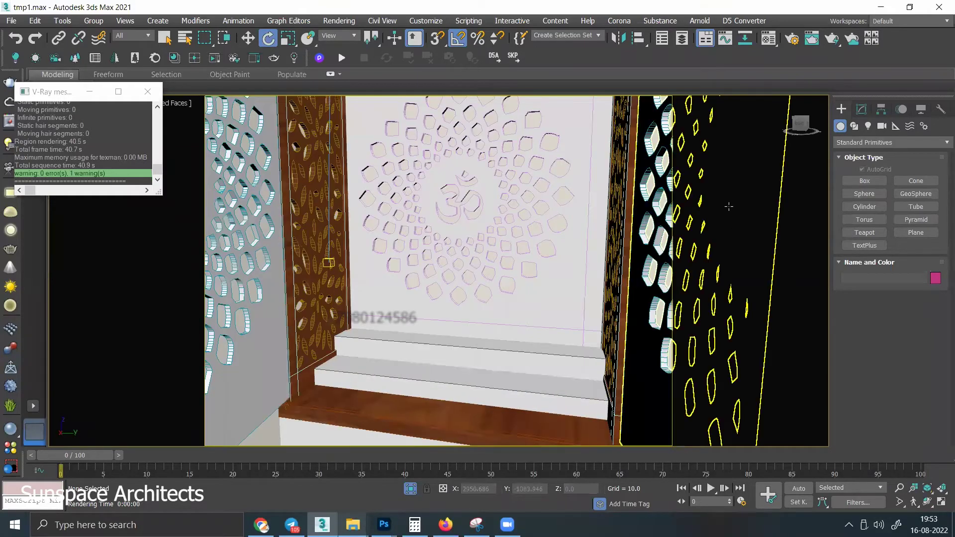
{"action": "left_click", "coordinate": [868, 126]}
{"action": "left_click", "coordinate": [856, 145]}
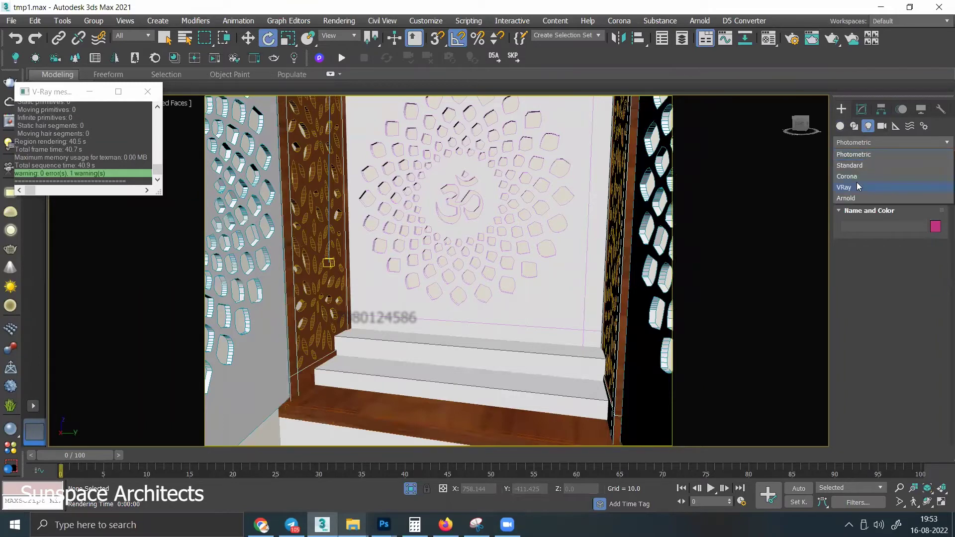
Step: Draw VRayLight011 as a plane light over the Om wall and bring up its Mirror dialog
{"action": "left_click", "coordinate": [856, 184]}
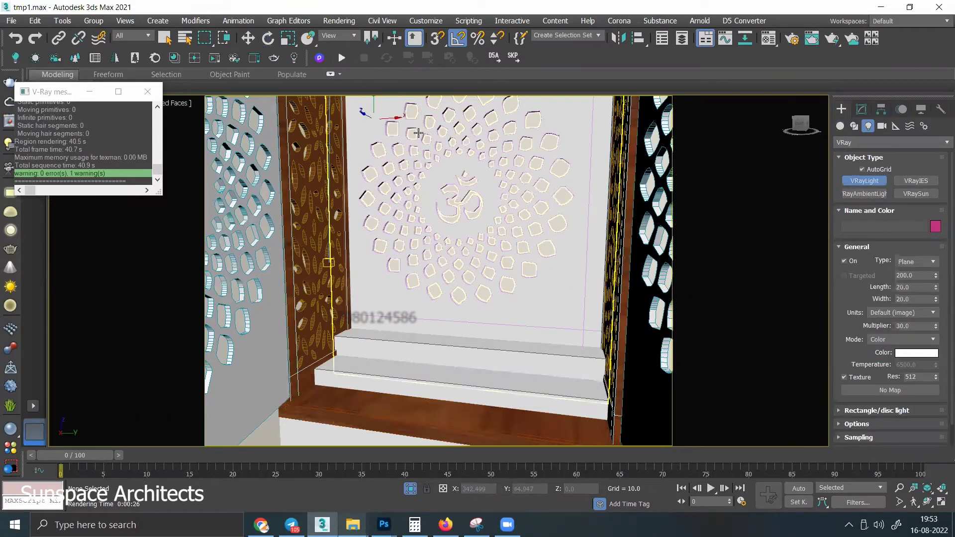
{"action": "middle_click_drag", "start_coordinate": [420, 214], "coordinate": [420, 234]}
{"action": "middle_click_drag", "start_coordinate": [363, 154], "coordinate": [358, 136], "text": "alt"}
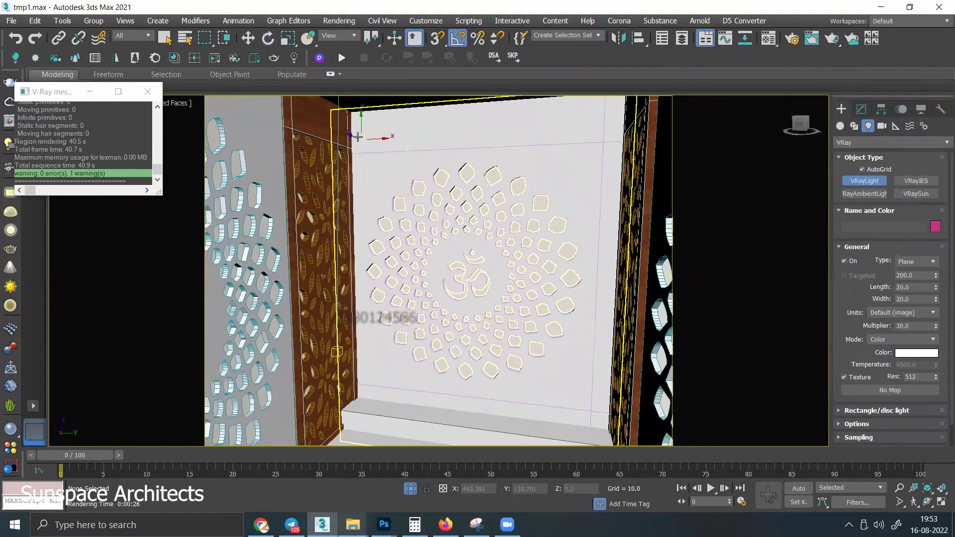
{"action": "left_click_drag", "start_coordinate": [472, 271], "coordinate": [597, 405]}
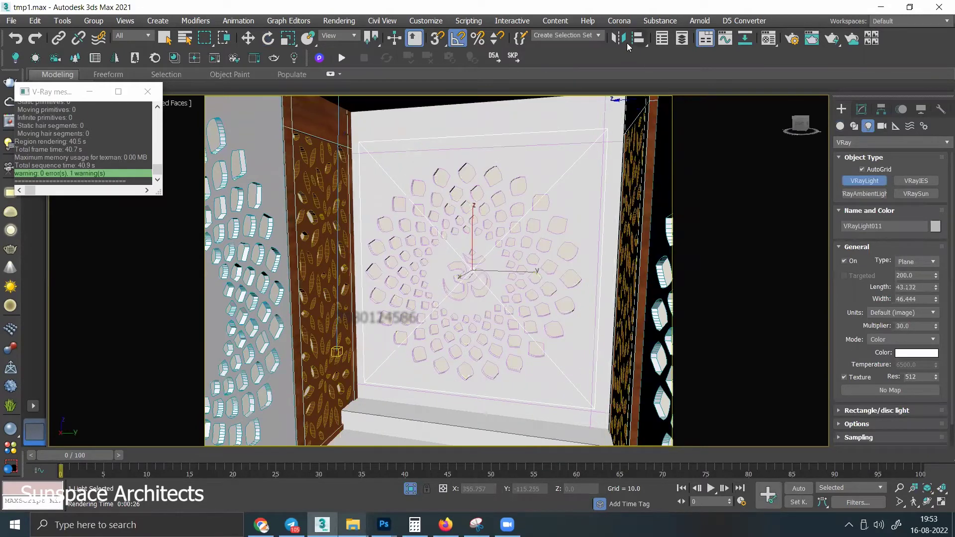
{"action": "key", "text": "e"}
{"action": "left_click", "coordinate": [618, 37]}
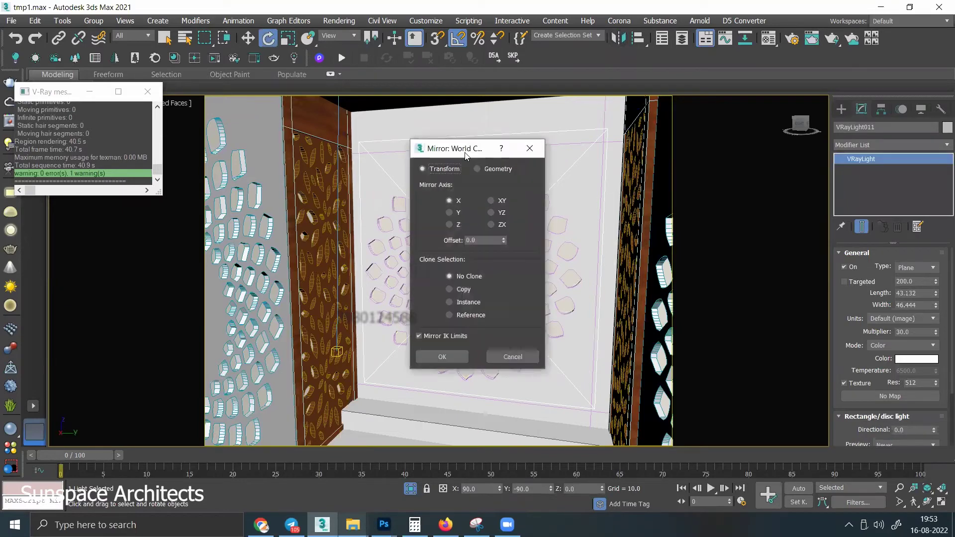
Step: Mirror VRayLight011 on X with no clone, orbit to a frontal view, and select the Om panel
{"action": "left_click", "coordinate": [539, 352]}
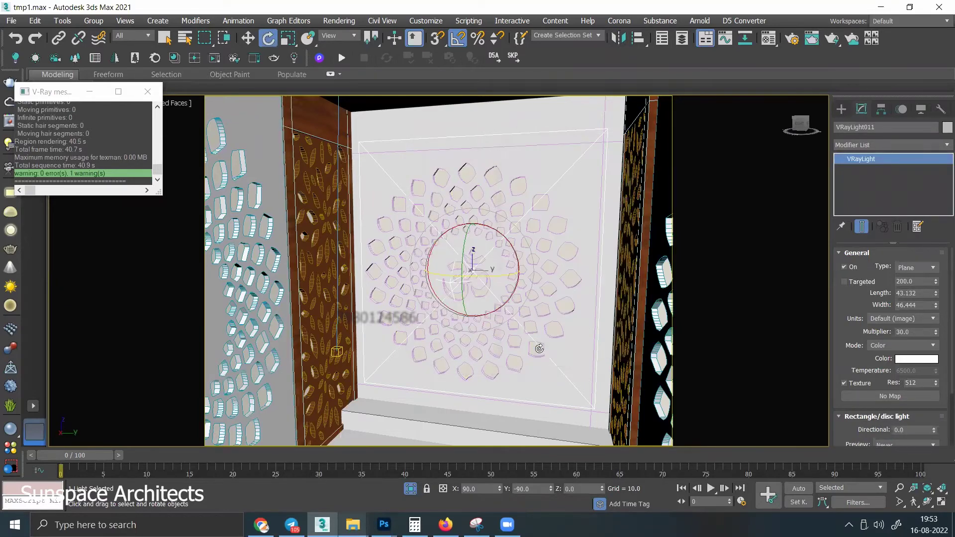
{"action": "key", "text": "w"}
{"action": "middle_click_drag", "start_coordinate": [492, 298], "coordinate": [512, 300], "text": "alt"}
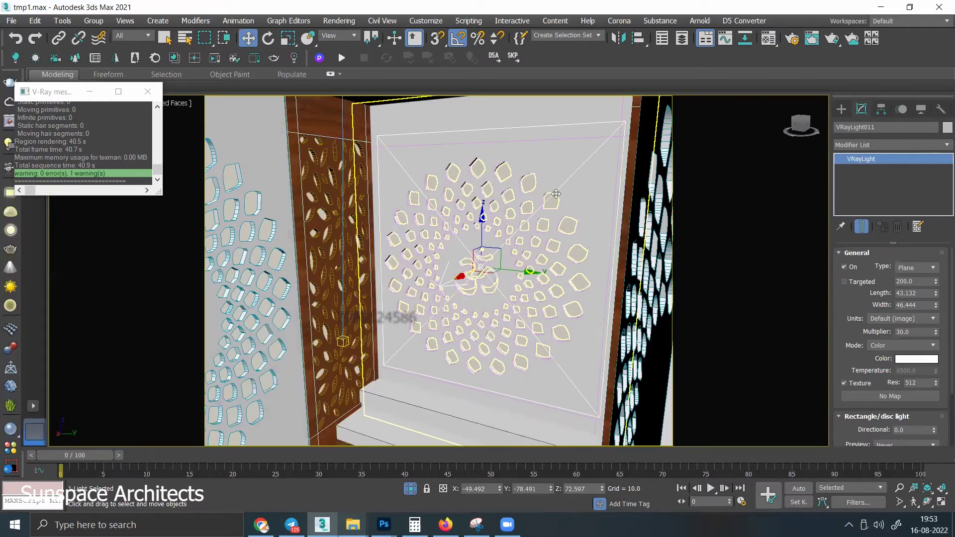
{"action": "scroll", "coordinate": [481, 267], "scroll_direction": "down", "scroll_amount": 5}
{"action": "mouse_move", "coordinate": [482, 268]}
{"action": "middle_mouse_down", "text": "alt"}
{"action": "mouse_move", "coordinate": [523, 238]}
{"action": "mouse_move", "coordinate": [484, 220]}
{"action": "middle_mouse_up", "text": "alt"}
{"action": "scroll", "coordinate": [551, 218], "scroll_direction": "up", "scroll_amount": 8}
{"action": "scroll", "coordinate": [550, 217], "scroll_direction": "down", "scroll_amount": 5}
{"action": "scroll", "coordinate": [484, 219], "scroll_direction": "up", "scroll_amount": 4}
{"action": "scroll", "coordinate": [480, 208], "scroll_direction": "down", "scroll_amount": 2}
{"action": "left_click", "coordinate": [479, 207]}
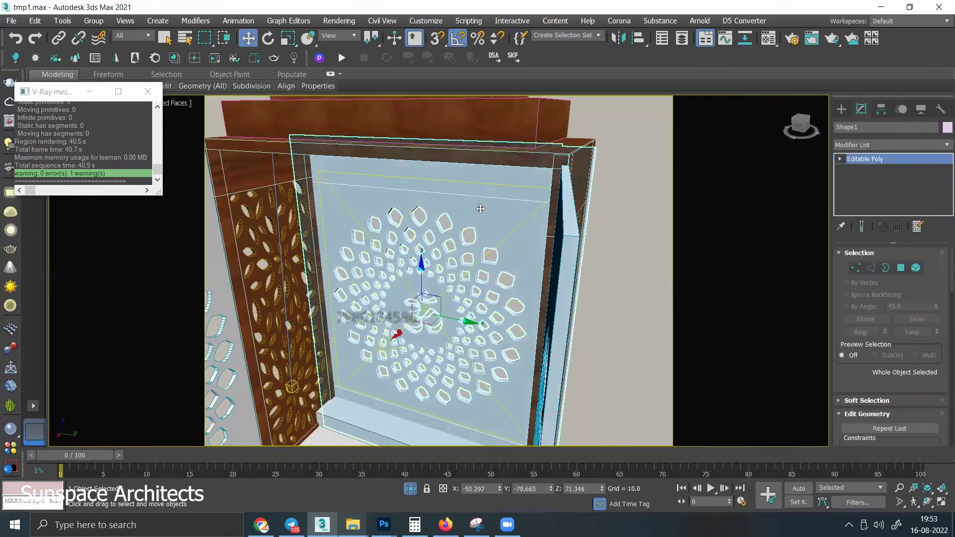
Step: Hide the perforated Om panel and slide the plane light slightly along X
{"action": "right_click", "coordinate": [476, 204]}
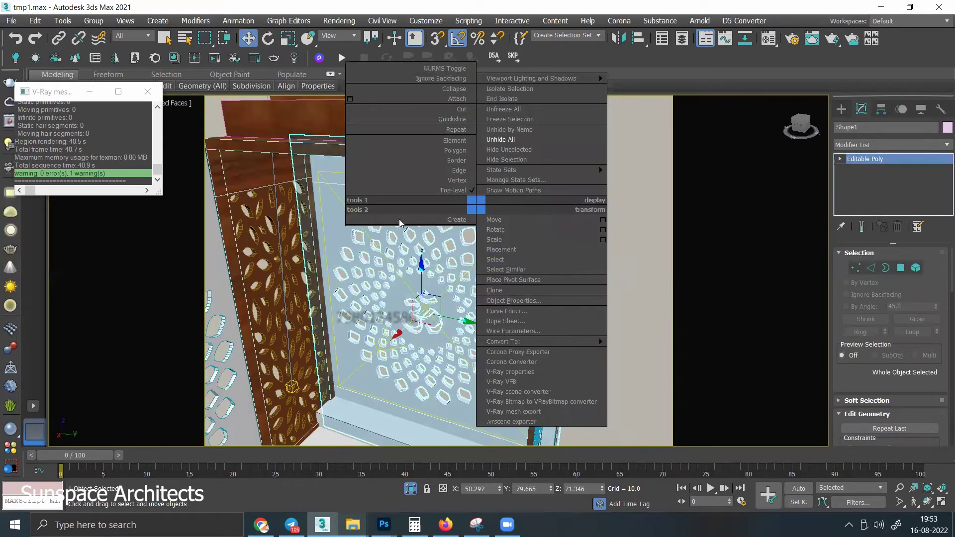
{"action": "left_click", "coordinate": [507, 159]}
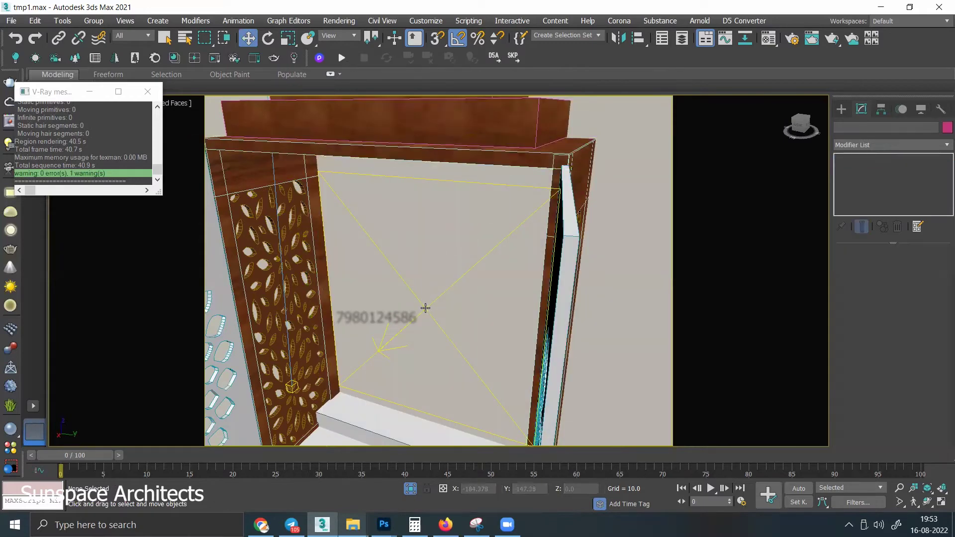
{"action": "left_click", "coordinate": [425, 309]}
{"action": "key", "text": "z"}
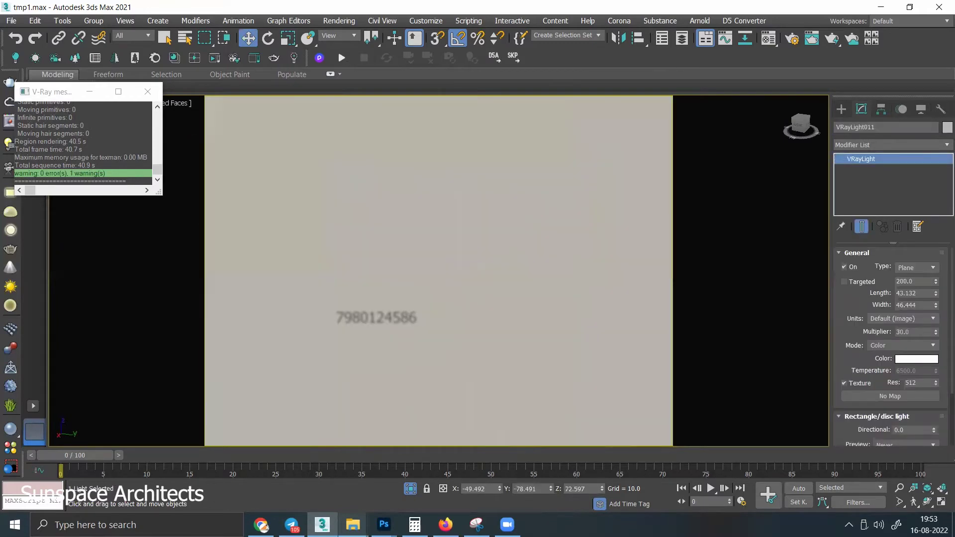
{"action": "left_click_drag", "start_coordinate": [398, 327], "coordinate": [395, 323]}
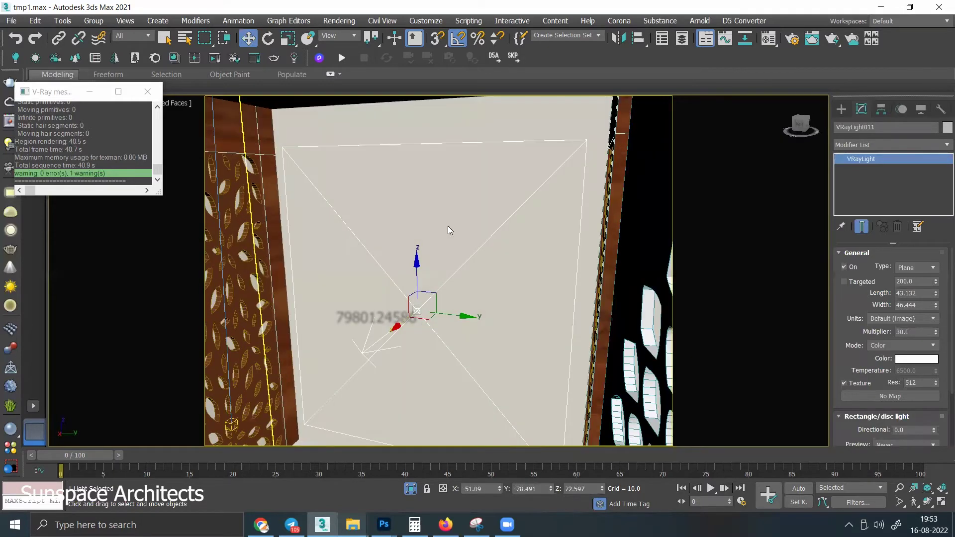
Step: Hide the light, maximize the Top view, and nudge the light further along X
{"action": "right_click", "coordinate": [447, 229]}
{"action": "left_click", "coordinate": [471, 177]}
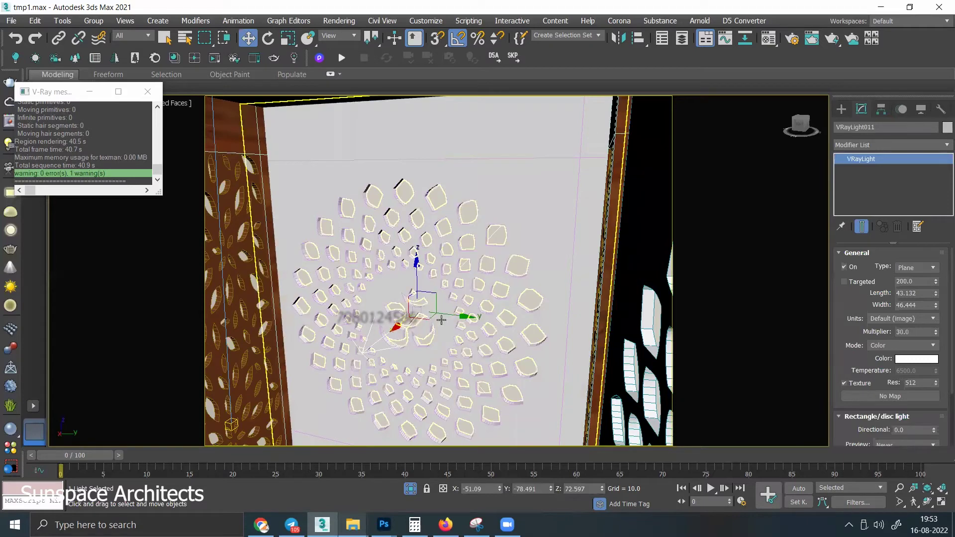
{"action": "middle_click_drag", "start_coordinate": [436, 311], "coordinate": [393, 240], "text": "alt"}
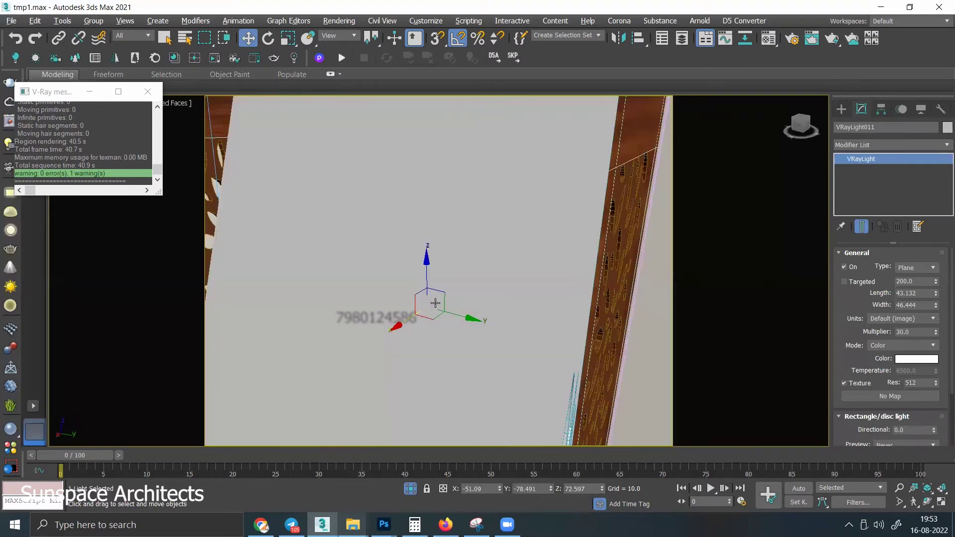
{"action": "key", "text": "alt+w"}
{"action": "key", "text": "alt+w"}
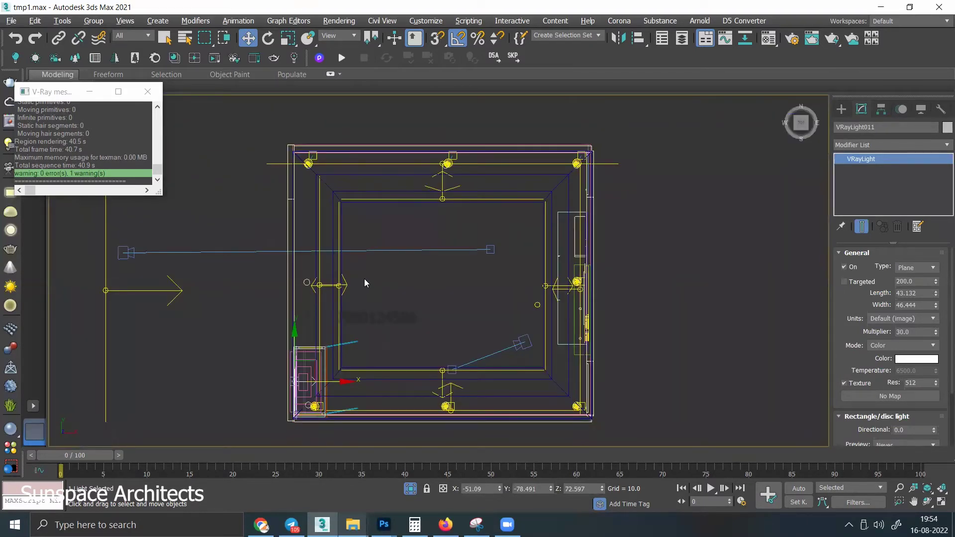
{"action": "key", "text": "z"}
{"action": "scroll", "coordinate": [378, 274], "scroll_direction": "down", "scroll_amount": 2}
{"action": "scroll", "coordinate": [343, 266], "scroll_direction": "up", "scroll_amount": 4}
{"action": "scroll", "coordinate": [333, 264], "scroll_direction": "up", "scroll_amount": 2}
{"action": "left_click_drag", "start_coordinate": [333, 264], "coordinate": [336, 264]}
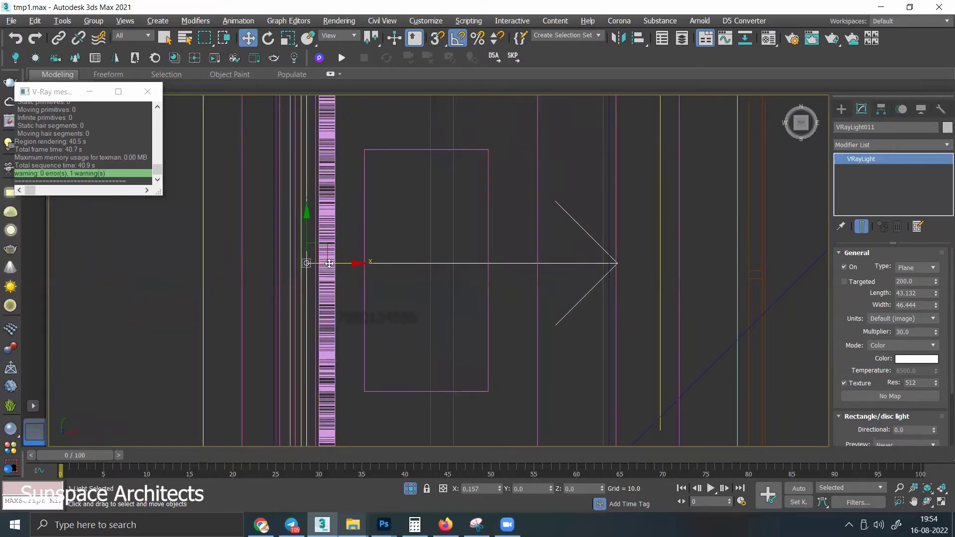
Step: Select the perforated panel Shape1 and return to the full Perspective view
{"action": "left_click", "coordinate": [329, 281]}
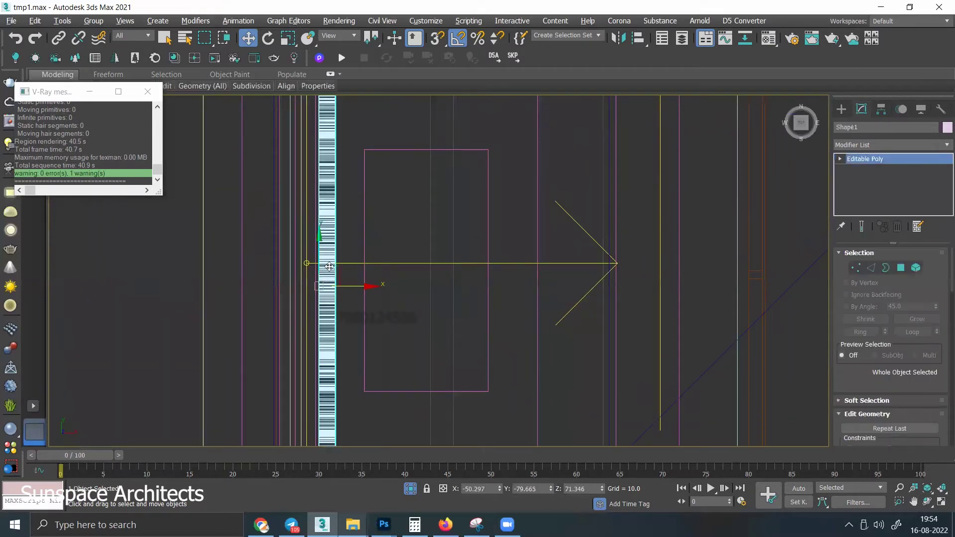
{"action": "key", "text": "alt+w"}
{"action": "right_click", "coordinate": [552, 322]}
{"action": "key", "text": "alt+w"}
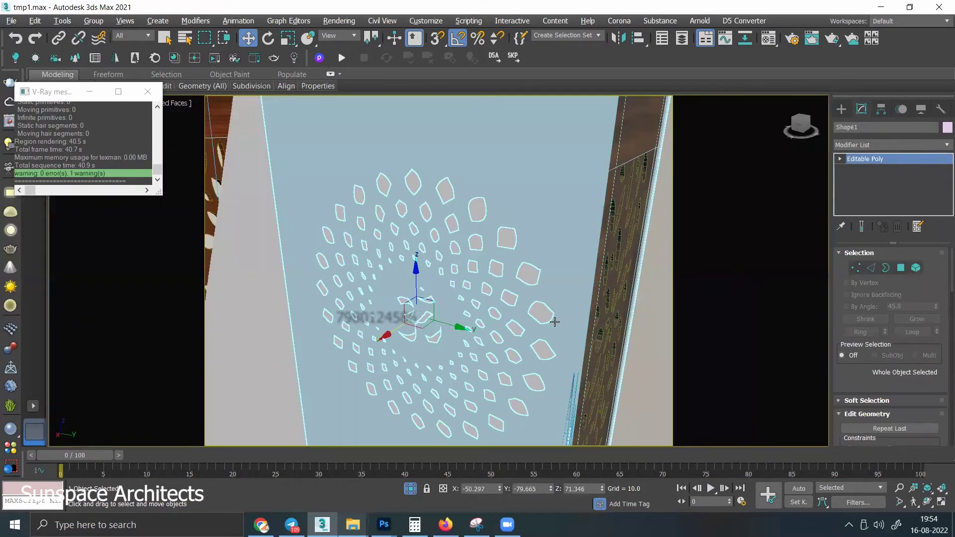
Step: Look through VRayCam002 and start a render of that camera view
{"action": "key", "text": "c"}
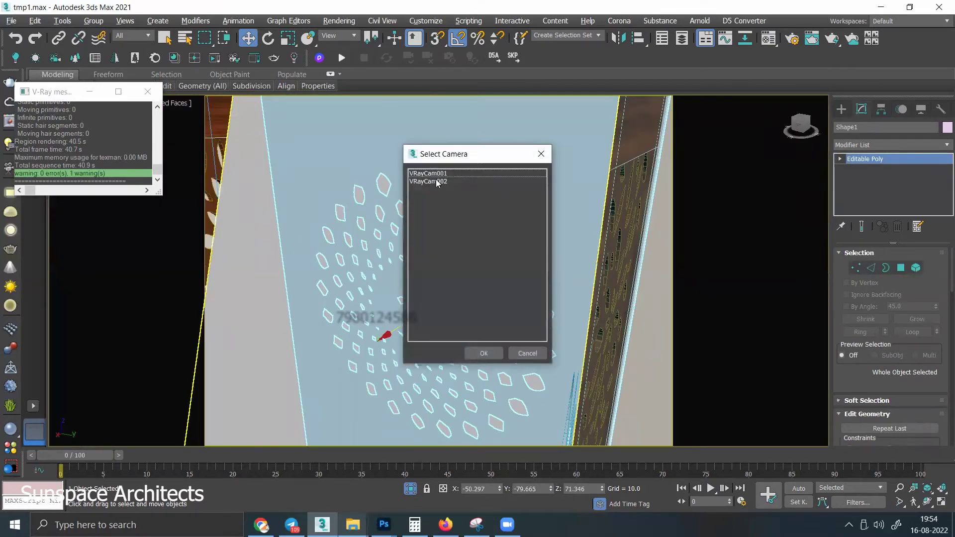
{"action": "double_click", "coordinate": [433, 174]}
{"action": "key", "text": "c"}
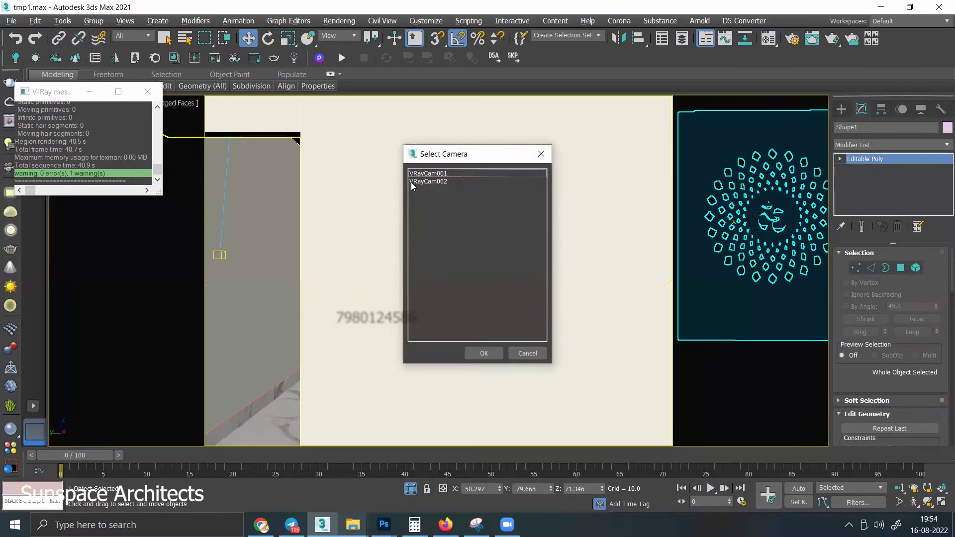
{"action": "double_click", "coordinate": [411, 182]}
{"action": "key", "text": "shift+q"}
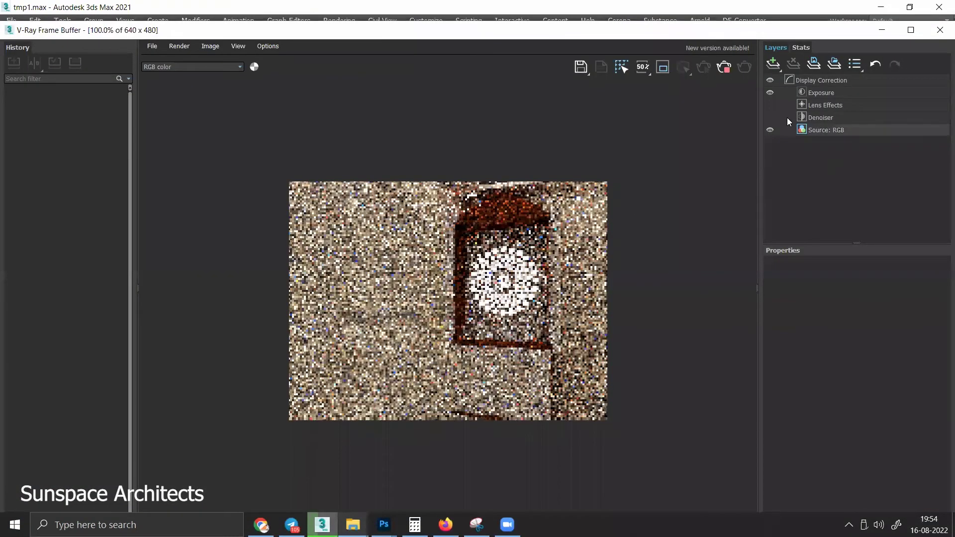
Step: Stop the render and run interactive rendering limited to a region around the Om window
{"action": "left_click", "coordinate": [724, 70]}
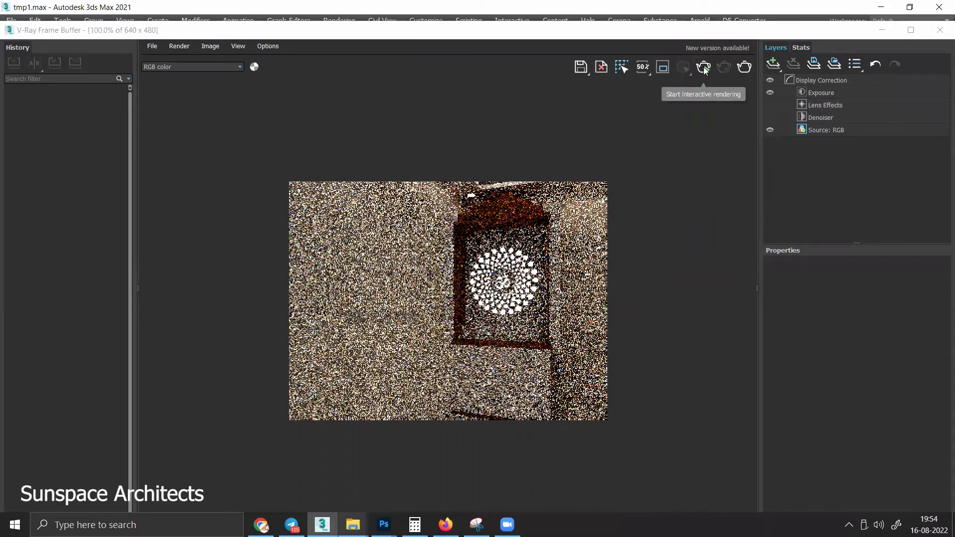
{"action": "left_click", "coordinate": [704, 70]}
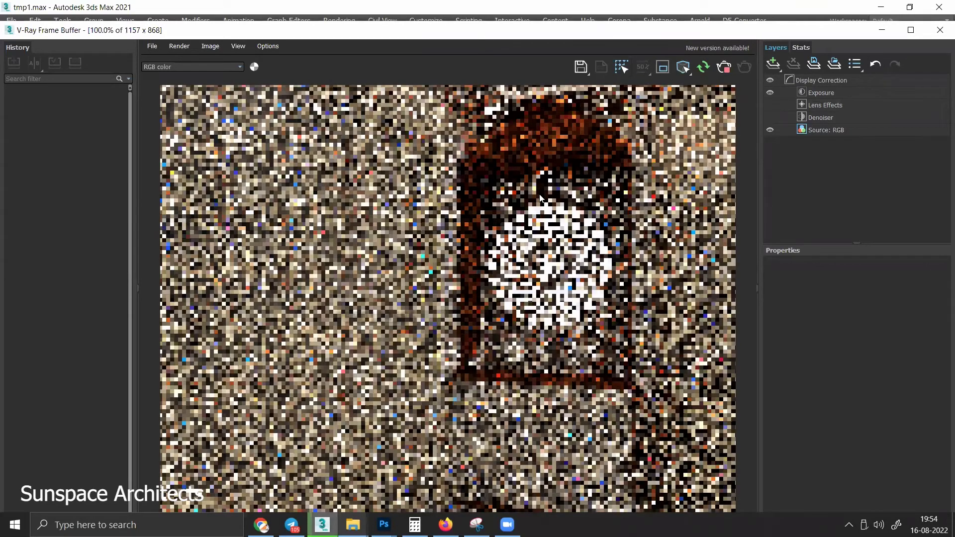
{"action": "scroll", "coordinate": [539, 196], "scroll_direction": "down", "scroll_amount": 2}
{"action": "left_click_drag", "start_coordinate": [472, 236], "coordinate": [535, 312]}
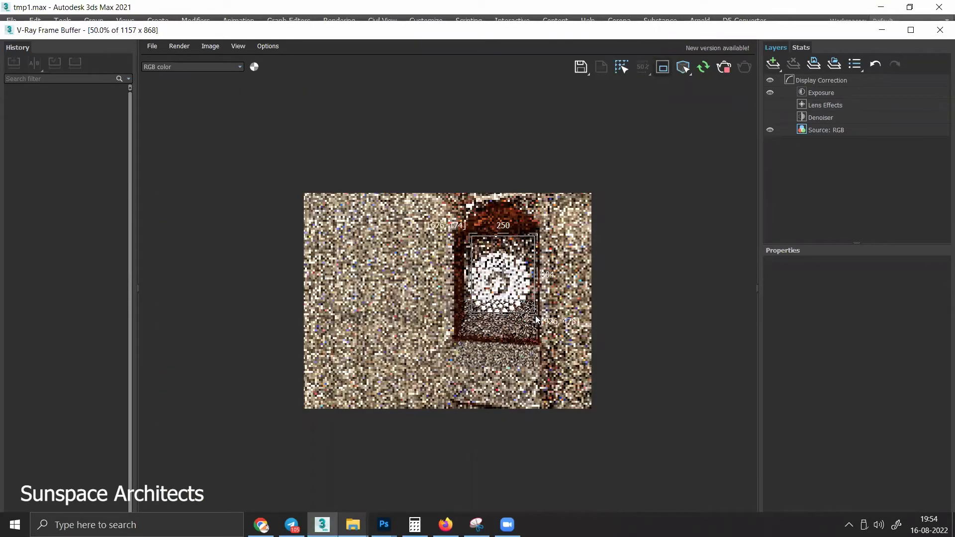
{"action": "scroll", "coordinate": [547, 281], "scroll_direction": "up", "scroll_amount": 2}
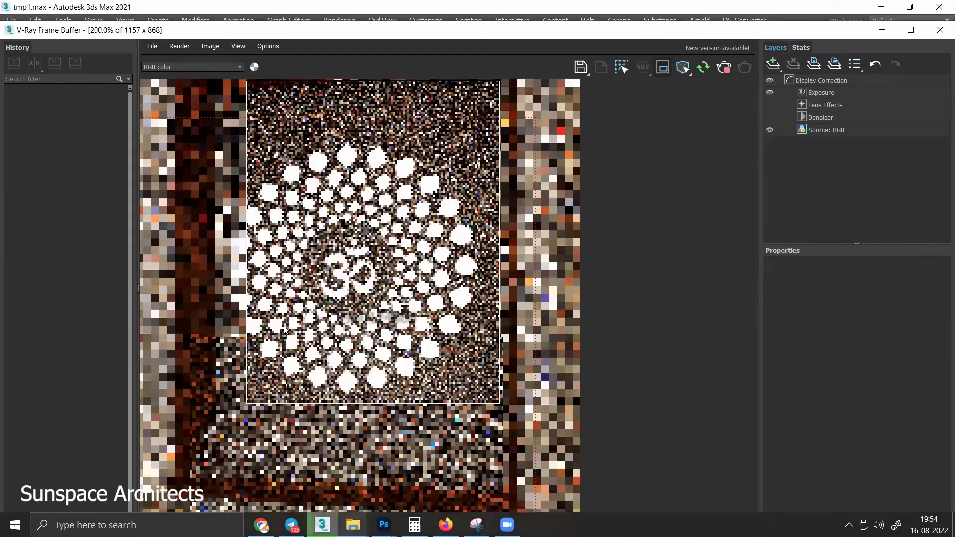
{"action": "scroll", "coordinate": [745, 263], "scroll_direction": "down", "scroll_amount": 1}
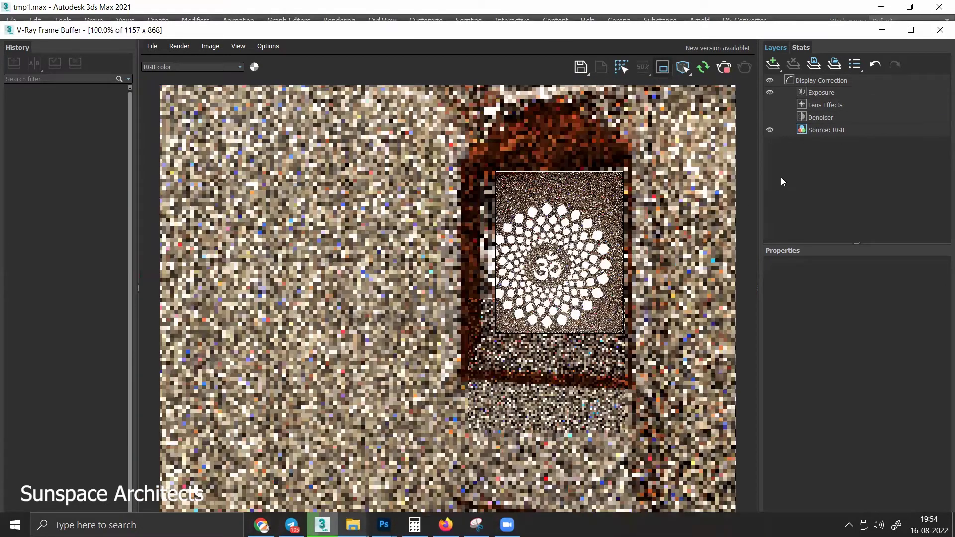
Step: Select the Source: RGB layer and move the frame buffer down-left to uncover the scene
{"action": "left_click", "coordinate": [799, 132]}
{"action": "left_click", "coordinate": [910, 30]}
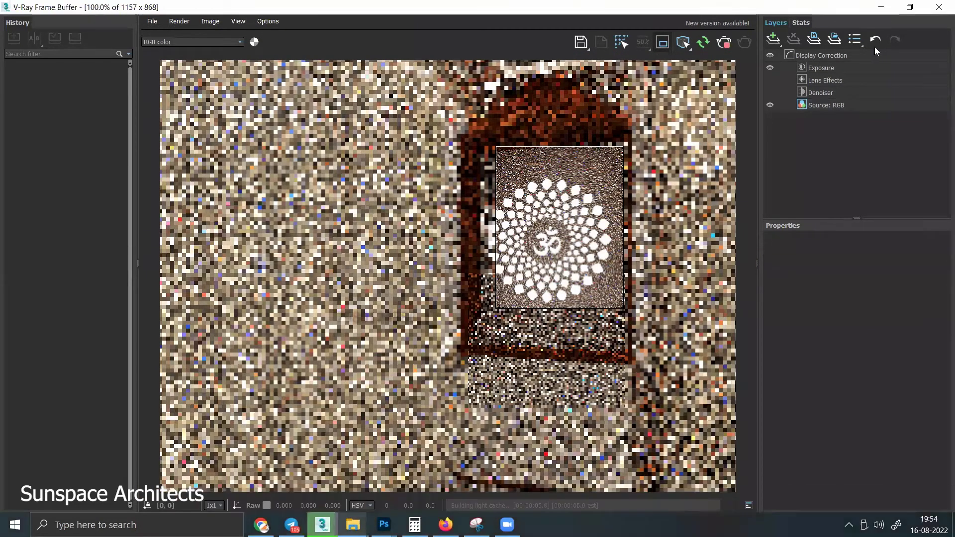
{"action": "left_click", "coordinate": [904, 9]}
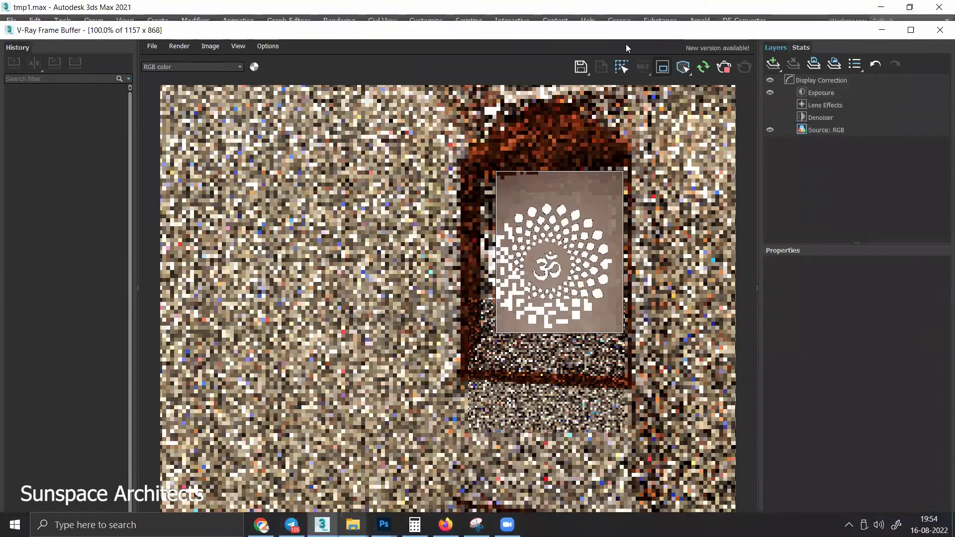
{"action": "left_click_drag", "start_coordinate": [692, 37], "coordinate": [470, 39]}
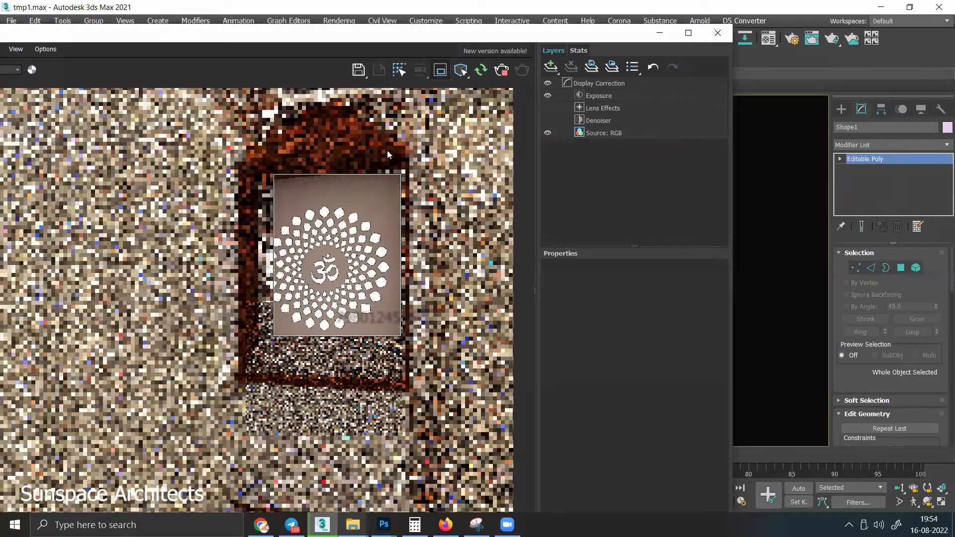
{"action": "left_click_drag", "start_coordinate": [536, 39], "coordinate": [478, 311]}
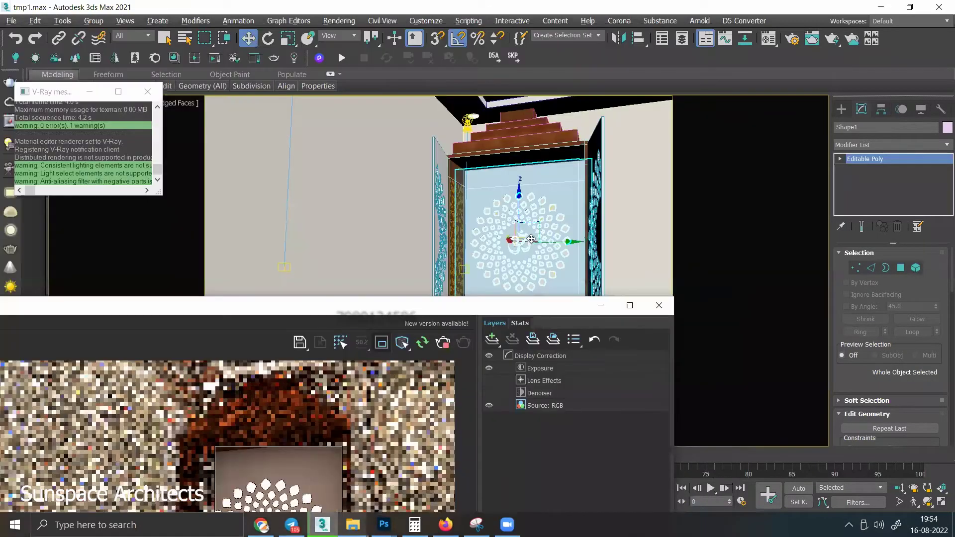
Step: Switch VRayLight011 to Temperature mode at 2795 K, then close the frame buffer
{"action": "left_click", "coordinate": [594, 246]}
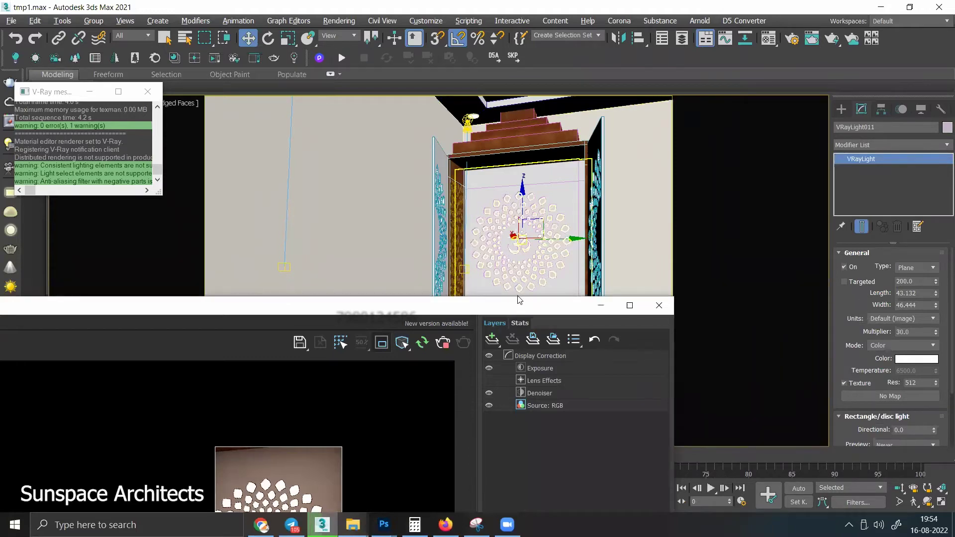
{"action": "key", "text": "shift+q"}
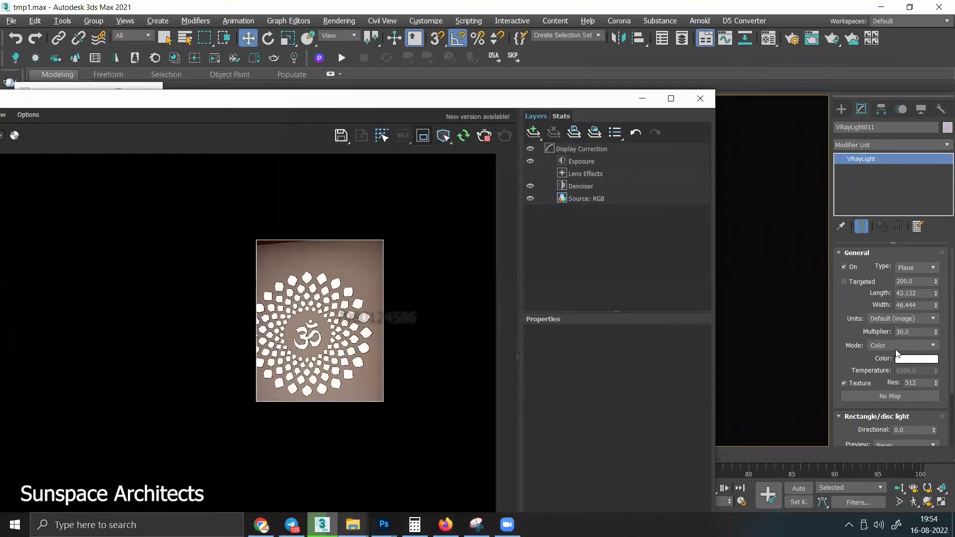
{"action": "left_click", "coordinate": [896, 348]}
{"action": "left_click", "coordinate": [888, 363]}
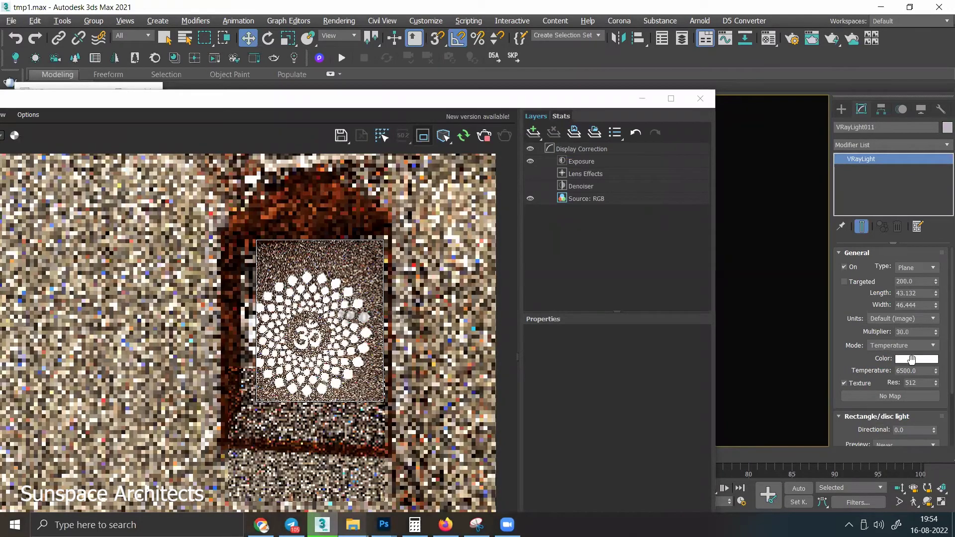
{"action": "left_click", "coordinate": [891, 345]}
{"action": "left_click", "coordinate": [923, 371]}
{"action": "left_click_drag", "start_coordinate": [936, 372], "coordinate": [940, 397]}
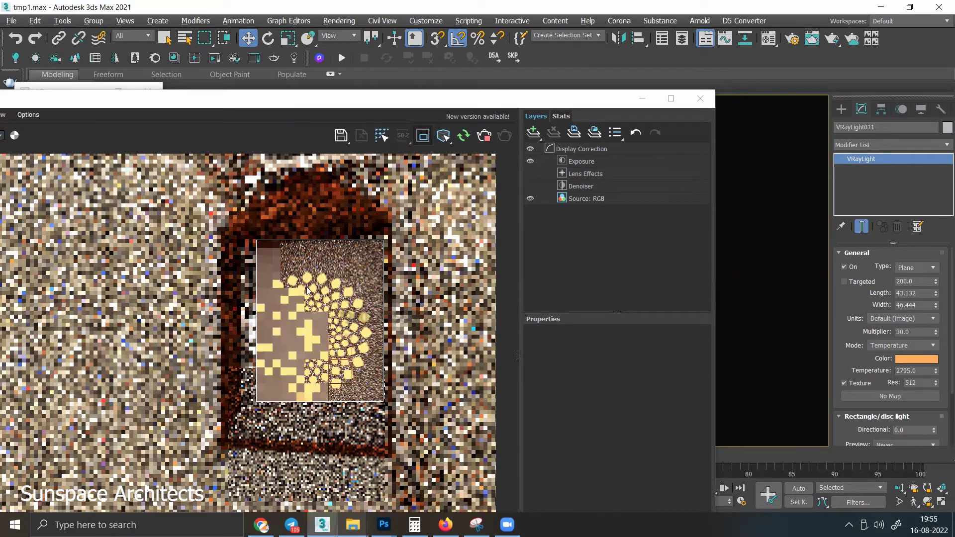
{"action": "scroll", "coordinate": [332, 301], "scroll_direction": "down", "scroll_amount": 2}
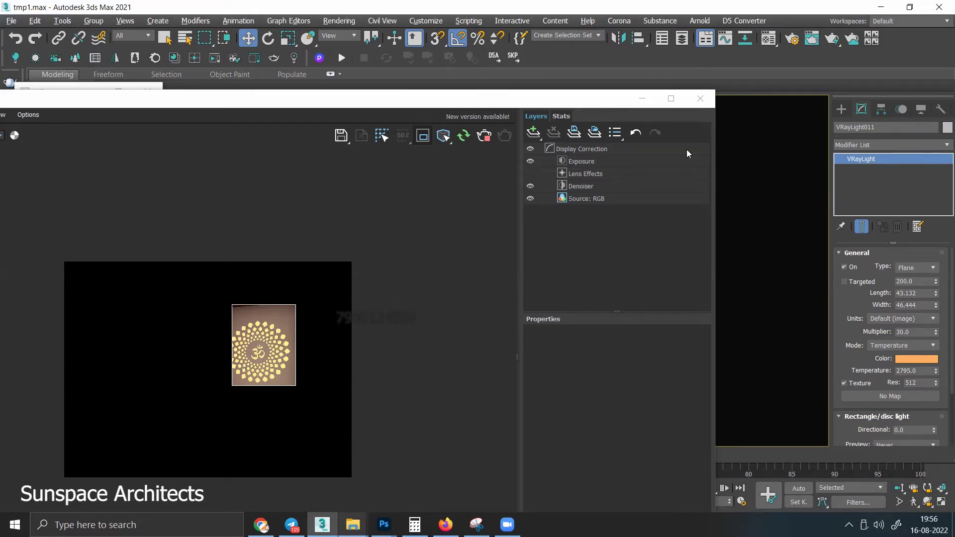
{"action": "left_click", "coordinate": [700, 98]}
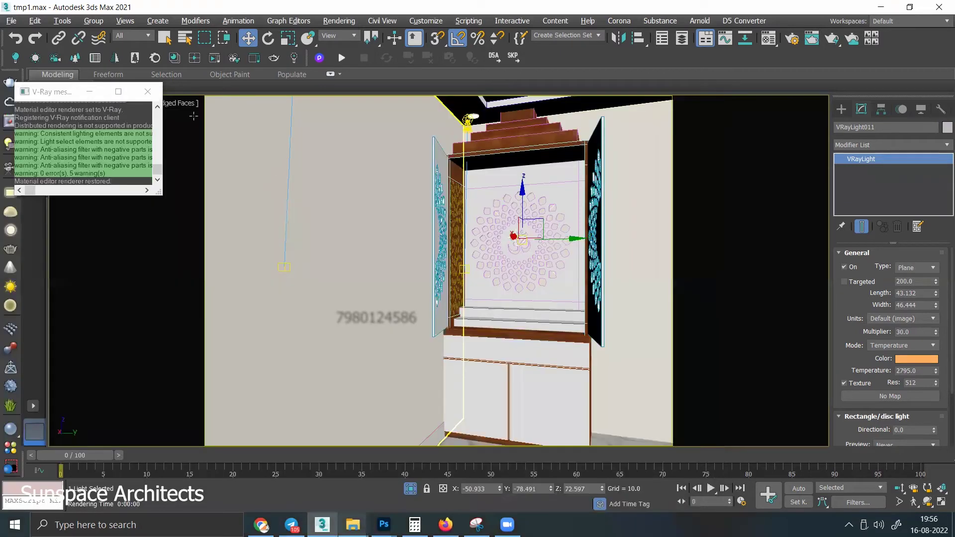
Step: Close the V-Ray messages and switch to a free Perspective view zoomed onto the cabinet
{"action": "left_click", "coordinate": [148, 92]}
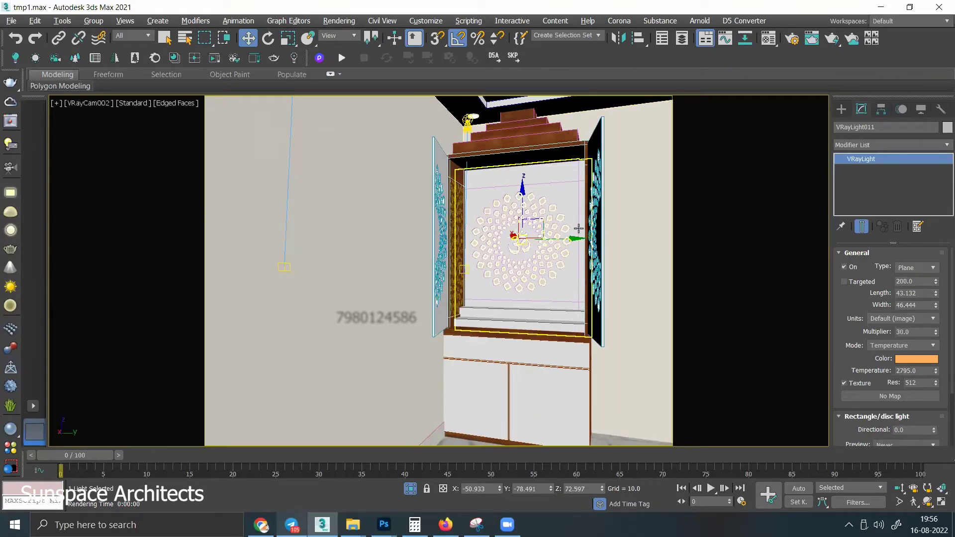
{"action": "key", "text": "p"}
{"action": "middle_click_drag", "start_coordinate": [621, 228], "coordinate": [546, 259], "text": "alt"}
{"action": "scroll", "coordinate": [548, 260], "scroll_direction": "up", "scroll_amount": 2}
{"action": "scroll", "coordinate": [552, 246], "scroll_direction": "up", "scroll_amount": 2}
{"action": "scroll", "coordinate": [557, 228], "scroll_direction": "up", "scroll_amount": 2}
{"action": "scroll", "coordinate": [564, 211], "scroll_direction": "up", "scroll_amount": 2}
Step: Orbit around the jali doors and stepped niche, then pan to show the stepped top
{"action": "mouse_move", "coordinate": [563, 211]}
{"action": "middle_mouse_down", "text": "alt"}
{"action": "mouse_move", "coordinate": [600, 211]}
{"action": "mouse_move", "coordinate": [606, 310]}
{"action": "middle_mouse_up", "text": "alt"}
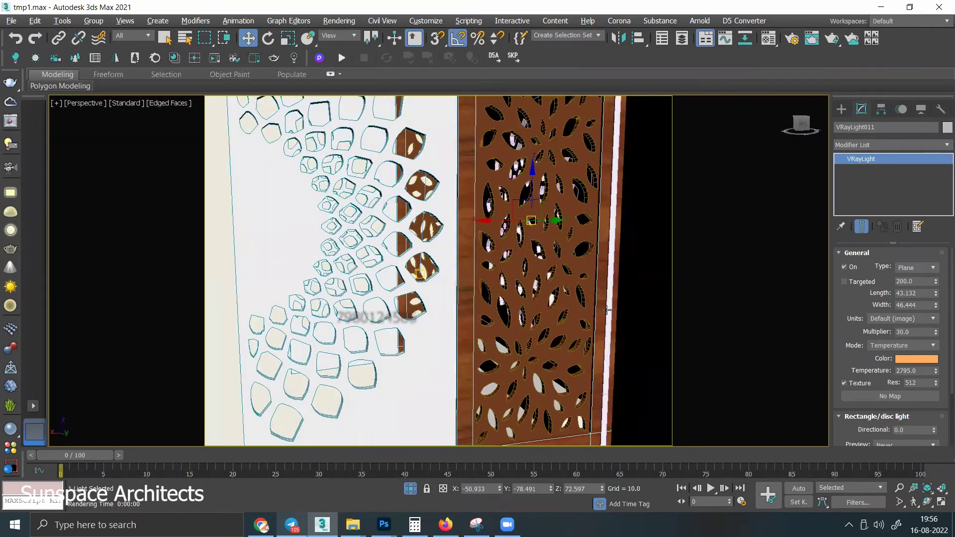
{"action": "mouse_move", "coordinate": [535, 245]}
{"action": "middle_mouse_down", "text": "alt"}
{"action": "mouse_move", "coordinate": [672, 214]}
{"action": "mouse_move", "coordinate": [597, 219]}
{"action": "middle_mouse_up", "text": "alt"}
{"action": "middle_click_drag", "start_coordinate": [517, 199], "coordinate": [525, 189], "text": "alt"}
{"action": "mouse_move", "coordinate": [514, 239]}
{"action": "middle_mouse_down", "text": "alt"}
{"action": "mouse_move", "coordinate": [516, 287]}
{"action": "mouse_move", "coordinate": [591, 285]}
{"action": "mouse_move", "coordinate": [622, 309]}
{"action": "mouse_move", "coordinate": [589, 300]}
{"action": "middle_mouse_up", "text": "alt"}
{"action": "middle_click_drag", "start_coordinate": [508, 127], "coordinate": [510, 224]}
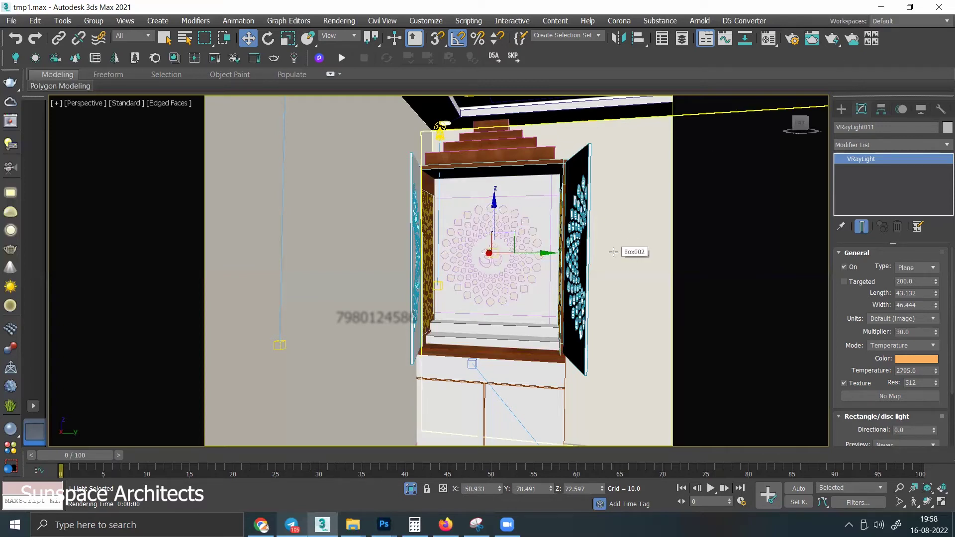
Step: Select the Om jali panel Shape1
{"action": "left_click", "coordinate": [513, 290]}
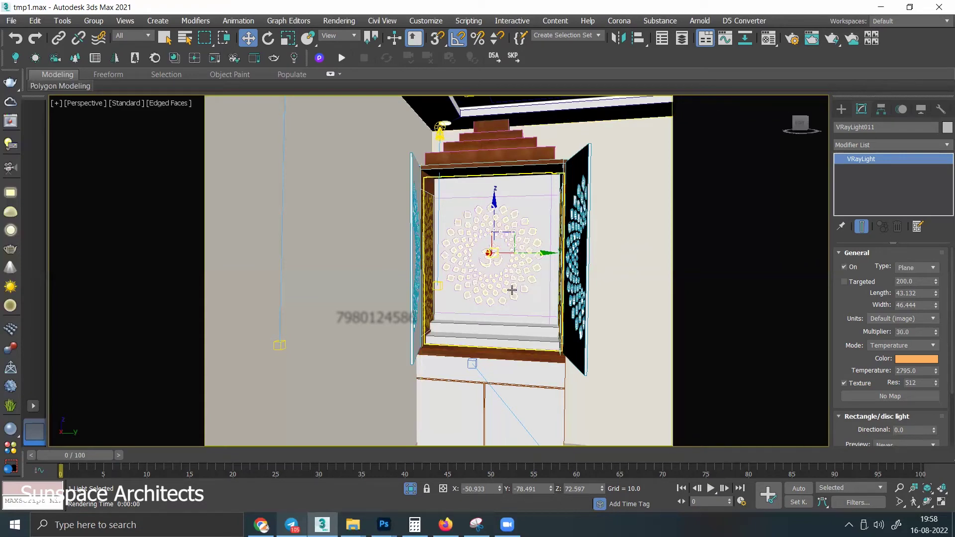
Step: Run a quick Shift+Q test render, then close the frame buffer and progress windows
{"action": "key", "text": "shift+q"}
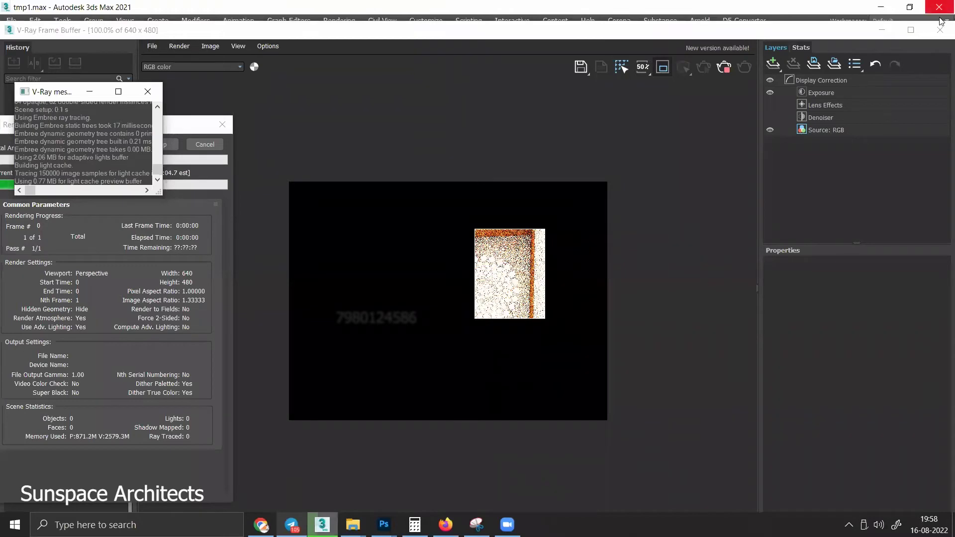
{"action": "left_click", "coordinate": [939, 30]}
{"action": "left_click", "coordinate": [222, 125]}
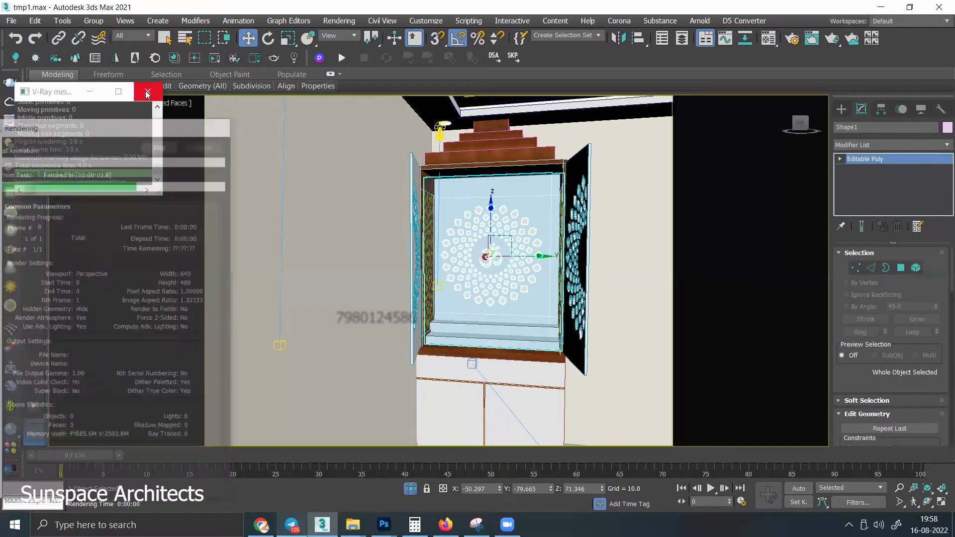
Step: Switch the viewport to VRayCam002 and render it, restarting the render once
{"action": "key", "text": "c"}
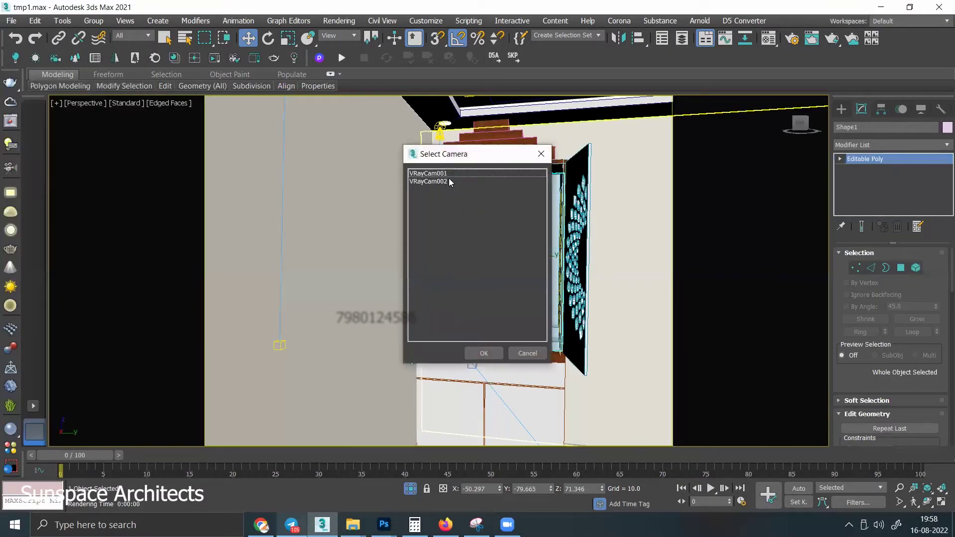
{"action": "double_click", "coordinate": [449, 178]}
{"action": "key", "text": "shift+q"}
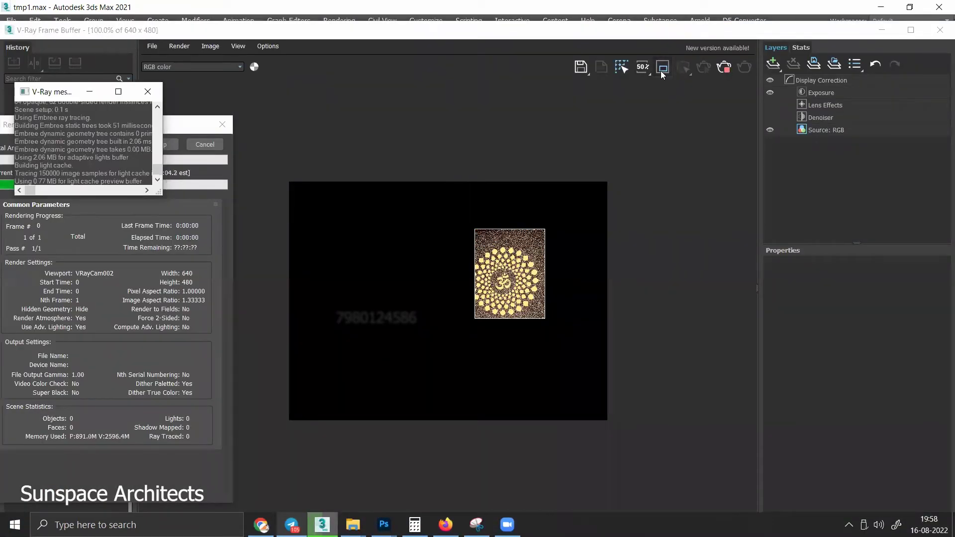
{"action": "left_click", "coordinate": [719, 69]}
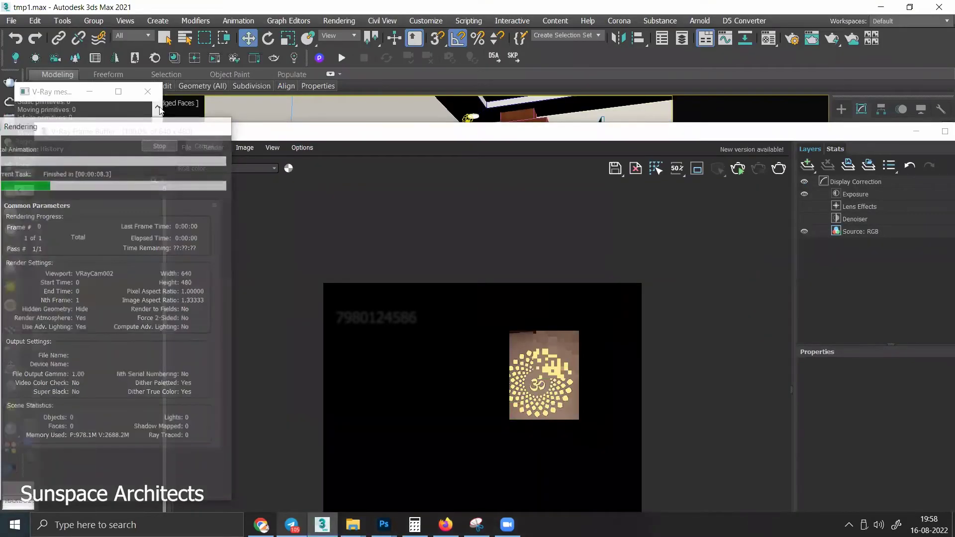
Step: Reposition the frame buffer and progress windows, re-rendering the VRayCam002 view
{"action": "left_click_drag", "start_coordinate": [706, 133], "coordinate": [621, 78]}
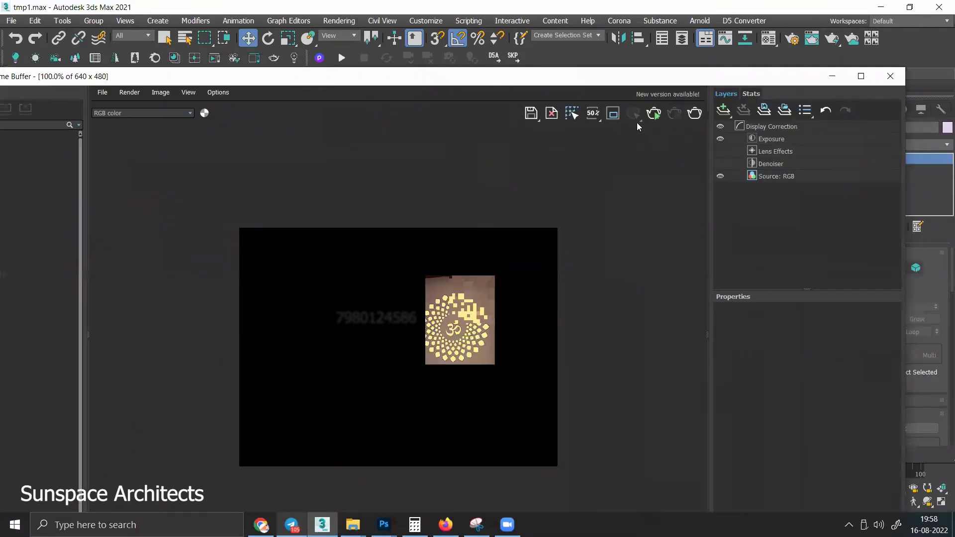
{"action": "left_click", "coordinate": [695, 114]}
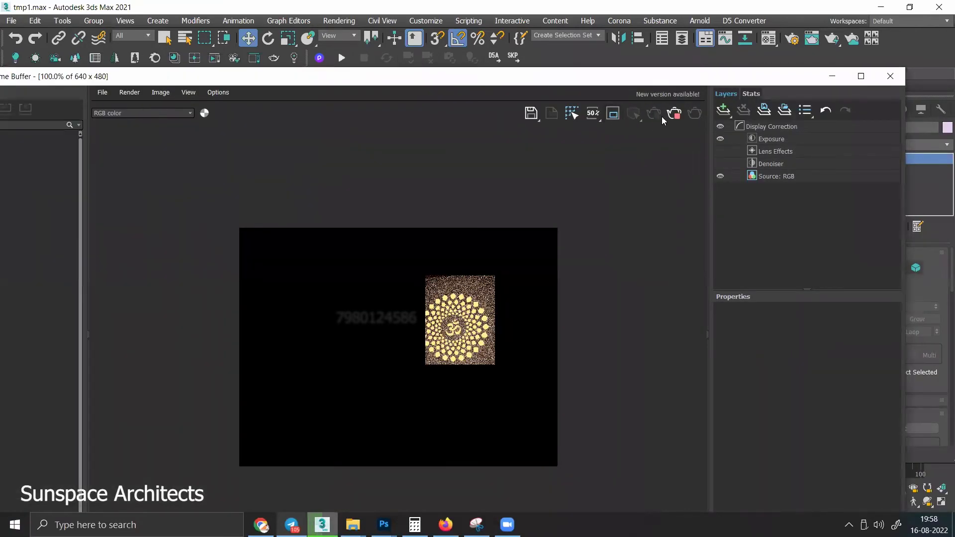
{"action": "left_click_drag", "start_coordinate": [59, 84], "coordinate": [129, 130]}
{"action": "key", "text": "shift+q"}
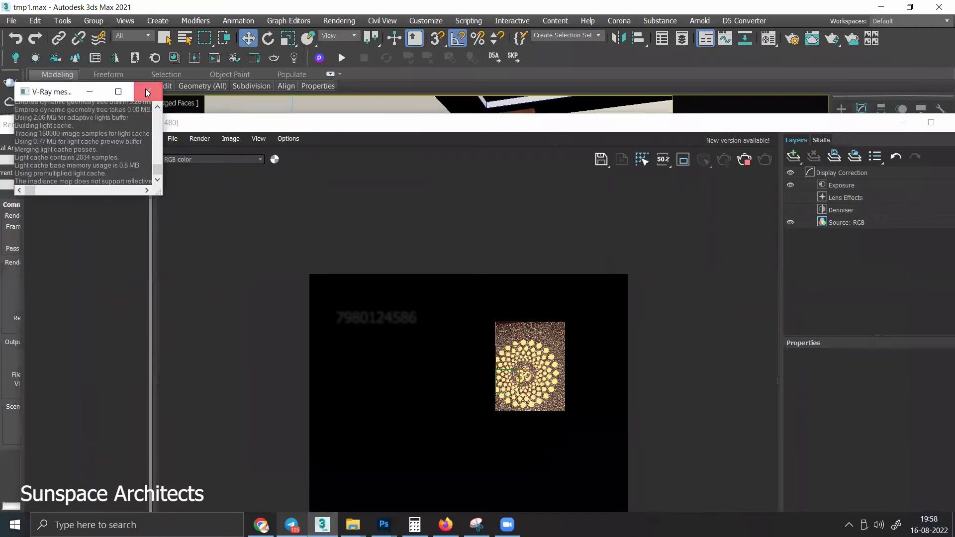
{"action": "left_click_drag", "start_coordinate": [129, 130], "coordinate": [164, 178]}
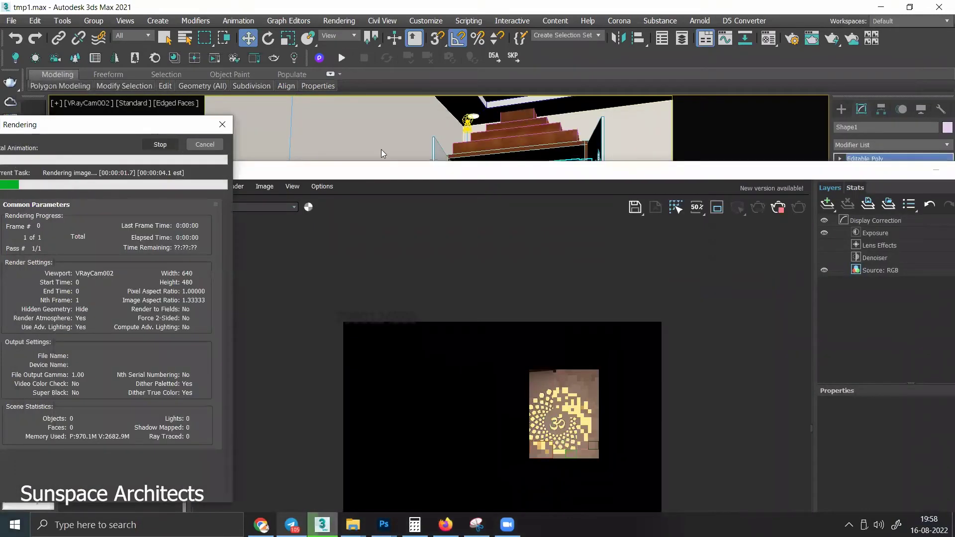
{"action": "left_click", "coordinate": [779, 187]}
{"action": "left_click", "coordinate": [163, 133]}
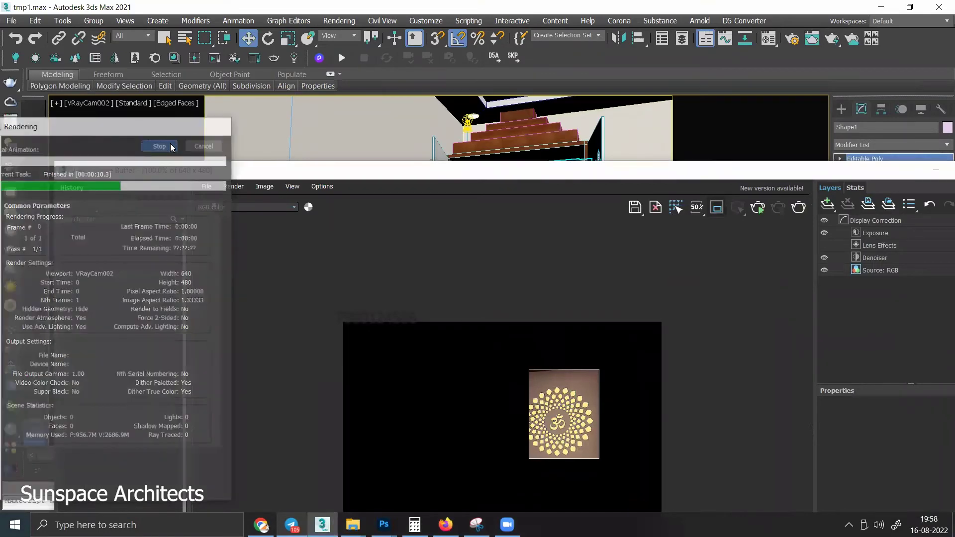
{"action": "left_click", "coordinate": [779, 220]}
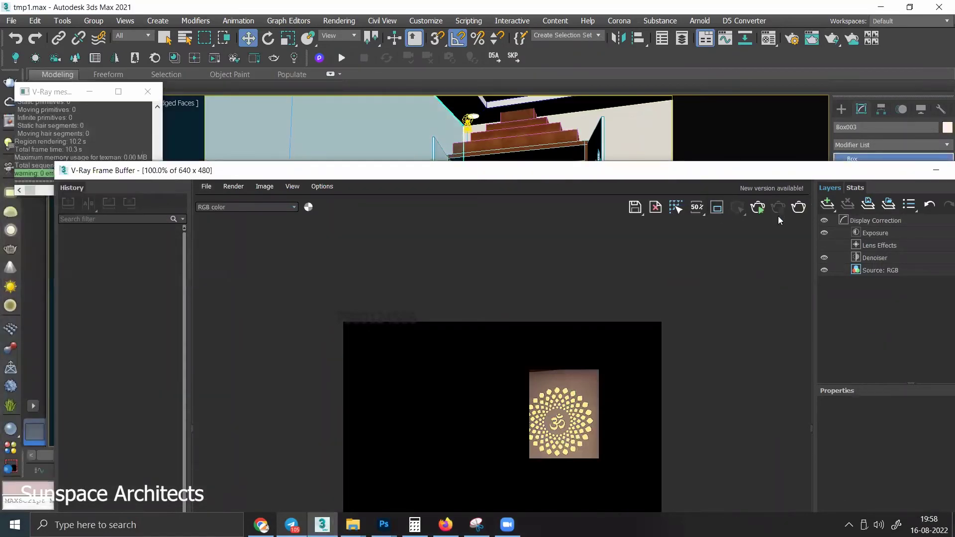
{"action": "left_click", "coordinate": [800, 208]}
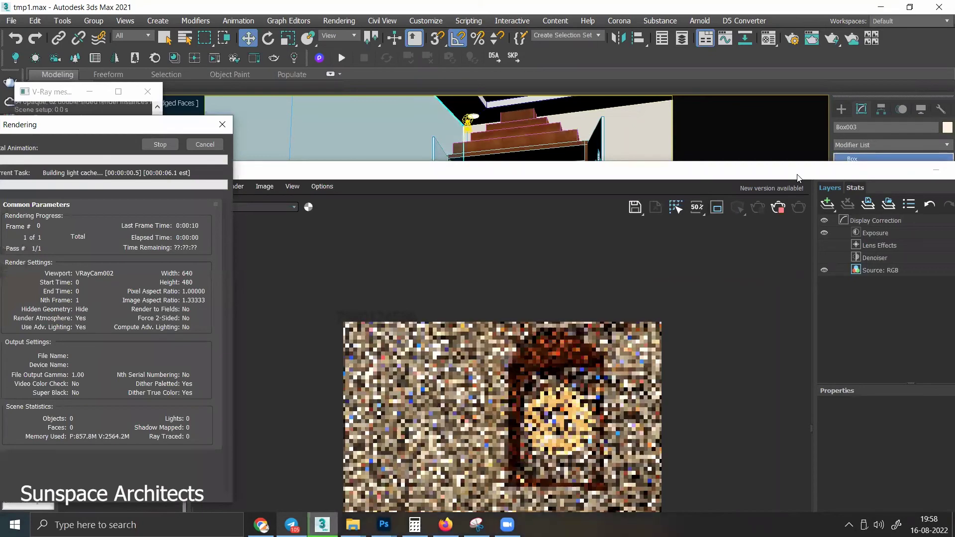
Step: Move the frame buffer to the top and let the VRayCam002 render finish
{"action": "left_click_drag", "start_coordinate": [798, 178], "coordinate": [652, 43]}
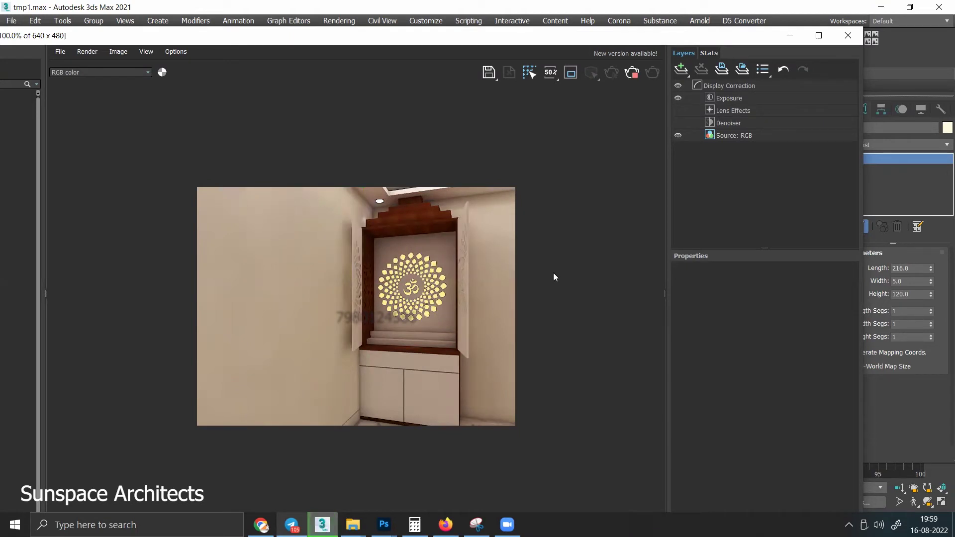
{"action": "scroll", "coordinate": [426, 248], "scroll_direction": "up", "scroll_amount": 1}
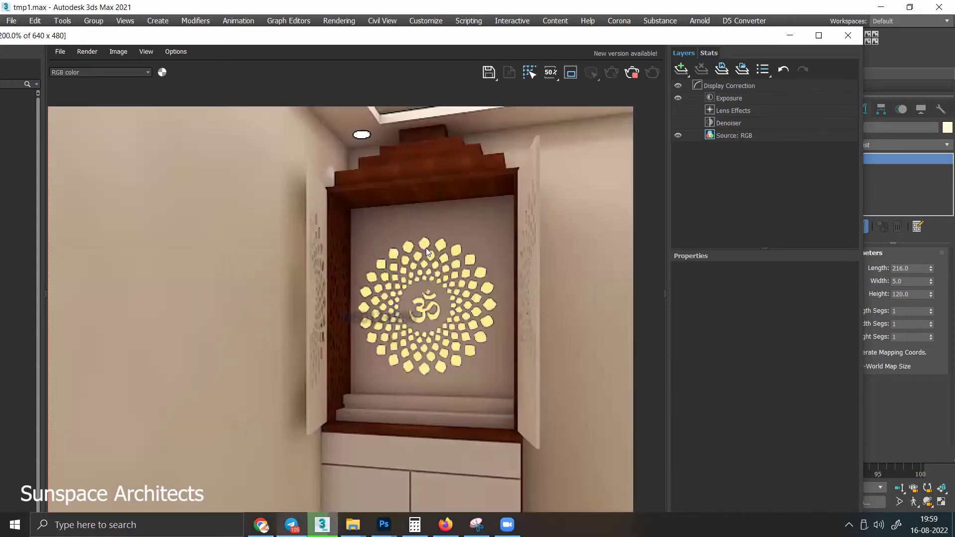
{"action": "scroll", "coordinate": [426, 249], "scroll_direction": "down", "scroll_amount": 1}
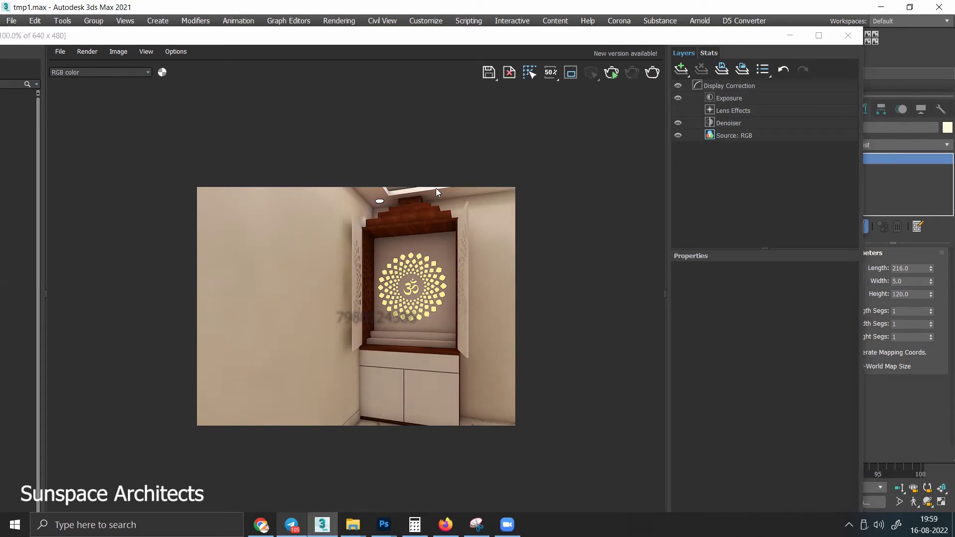
Step: Add a VFB Exposure layer with exposure 0.957, highlight burn 0.741 and contrast 0.142
{"action": "left_click", "coordinate": [681, 69]}
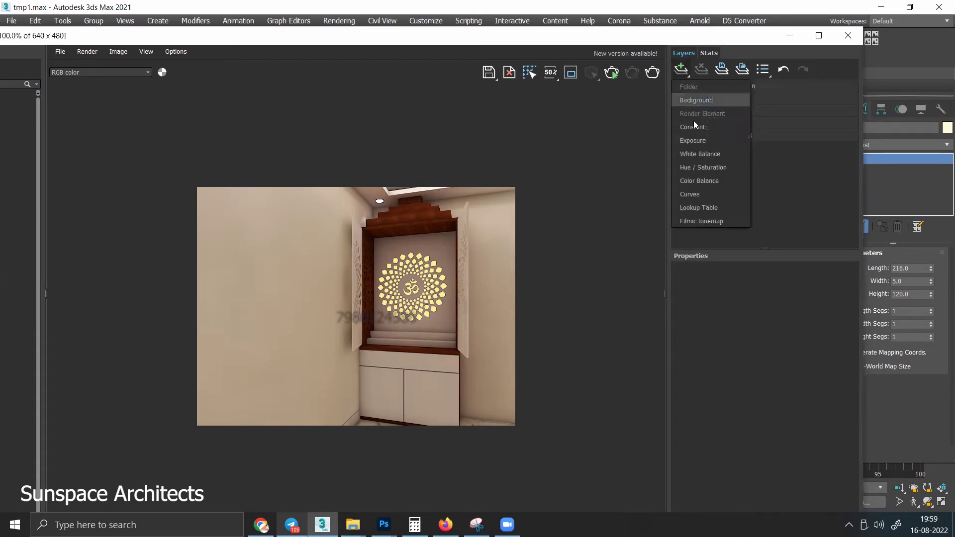
{"action": "left_click", "coordinate": [695, 141]}
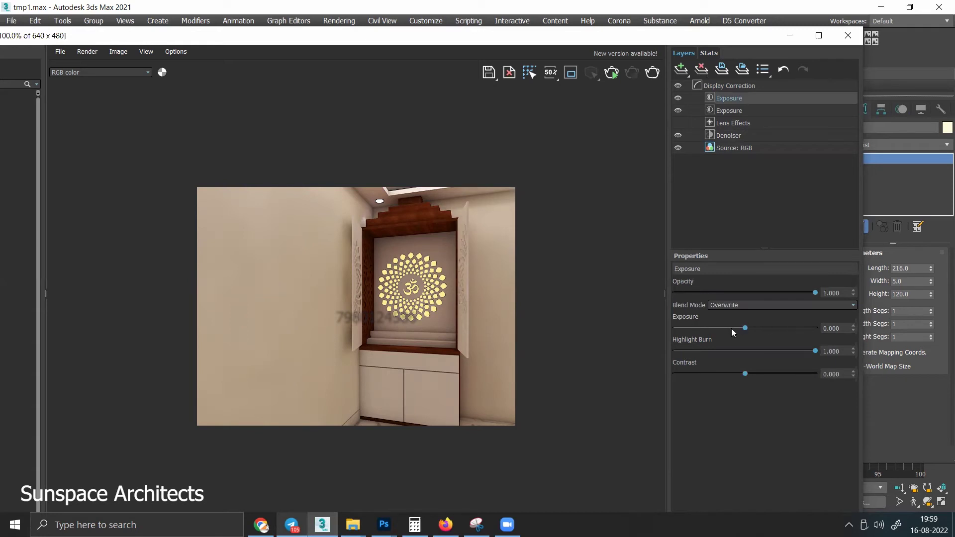
{"action": "left_click_drag", "start_coordinate": [745, 328], "coordinate": [759, 329]}
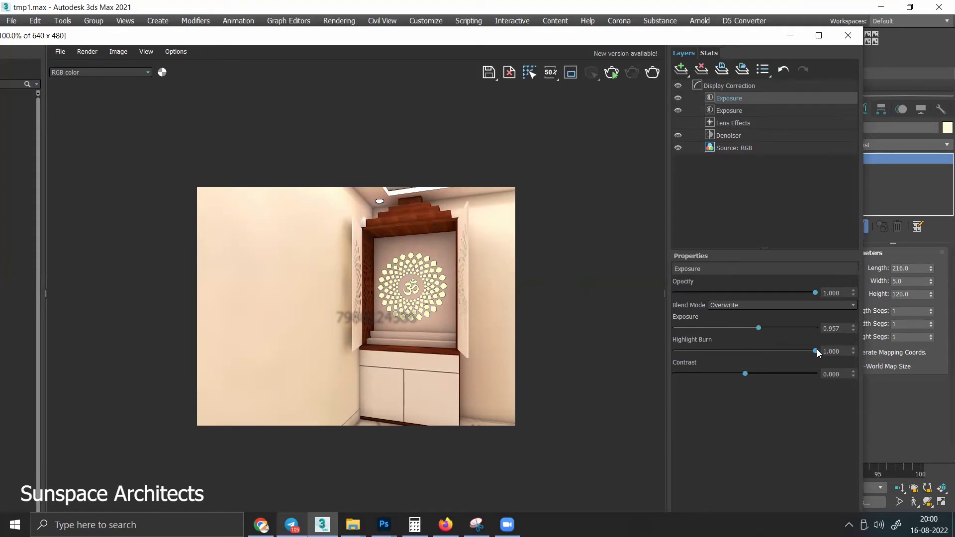
{"action": "left_click_drag", "start_coordinate": [807, 352], "coordinate": [783, 354]}
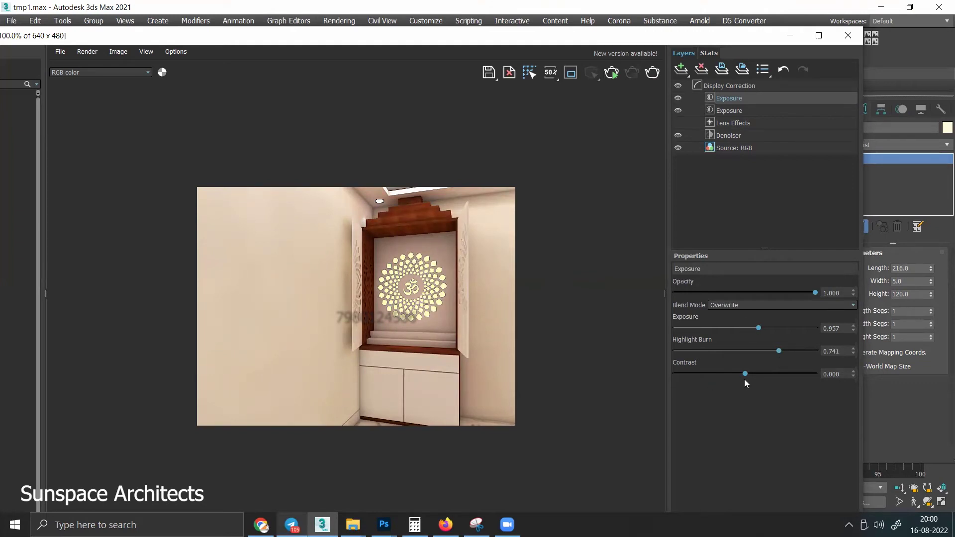
{"action": "left_click_drag", "start_coordinate": [745, 378], "coordinate": [755, 380]}
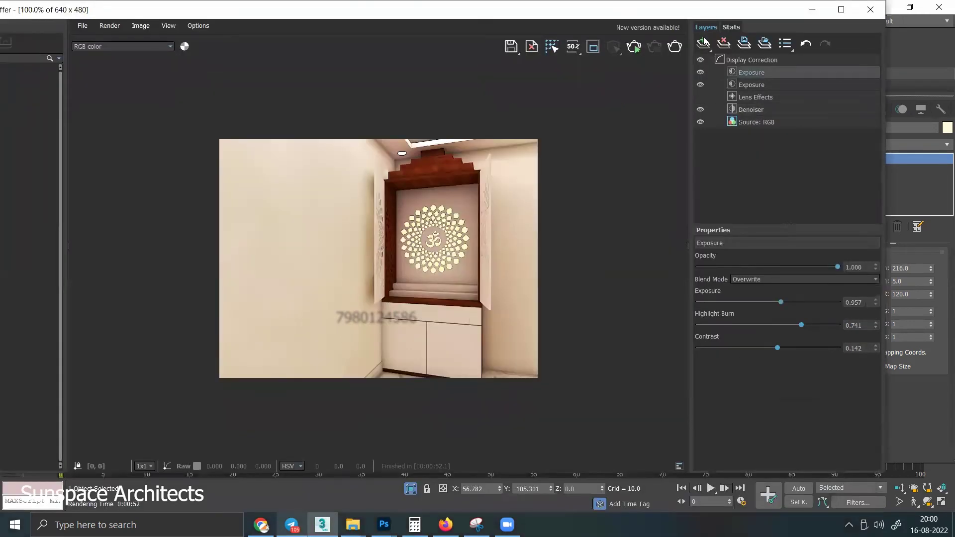
{"action": "left_click", "coordinate": [703, 43]}
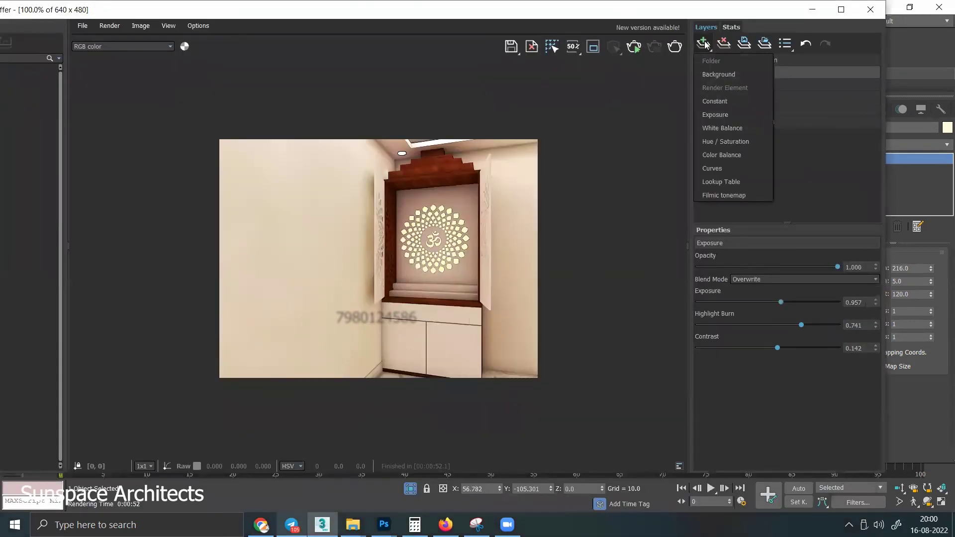
Step: Add a Color Balance layer on All tones: Cyan-Red -0.071, Magenta-Green -0.014, Yellow-Blue 0.035
{"action": "left_click", "coordinate": [722, 156]}
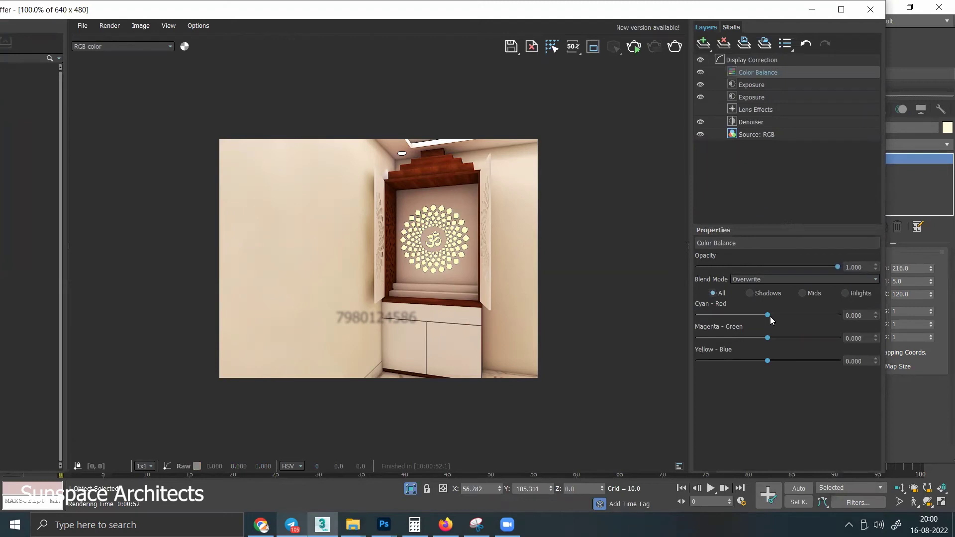
{"action": "left_click_drag", "start_coordinate": [768, 316], "coordinate": [760, 320]}
{"action": "mouse_move", "coordinate": [760, 323]}
{"action": "left_mouse_down"}
{"action": "mouse_move", "coordinate": [756, 336]}
{"action": "mouse_move", "coordinate": [765, 333]}
{"action": "left_mouse_up"}
{"action": "mouse_move", "coordinate": [766, 362]}
{"action": "left_mouse_down"}
{"action": "mouse_move", "coordinate": [787, 361]}
{"action": "mouse_move", "coordinate": [767, 357]}
{"action": "left_mouse_up"}
{"action": "left_click", "coordinate": [750, 294]}
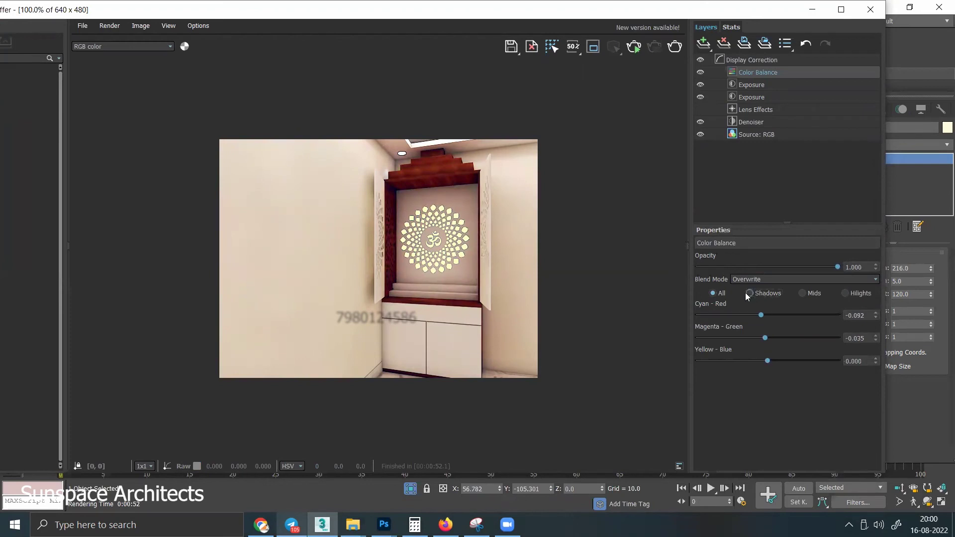
{"action": "left_click", "coordinate": [716, 295]}
{"action": "left_click_drag", "start_coordinate": [761, 318], "coordinate": [766, 341]}
{"action": "left_click_drag", "start_coordinate": [769, 360], "coordinate": [775, 360]}
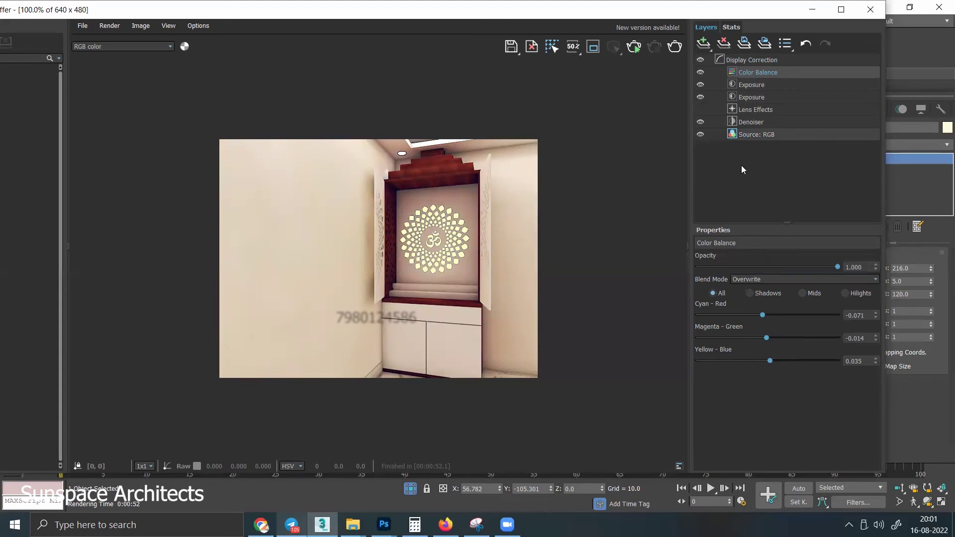
{"action": "left_click", "coordinate": [703, 44]}
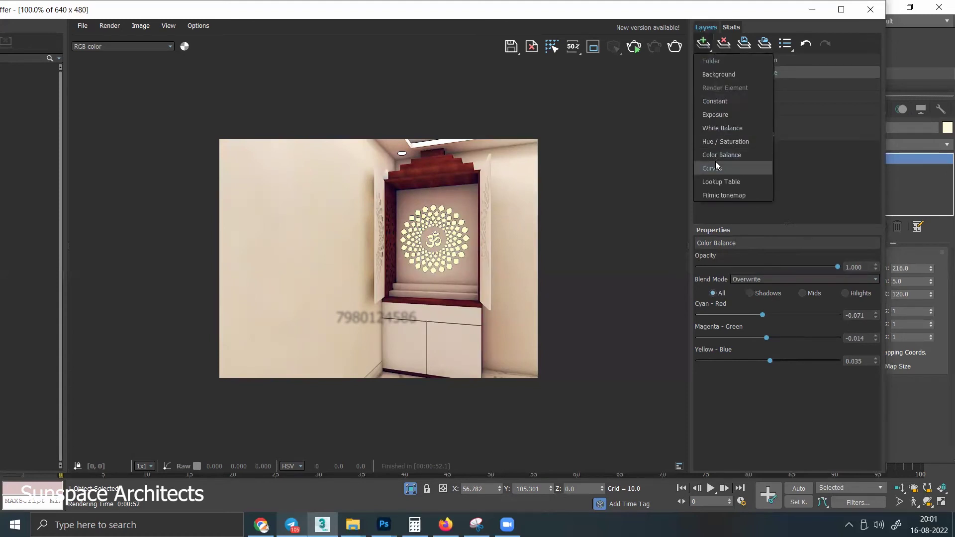
Step: Add a Curves layer, then a Hue/Saturation layer with saturation -0.177 and hue and lightness at zero
{"action": "left_click", "coordinate": [728, 168]}
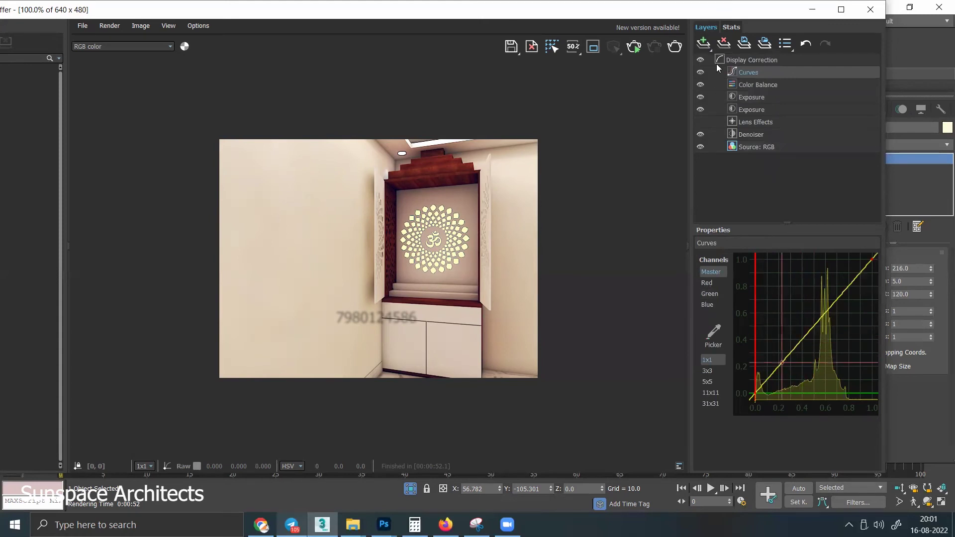
{"action": "left_click", "coordinate": [703, 44]}
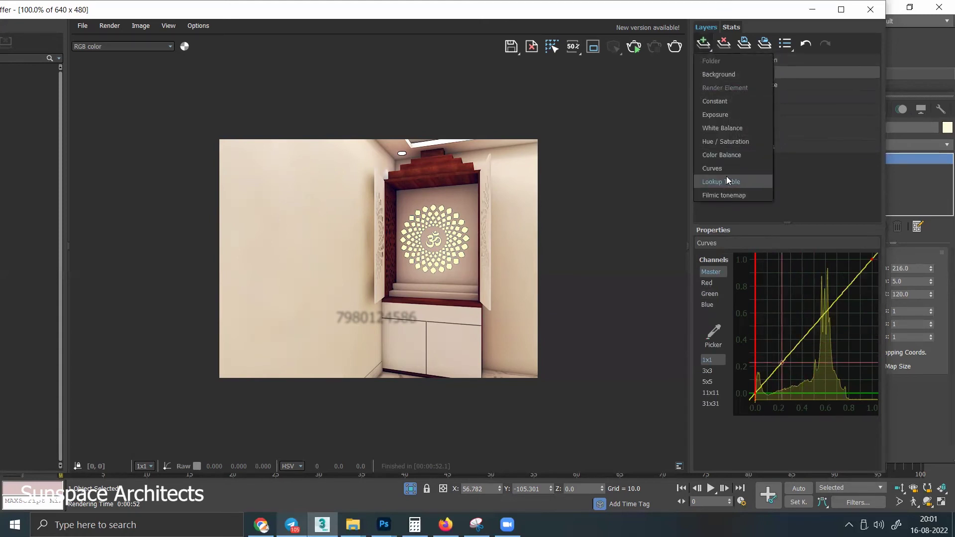
{"action": "left_click", "coordinate": [728, 141]}
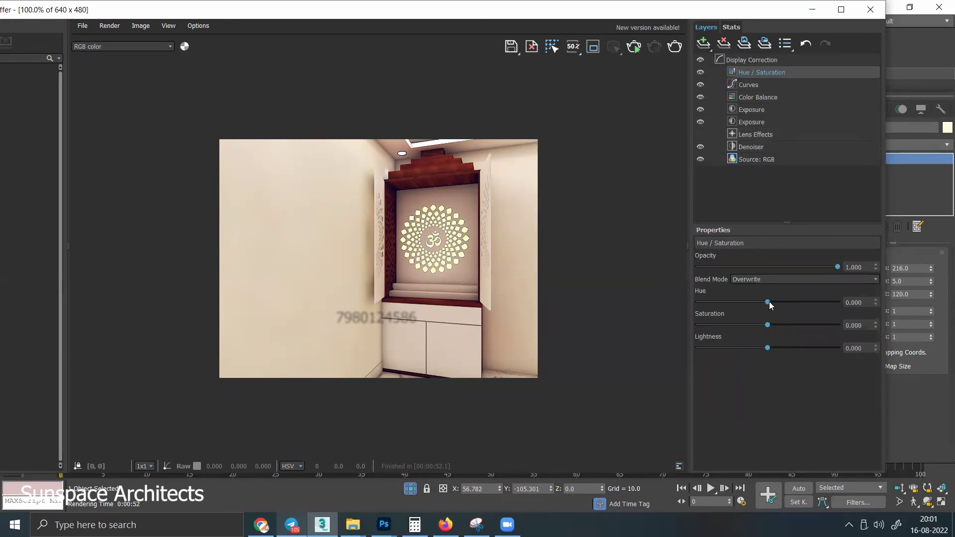
{"action": "left_click_drag", "start_coordinate": [768, 302], "coordinate": [769, 316]}
{"action": "right_click", "coordinate": [877, 304]}
{"action": "mouse_move", "coordinate": [768, 325]}
{"action": "left_mouse_down"}
{"action": "mouse_move", "coordinate": [786, 326]}
{"action": "mouse_move", "coordinate": [741, 324]}
{"action": "mouse_move", "coordinate": [755, 327]}
{"action": "left_mouse_up"}
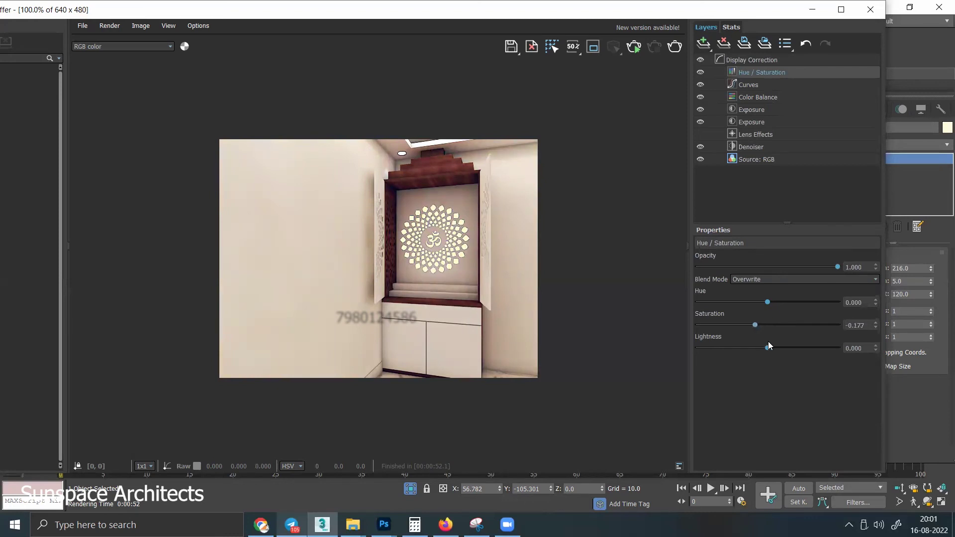
{"action": "mouse_move", "coordinate": [771, 348]}
{"action": "left_mouse_down"}
{"action": "mouse_move", "coordinate": [782, 349]}
{"action": "mouse_move", "coordinate": [766, 354]}
{"action": "left_mouse_up"}
{"action": "right_click", "coordinate": [876, 350]}
Step: Bring up Chrome's 'jali mandir cnc texture' image results
{"action": "scroll", "coordinate": [399, 260], "scroll_direction": "up", "scroll_amount": 2}
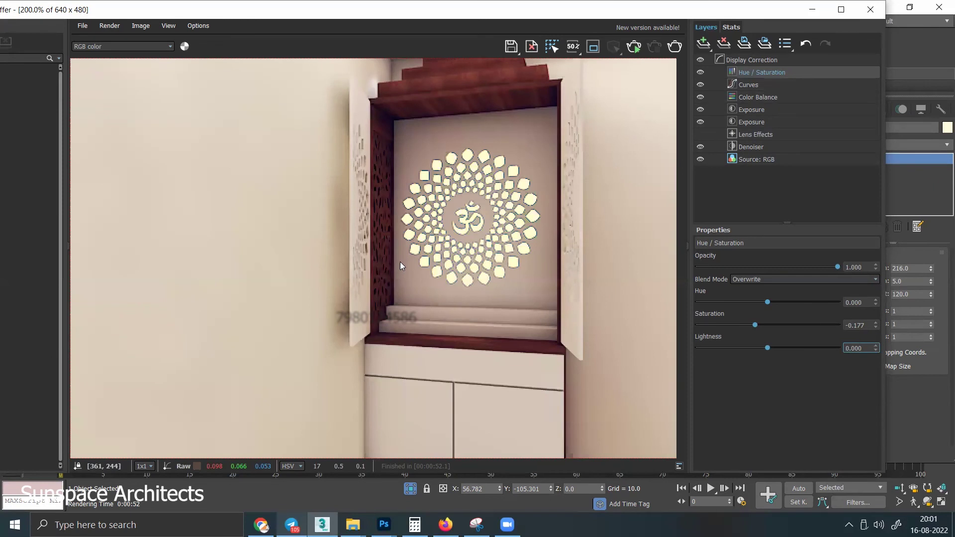
{"action": "scroll", "coordinate": [400, 263], "scroll_direction": "down", "scroll_amount": 2}
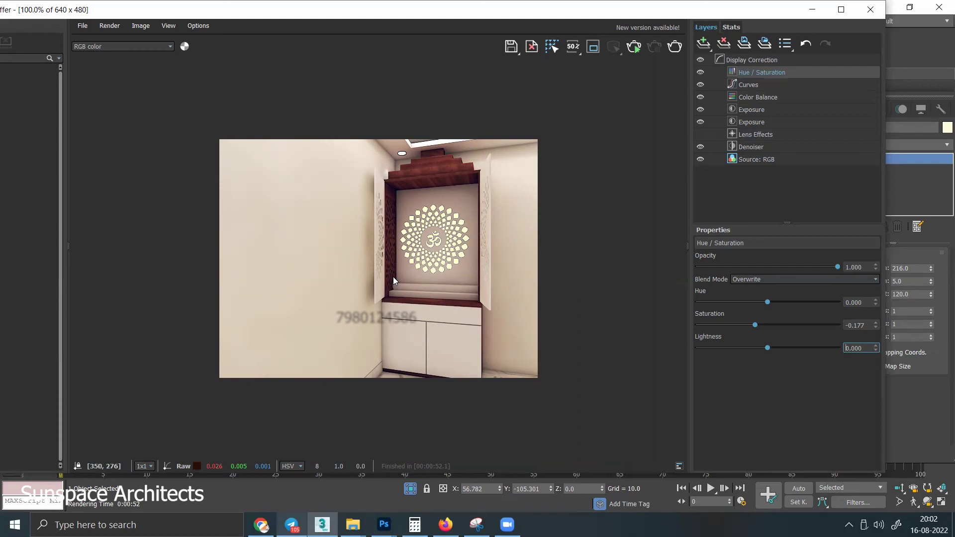
{"action": "left_click", "coordinate": [261, 524]}
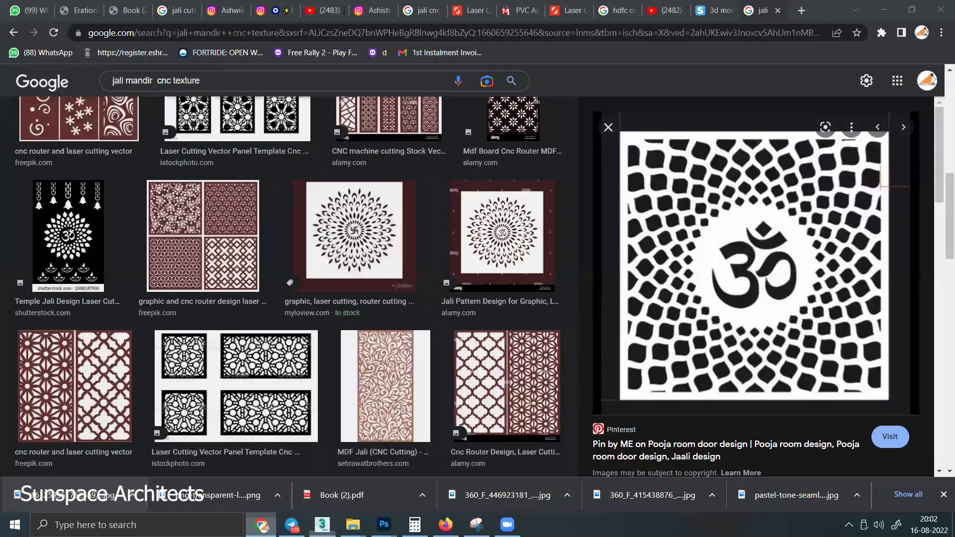
Step: In the WhatsApp Web chat, open the earlier bedroom render with the sunburst mirror full-size
{"action": "left_click", "coordinate": [4, 12]}
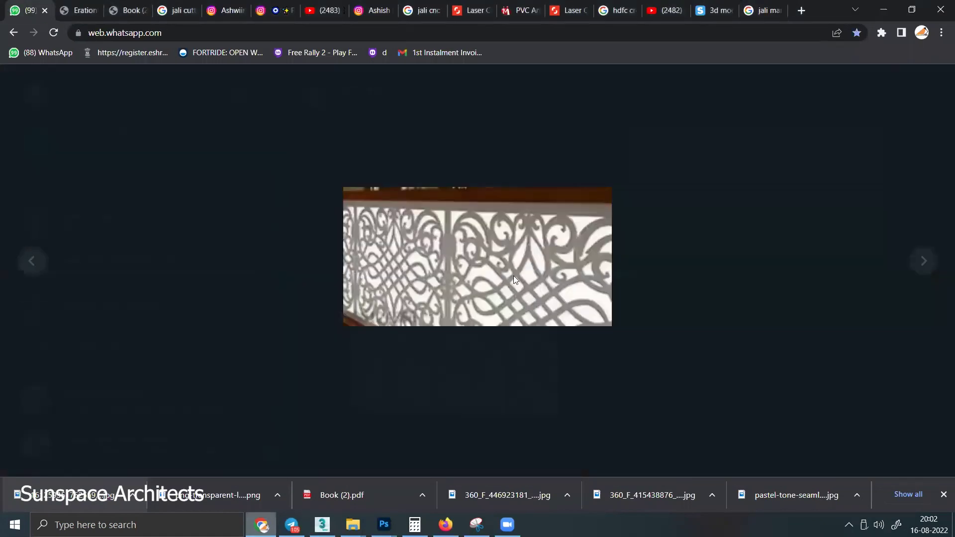
{"action": "key", "text": "Escape"}
{"action": "scroll", "coordinate": [513, 276], "scroll_direction": "up", "scroll_amount": 5}
{"action": "scroll", "coordinate": [513, 279], "scroll_direction": "up", "scroll_amount": 5}
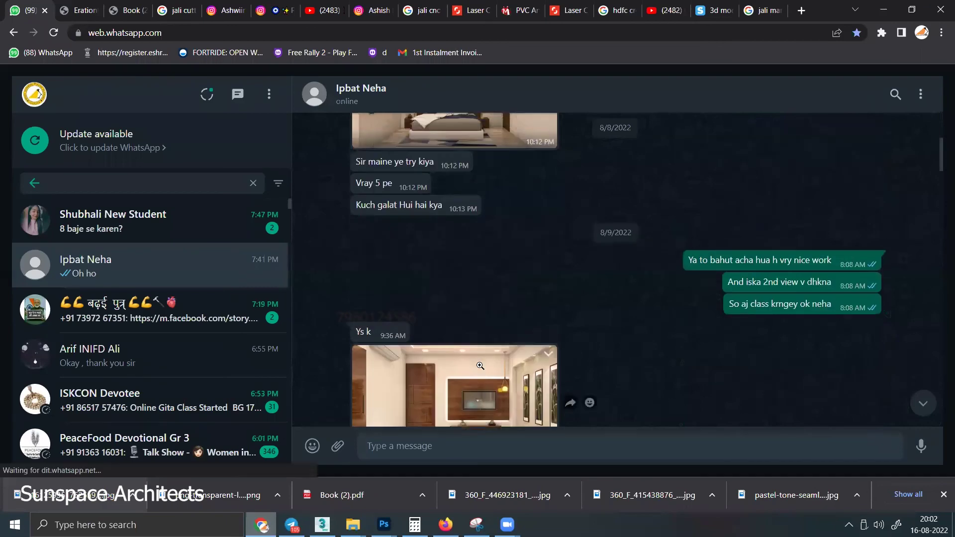
{"action": "left_click", "coordinate": [480, 366]}
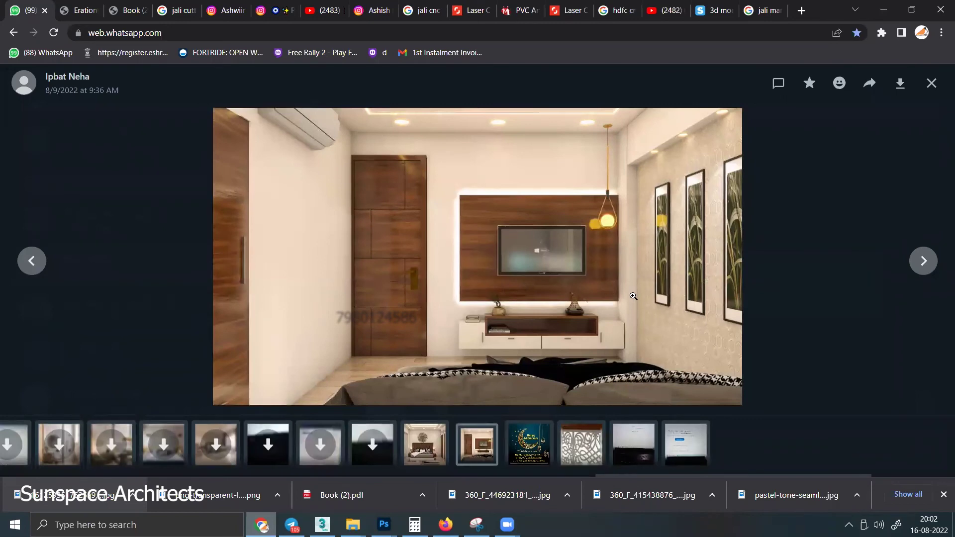
{"action": "key", "text": "Escape"}
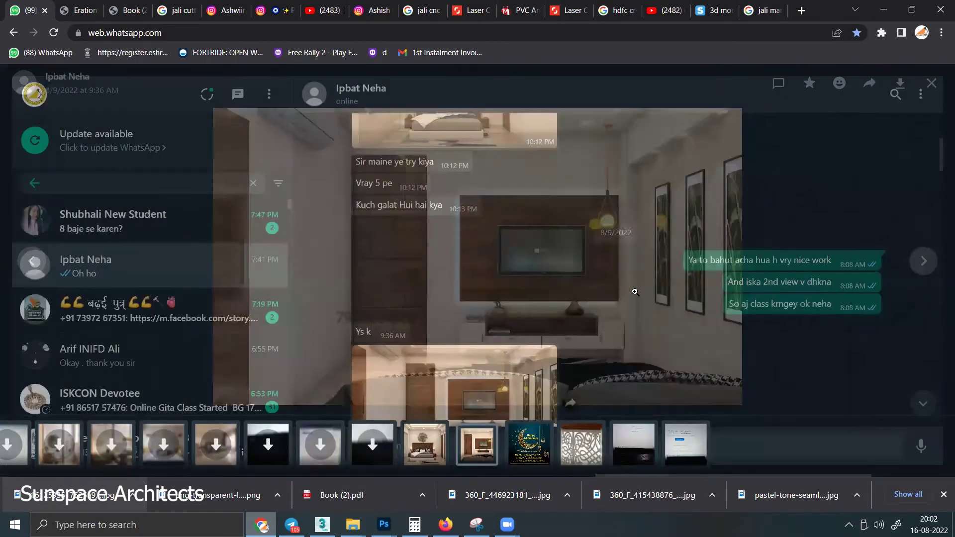
{"action": "scroll", "coordinate": [531, 250], "scroll_direction": "up", "scroll_amount": 5}
{"action": "left_click", "coordinate": [485, 331]}
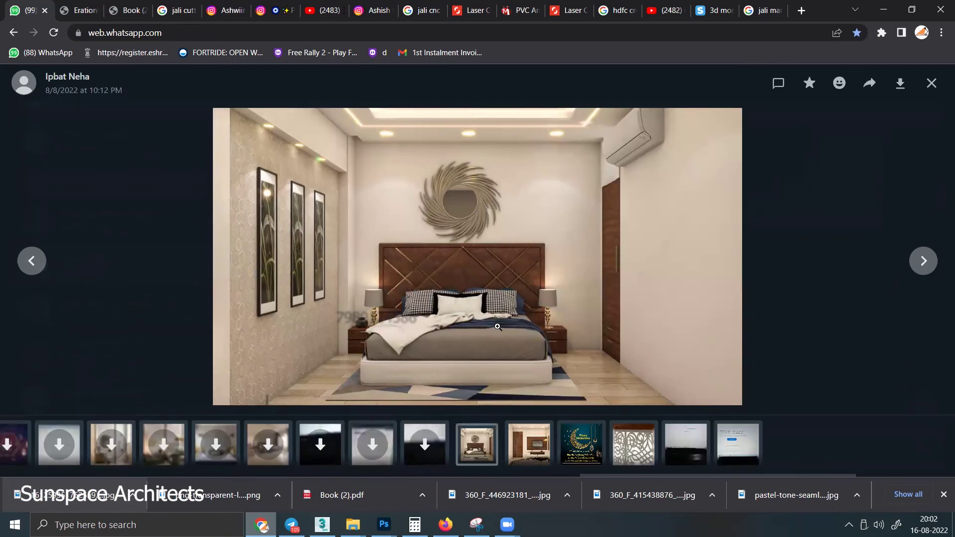
{"action": "left_click", "coordinate": [321, 160]}
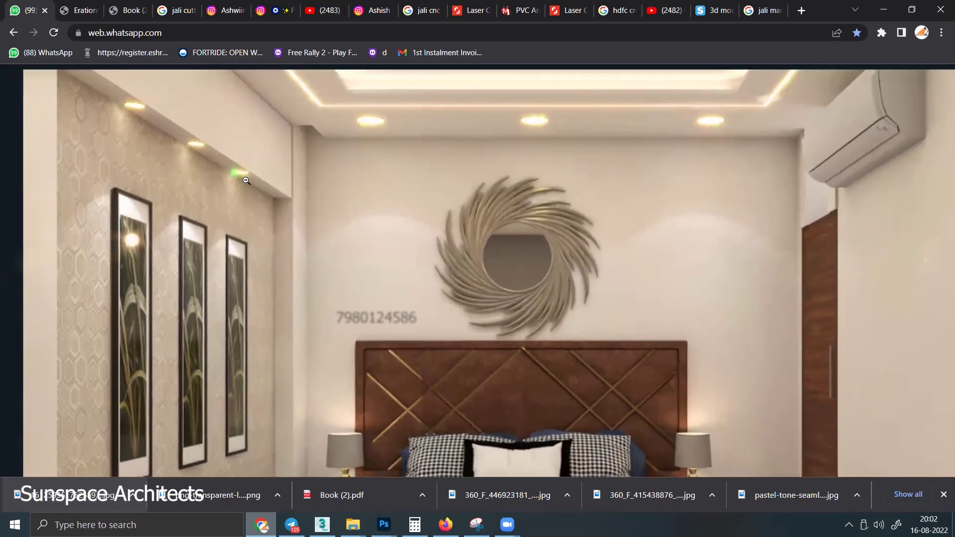
{"action": "left_click", "coordinate": [249, 180]}
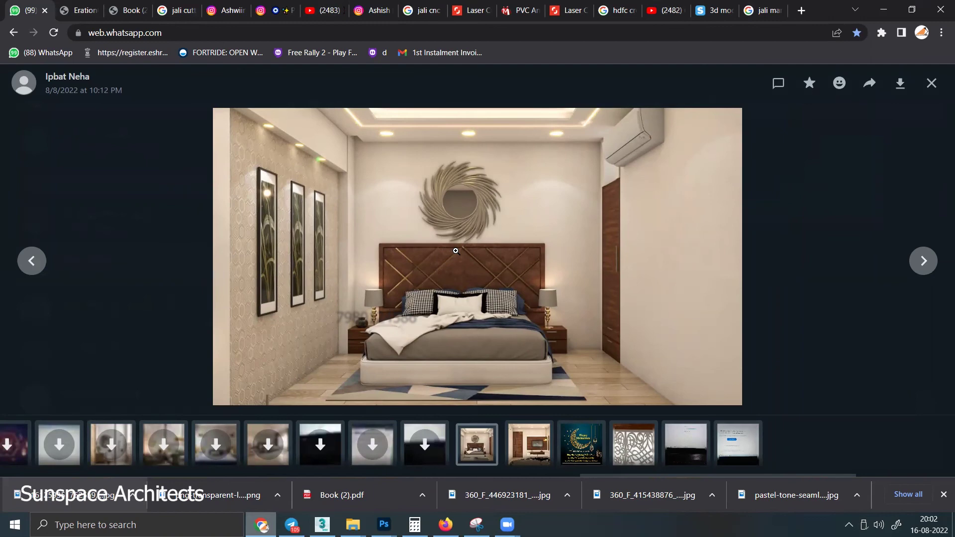
{"action": "left_click", "coordinate": [620, 377]}
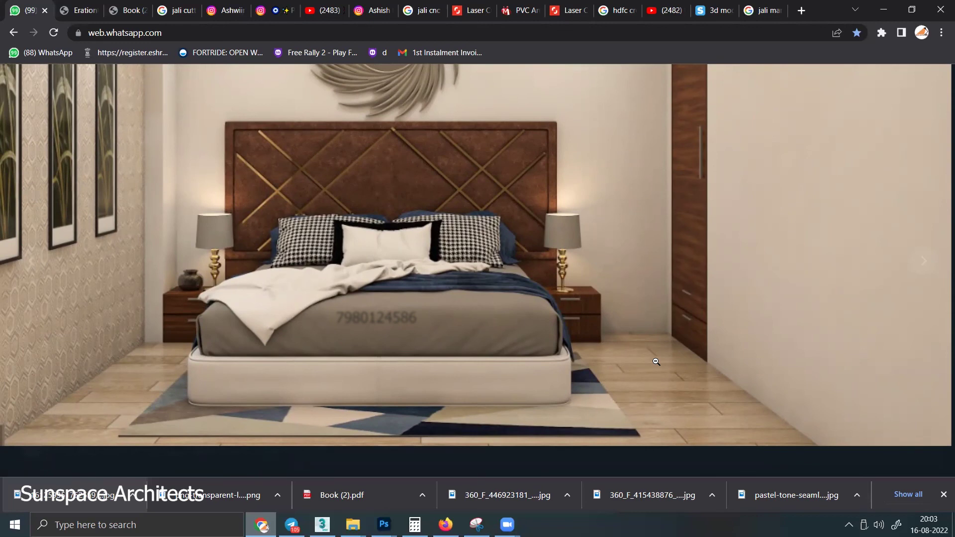
{"action": "left_click", "coordinate": [620, 404]}
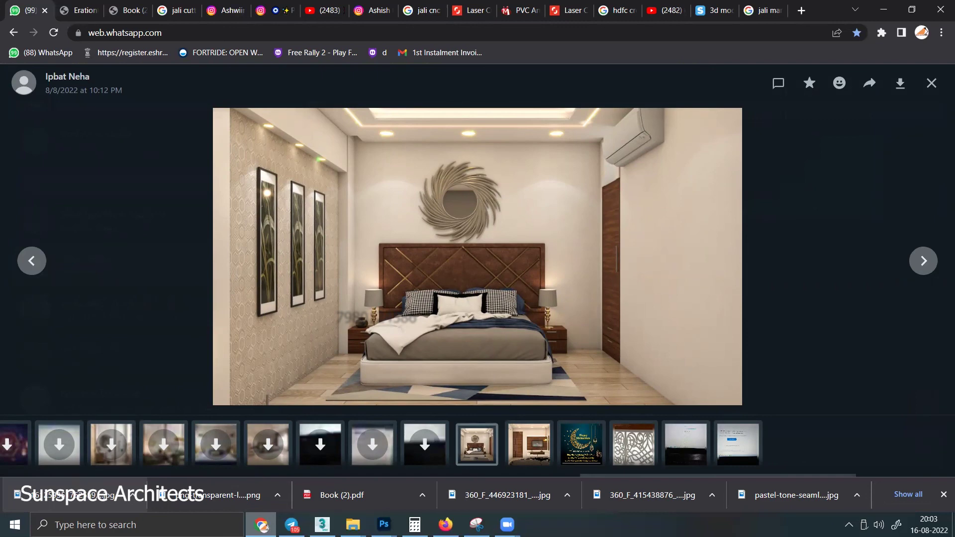
{"action": "left_click", "coordinate": [515, 330]}
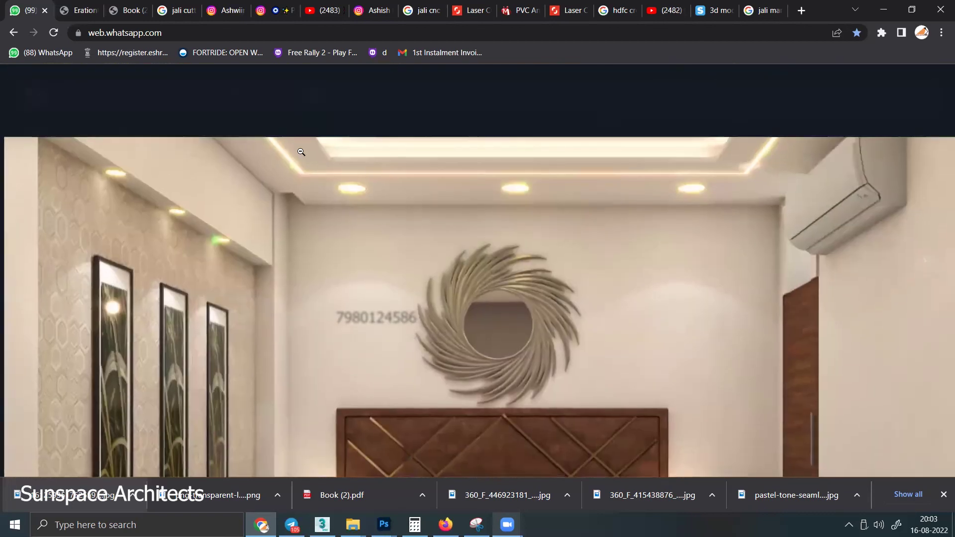
Step: Toggle zoom on the bedroom render, ending zoomed in on the ceiling lights and sunburst mirror
{"action": "left_click", "coordinate": [301, 151]}
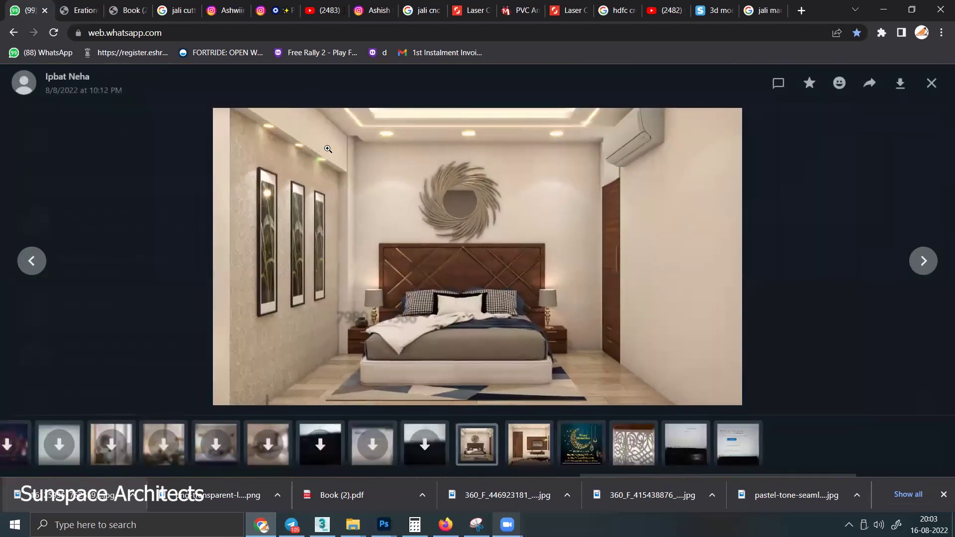
{"action": "left_click", "coordinate": [328, 149]}
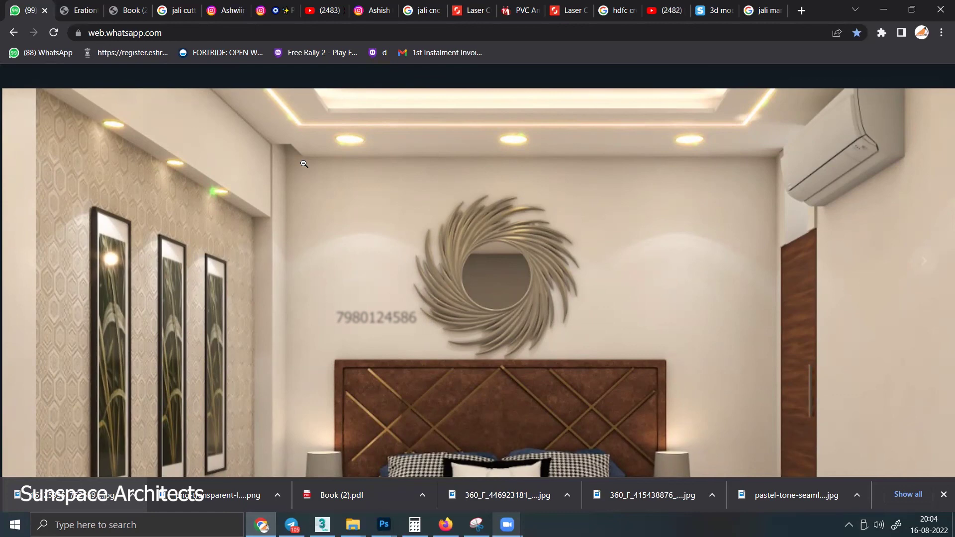
{"action": "left_click", "coordinate": [331, 210]}
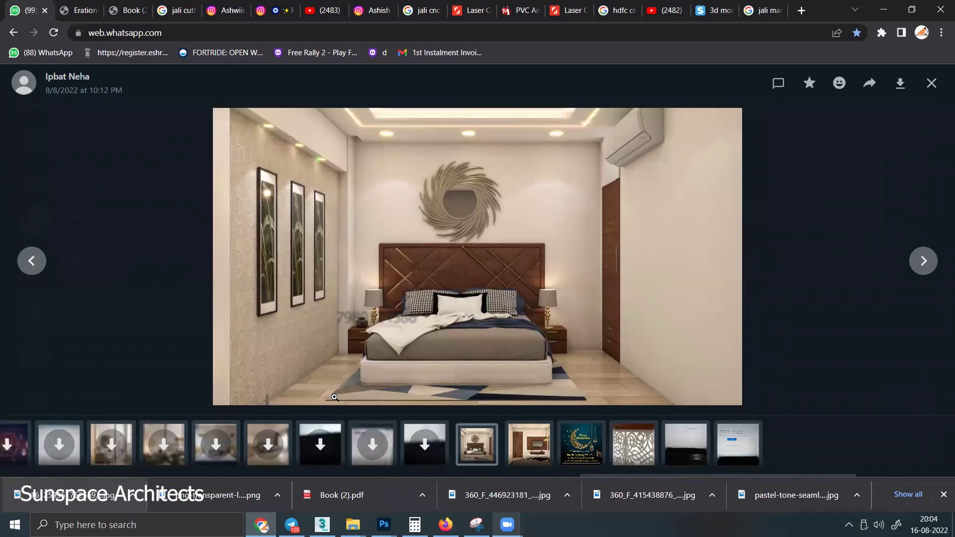
{"action": "left_click", "coordinate": [344, 150]}
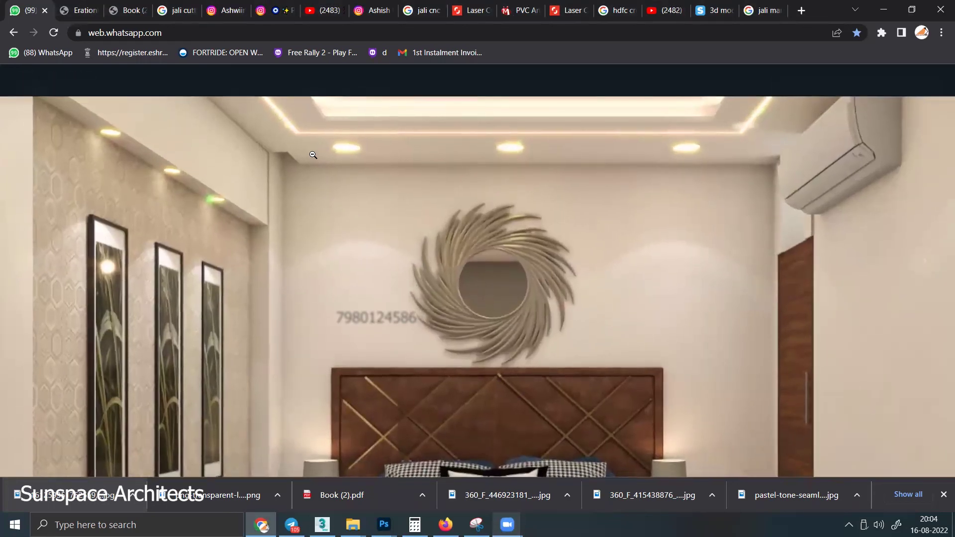